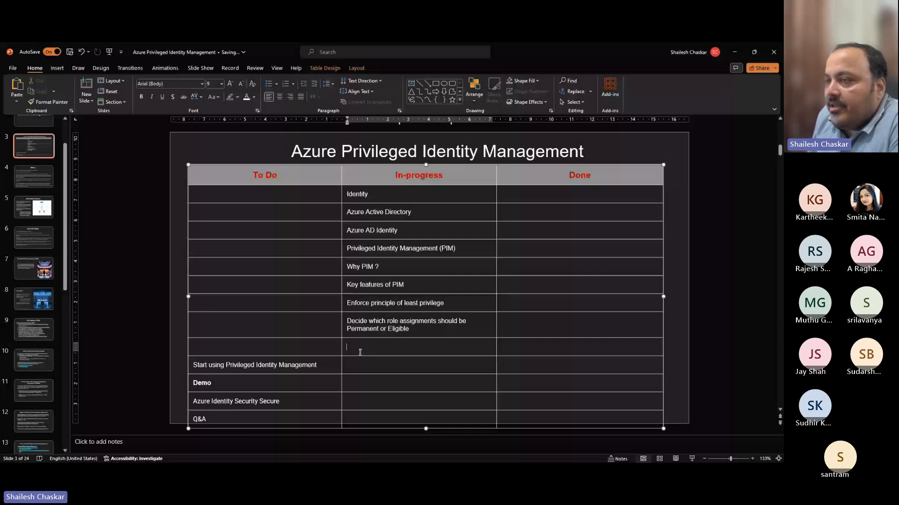
- Paste "Decide whether to use a group to assign roles" into the empty In-progress cell of its agenda row
text(Decide whether to use a group to assign roles)
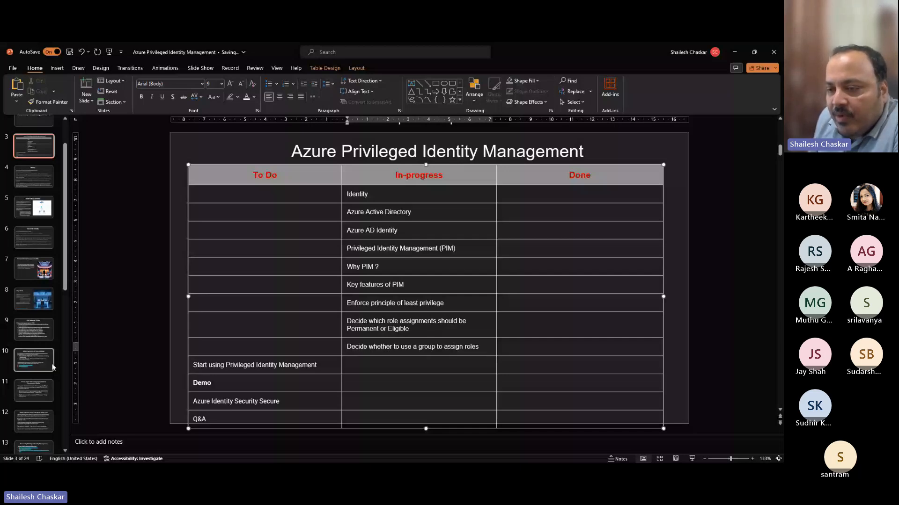
- Insert "(AD)" after "Microsoft Entra" in the first heading of the "Start using Privileged Identity Management" slide
scroll(37, 361, down, 2)
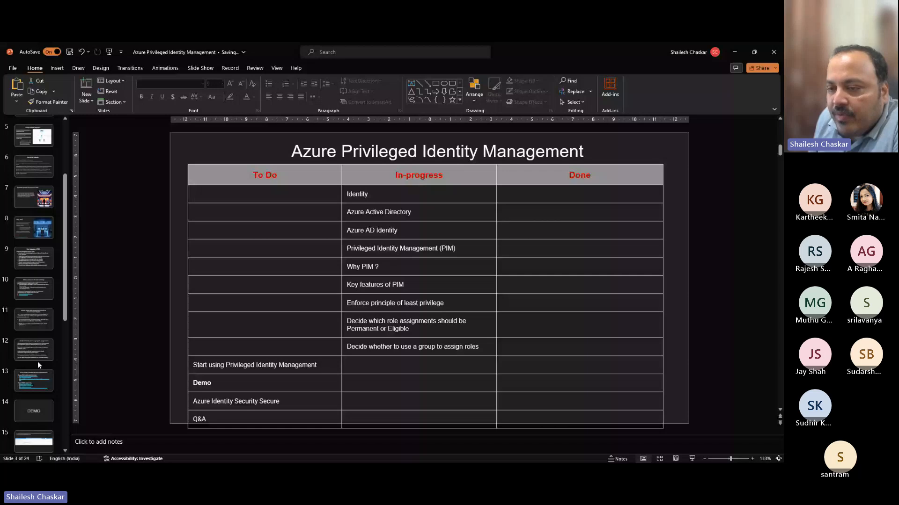
click(34, 410)
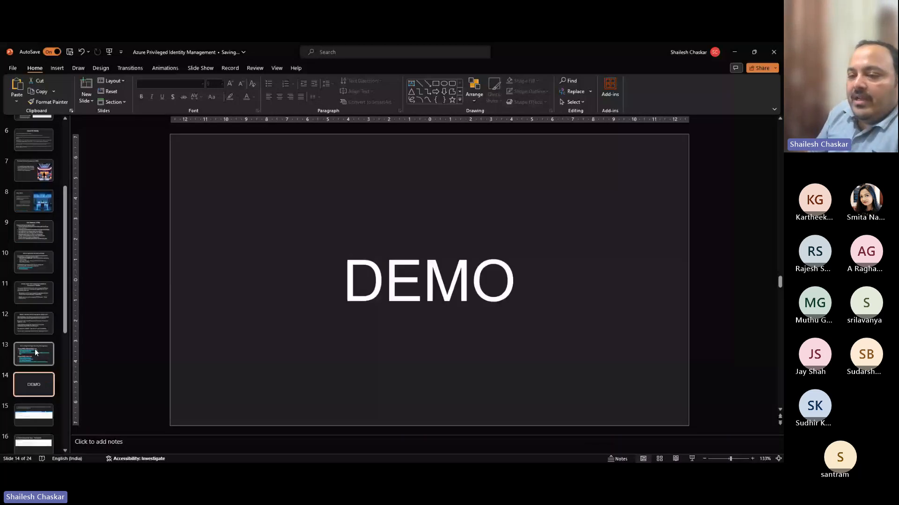
key(Up)
key(Up)
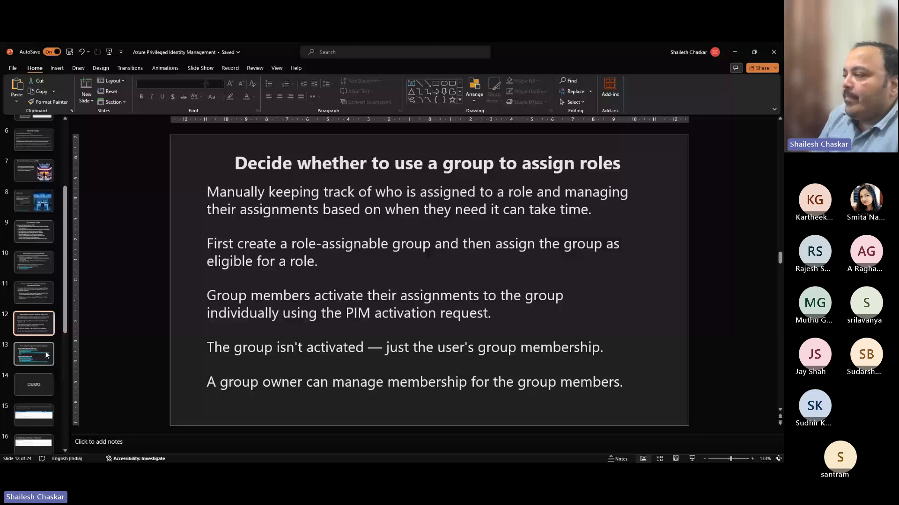
key(Down)
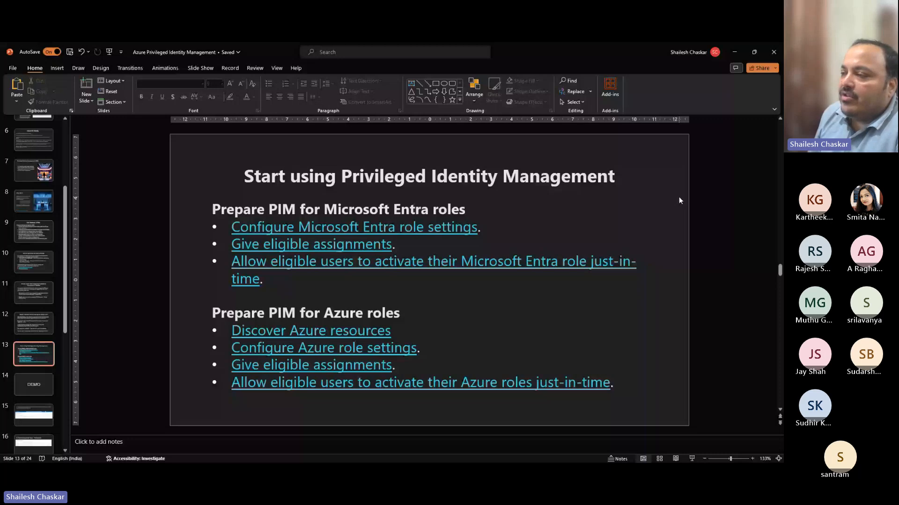
click(428, 210)
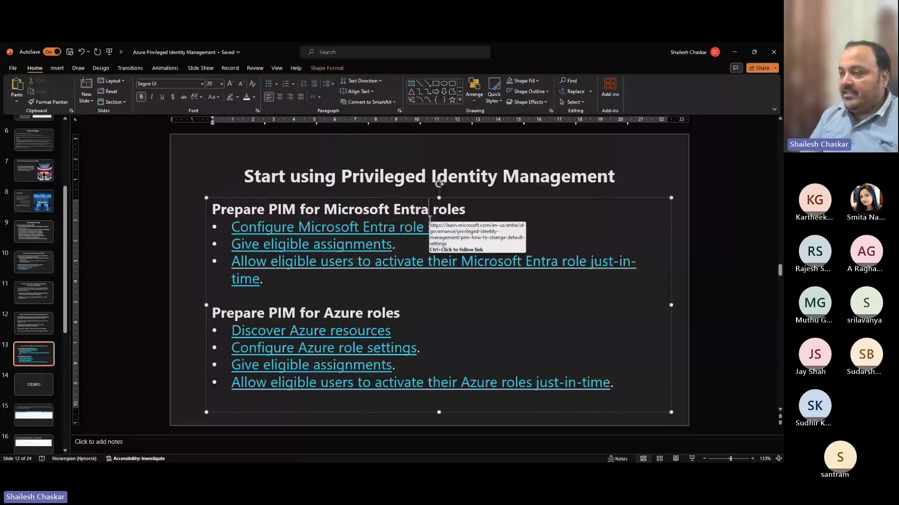
text((A )
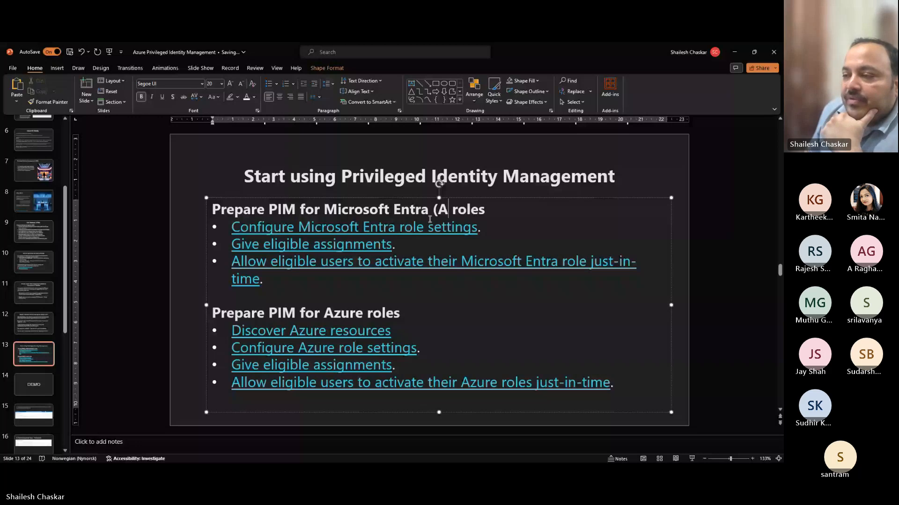
text(D))
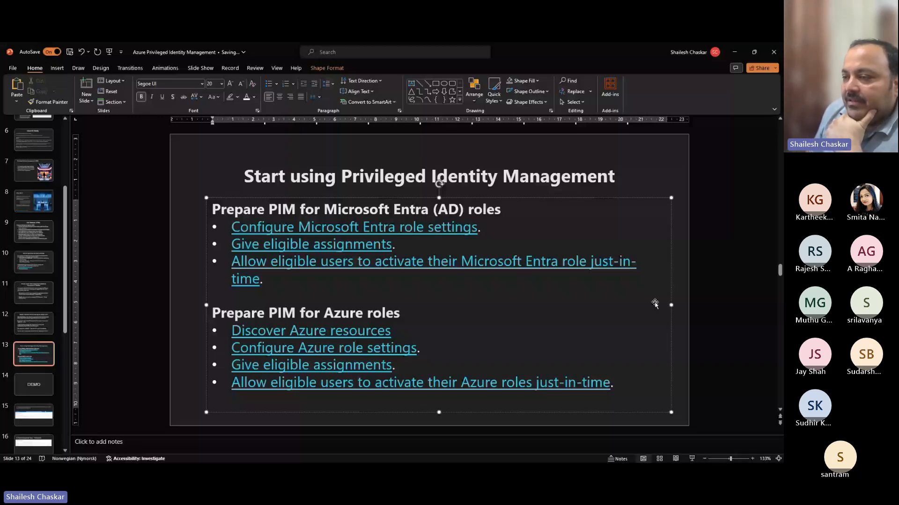
click(712, 303)
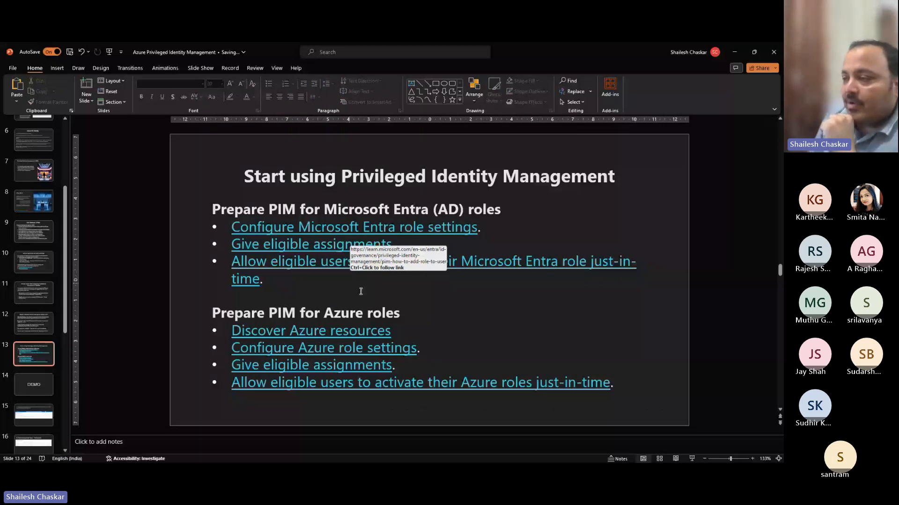
- Review the slides on permanent or eligible assignments and on least privilege, and return to the "Start using Privileged Identity Management" slide
click(28, 295)
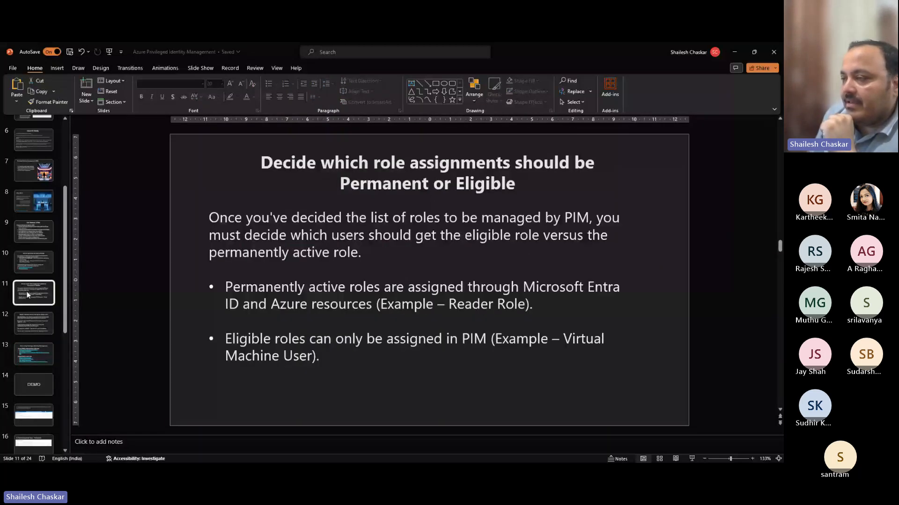
key(Up)
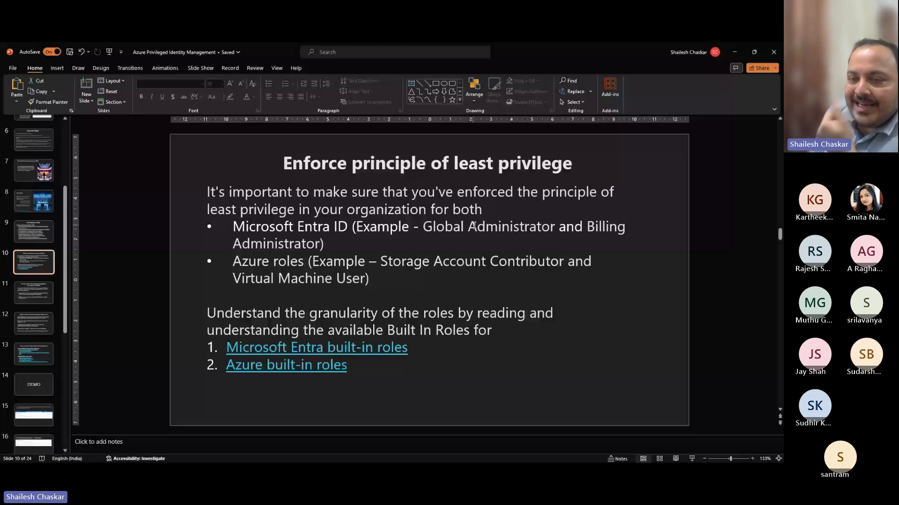
double_click(281, 244)
click(44, 360)
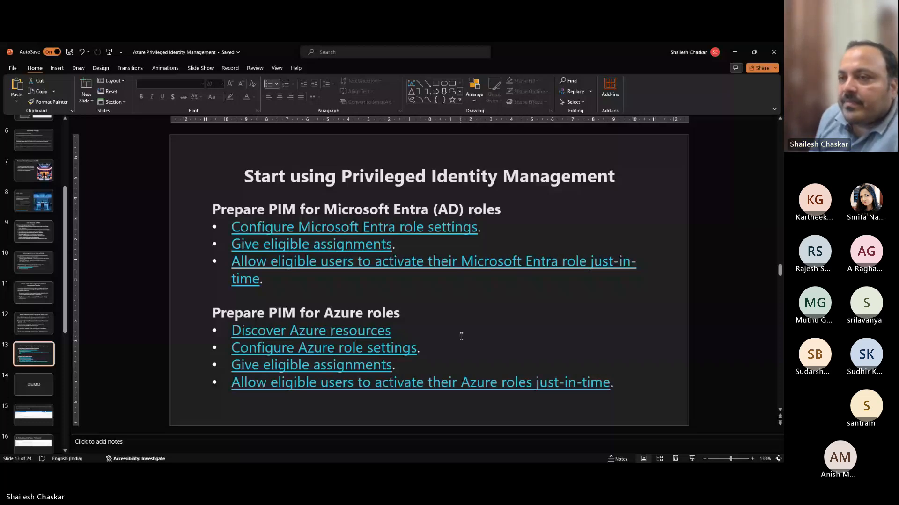
- Move "Start using Privileged Identity Management" from To Do to In-progress in the agenda table on slide 3
scroll(34, 130, up, 2)
scroll(33, 128, up, 2)
click(27, 161)
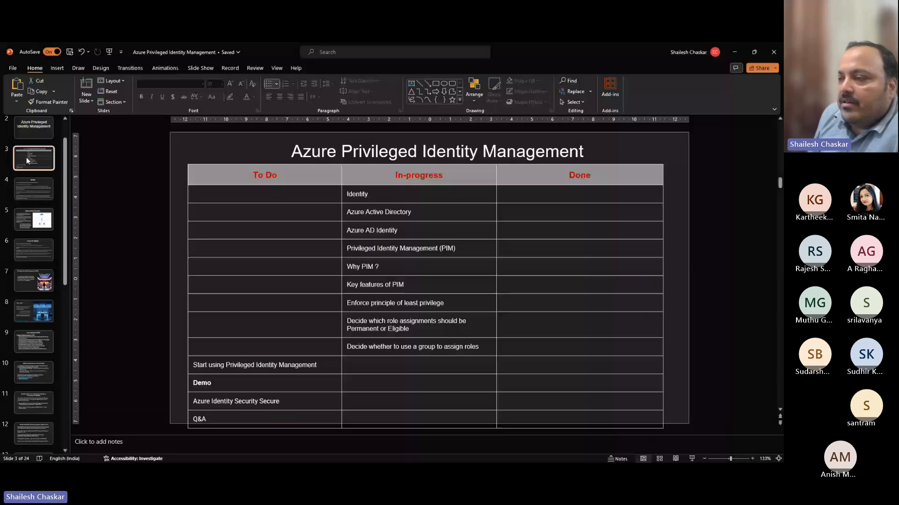
click(310, 364)
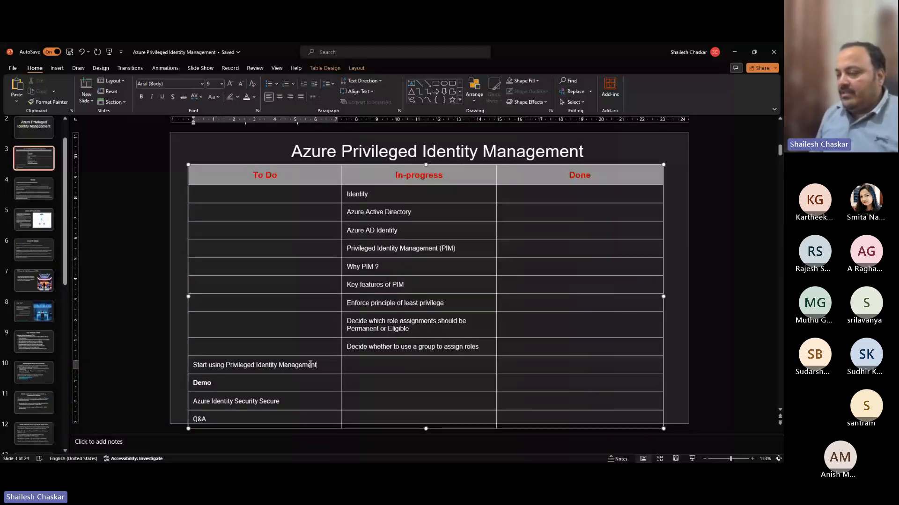
drag(310, 364, 355, 365)
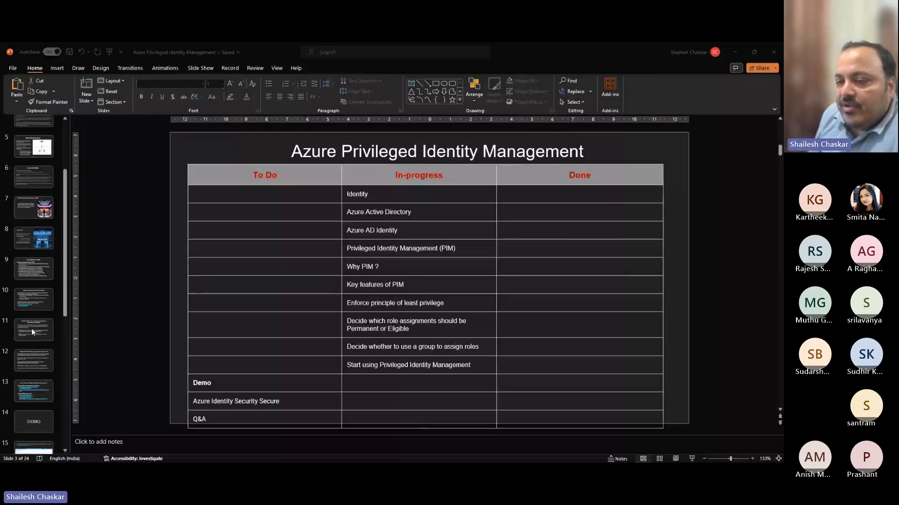
- Display the DEMO title slide, slide 14
scroll(32, 329, down, 3)
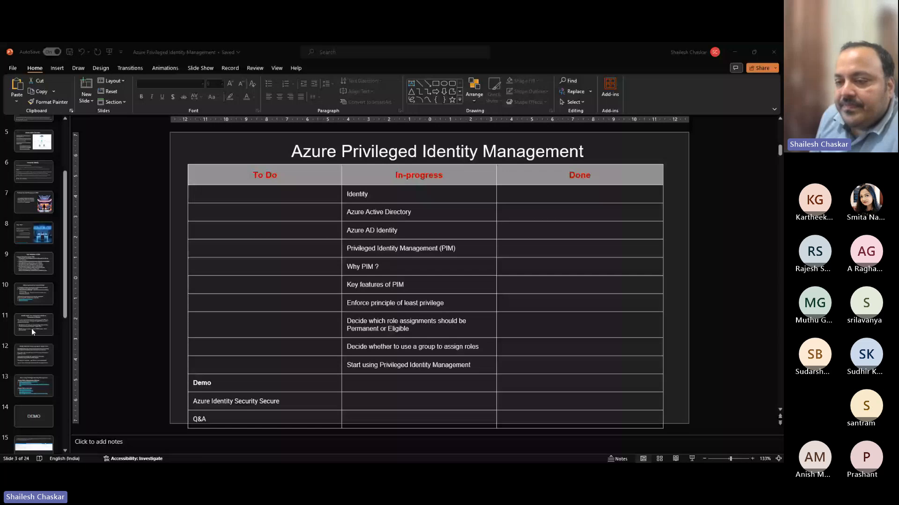
scroll(32, 329, down, 3)
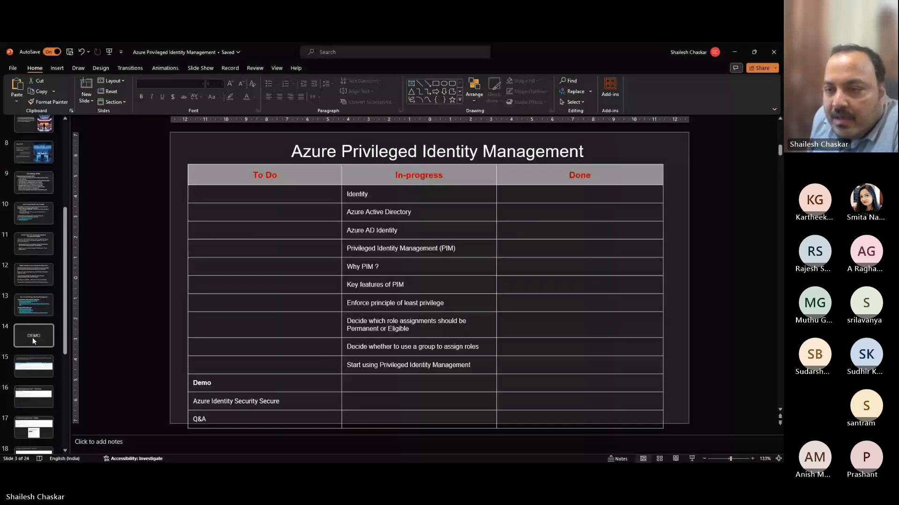
click(33, 338)
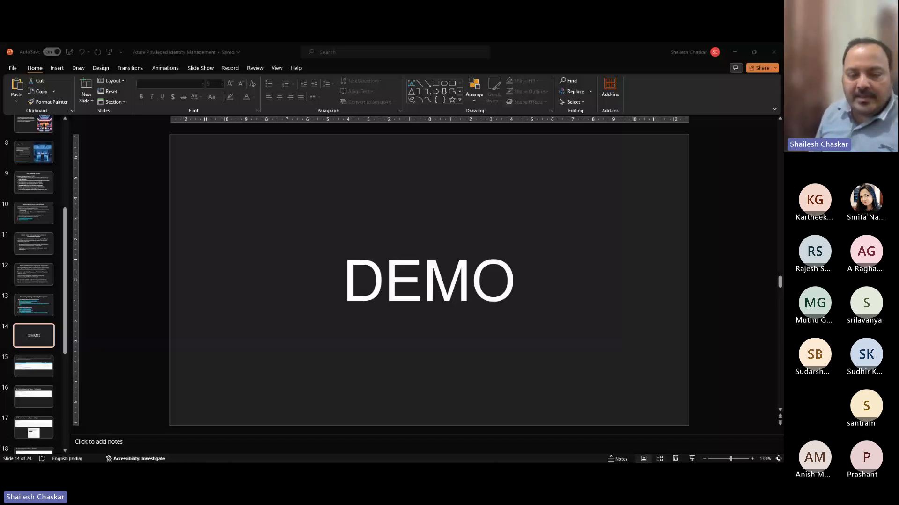
- Switch to the Azure portal in the browser and open the Identity category of all services from the portal home
key(super+d)
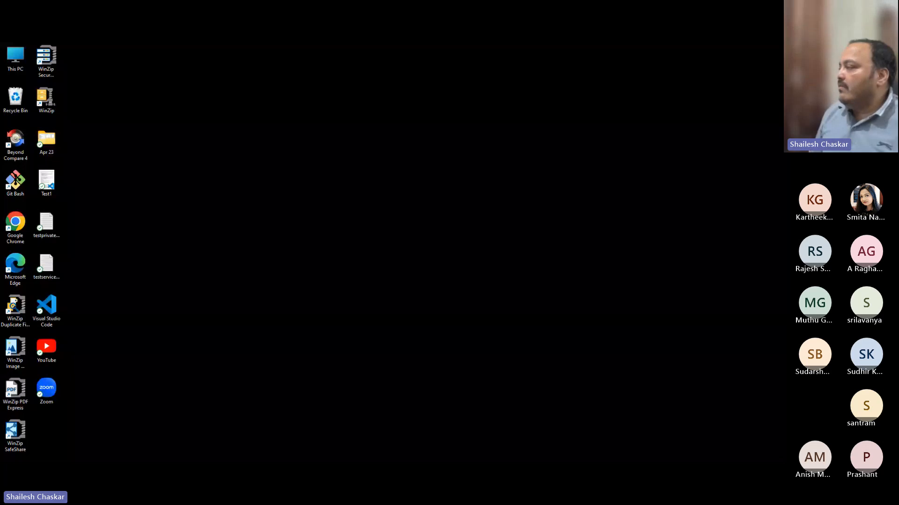
key(super+d)
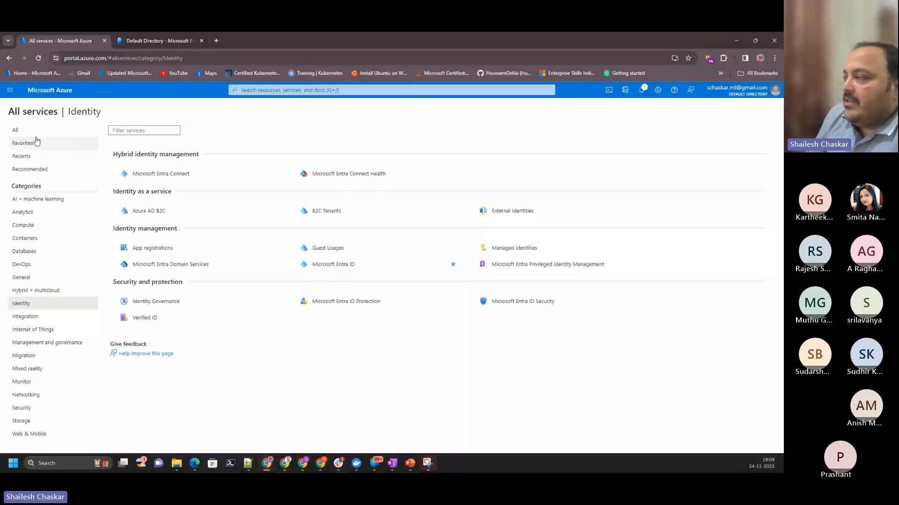
click(50, 90)
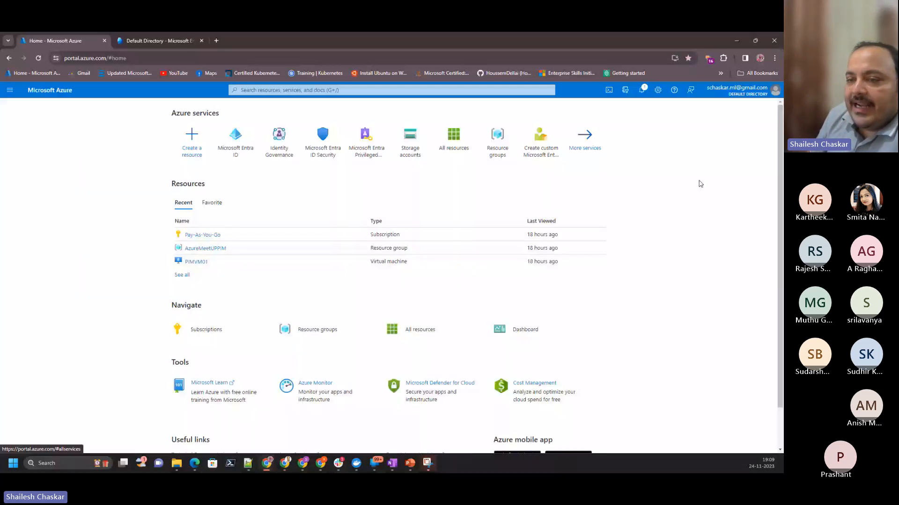
click(585, 141)
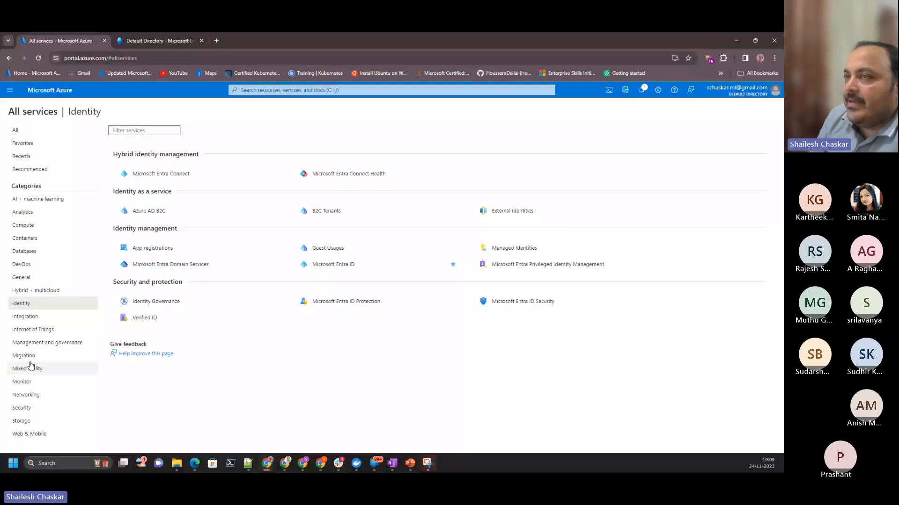
- Open Microsoft Entra Privileged Identity Management and Microsoft Entra ID in separate browser tabs, and show the Default Directory overview
ctrl+click(529, 270)
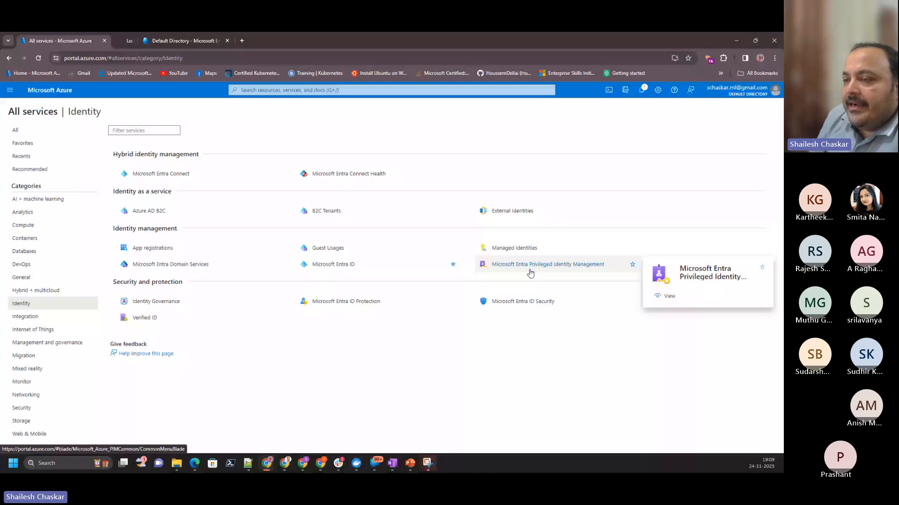
ctrl+click(181, 267)
click(241, 40)
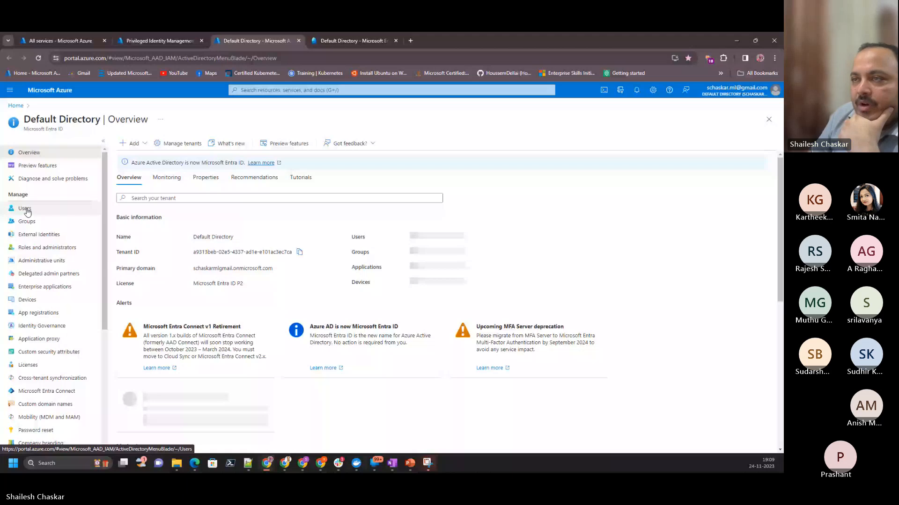
- Open the Default Directory's user list and start an invitation for a new external user
click(26, 210)
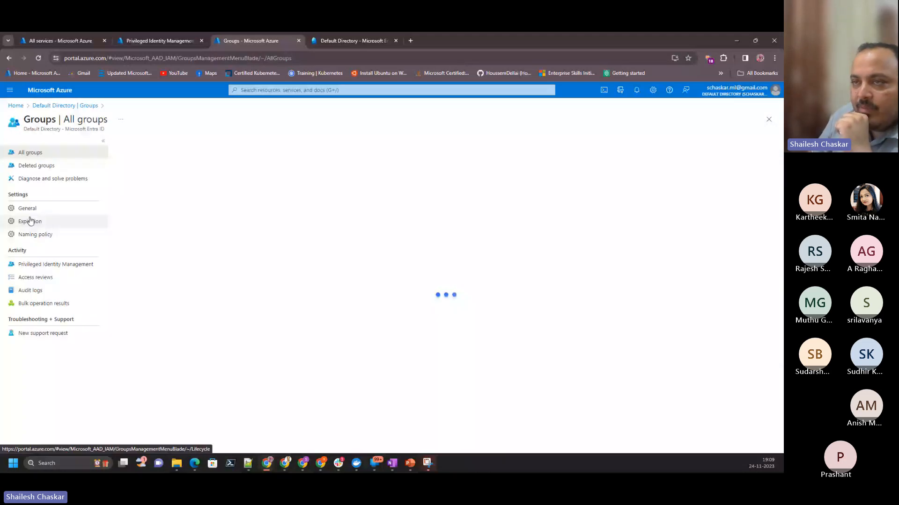
click(65, 106)
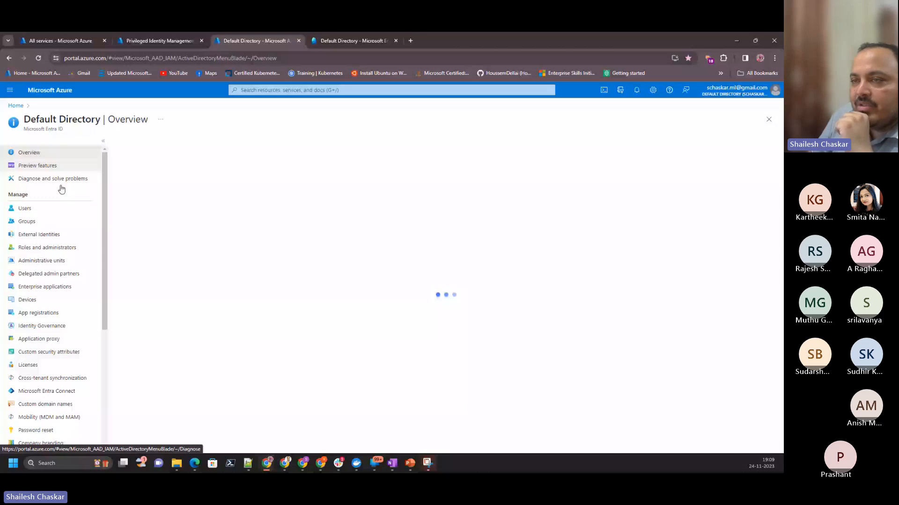
click(47, 211)
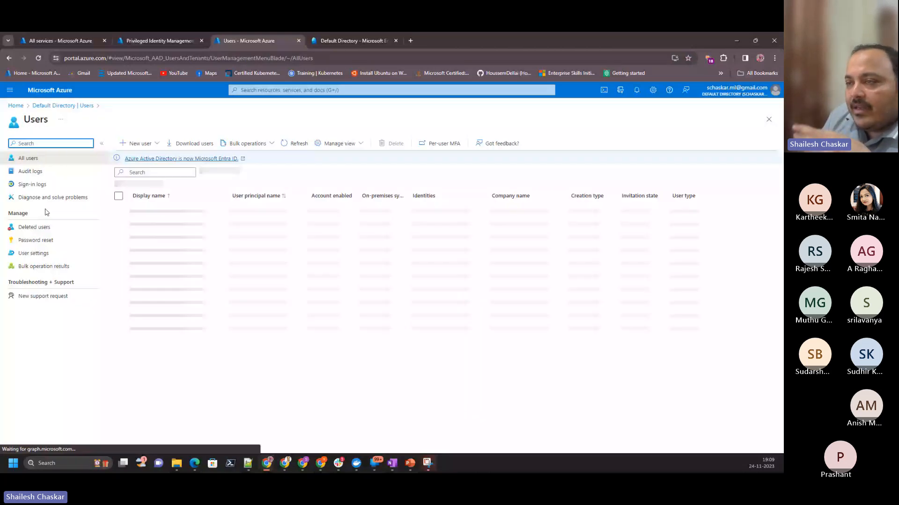
click(159, 144)
click(156, 196)
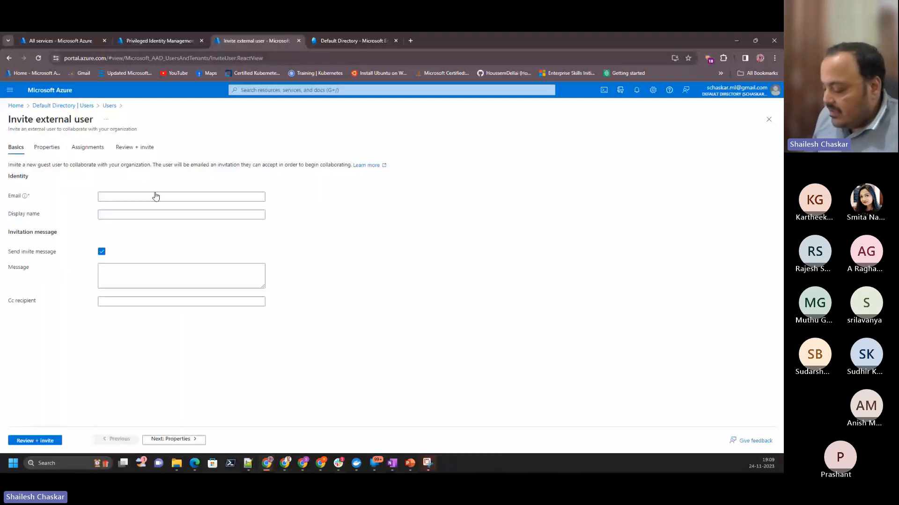
- Fill in the guest's email address and set the display name to the part before the @ sign
key(ctrl+v)
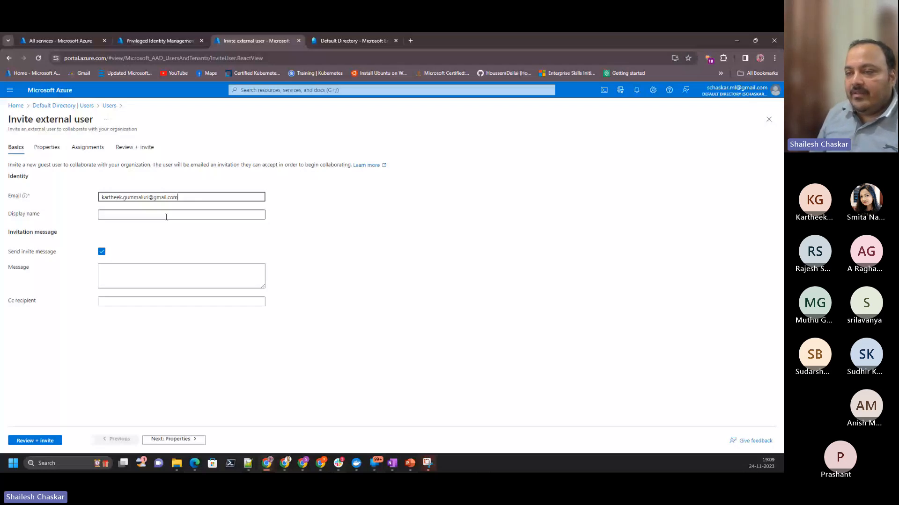
click(166, 217)
key(ctrl+v)
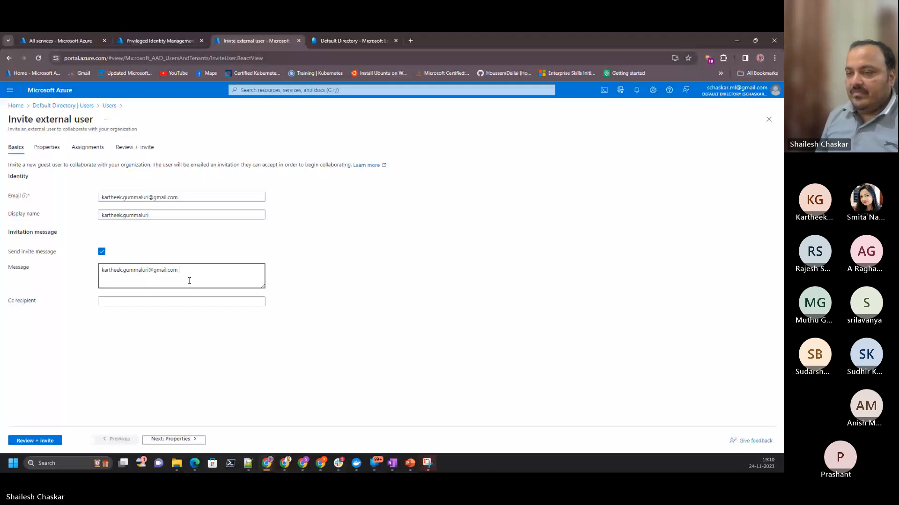
key(ctrl+shift+Left)
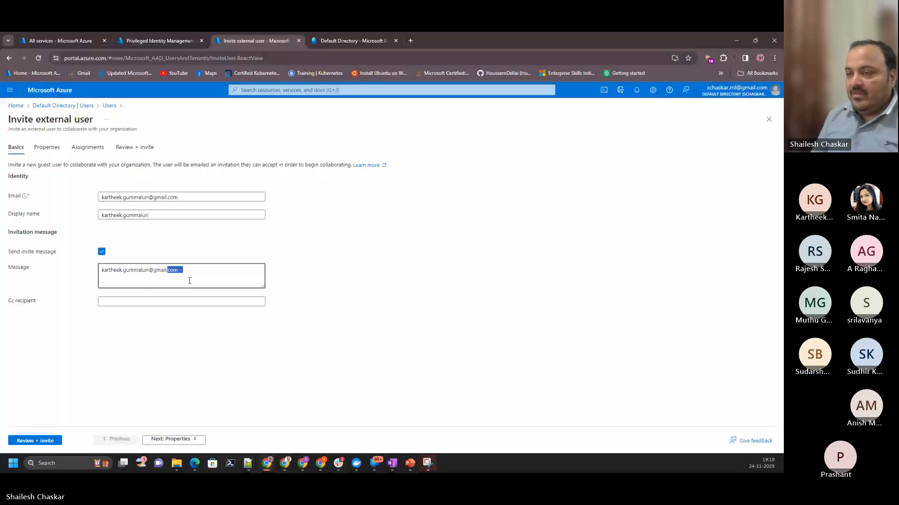
- Write the invitation message as the guest's name followed by "- Welcome to PIM Demo"
key(shift+Left)
key(shift+Left)
key(shift+Left)
key(shift+Left)
key(shift+Left)
key(shift+Left)
key(shift+Left)
text(- Welcome tom)
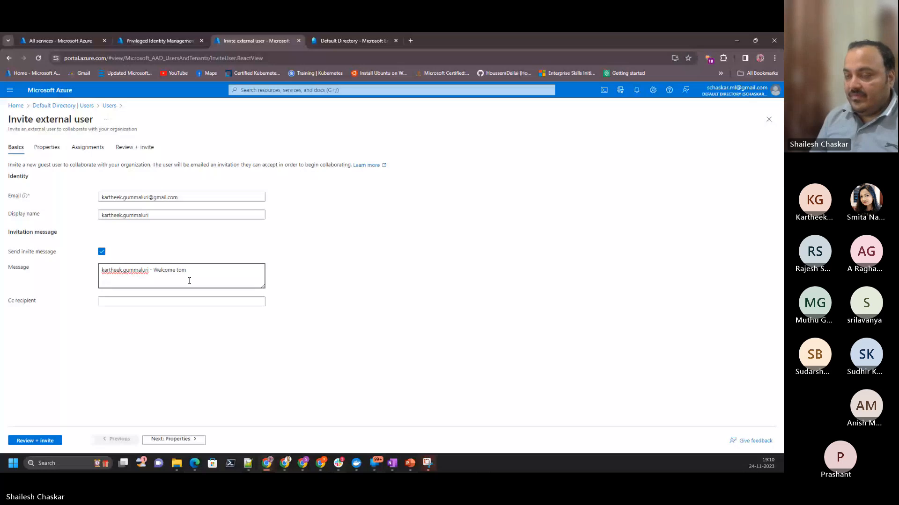
key(BackSpace)
text(PIM Dem)
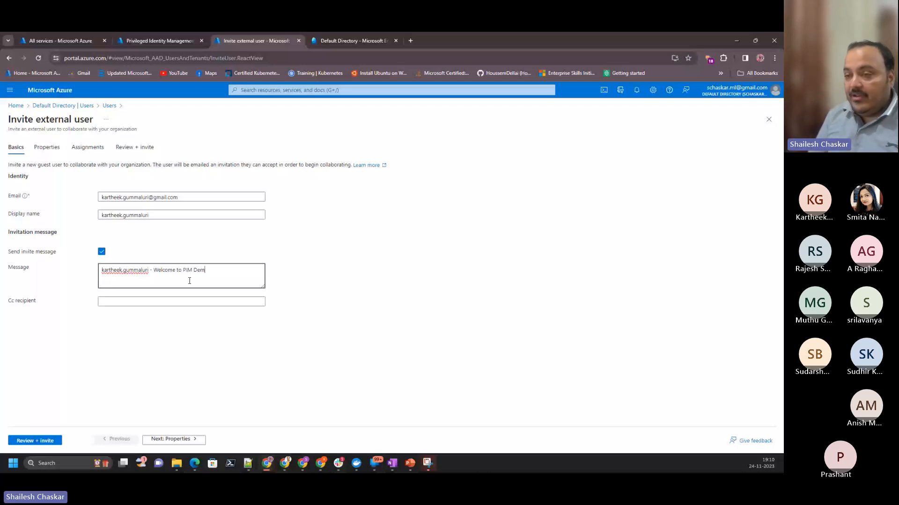
text(o)
- Fill in the organizer's email address as the invitation's Cc recipient
click(160, 302)
text(schaskar)
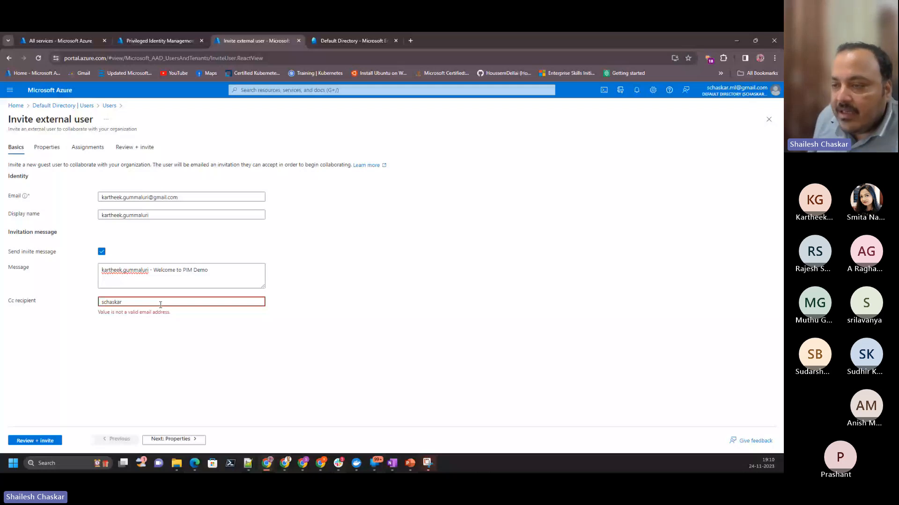
click(165, 316)
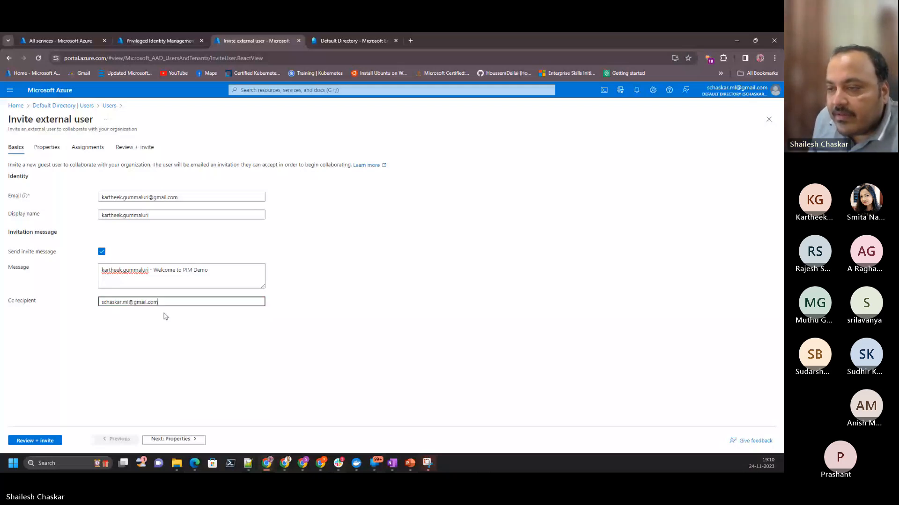
- Go through the guest's properties and assignments without adding a group or role, and send the invitation
click(182, 443)
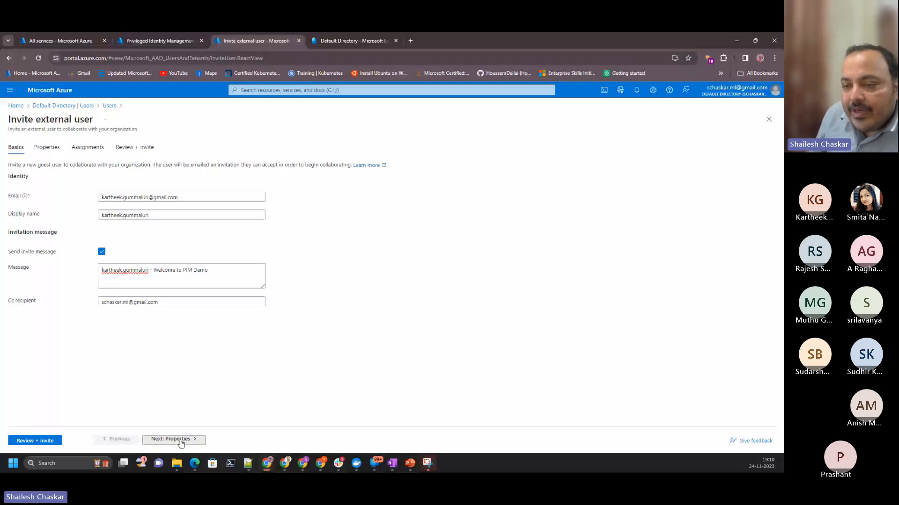
scroll(126, 316, down, 10)
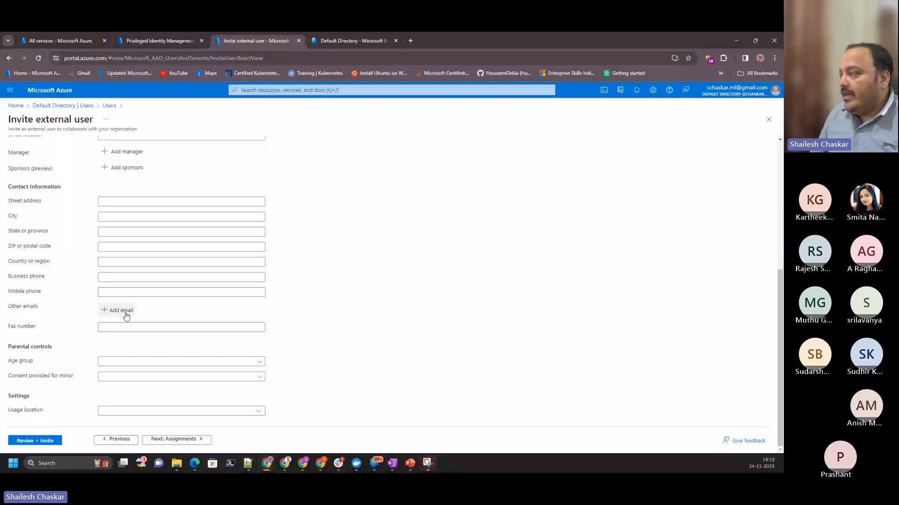
click(123, 311)
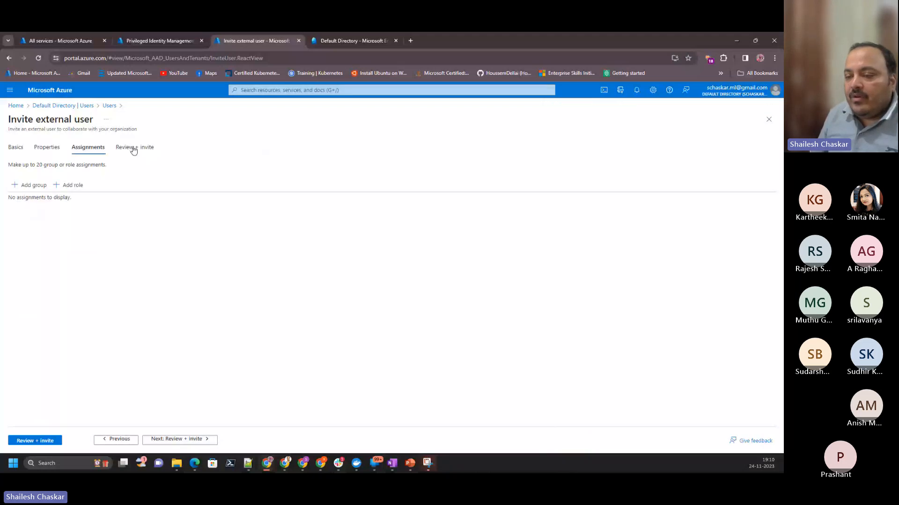
click(134, 148)
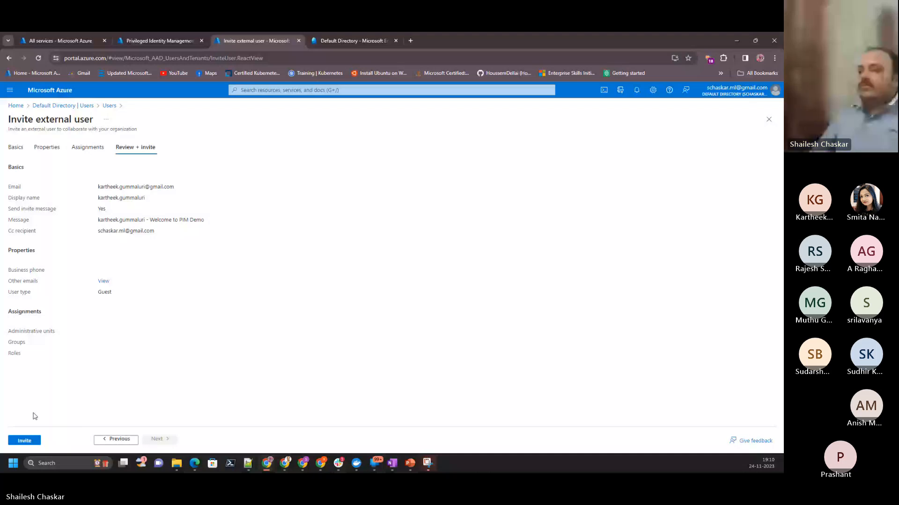
click(24, 440)
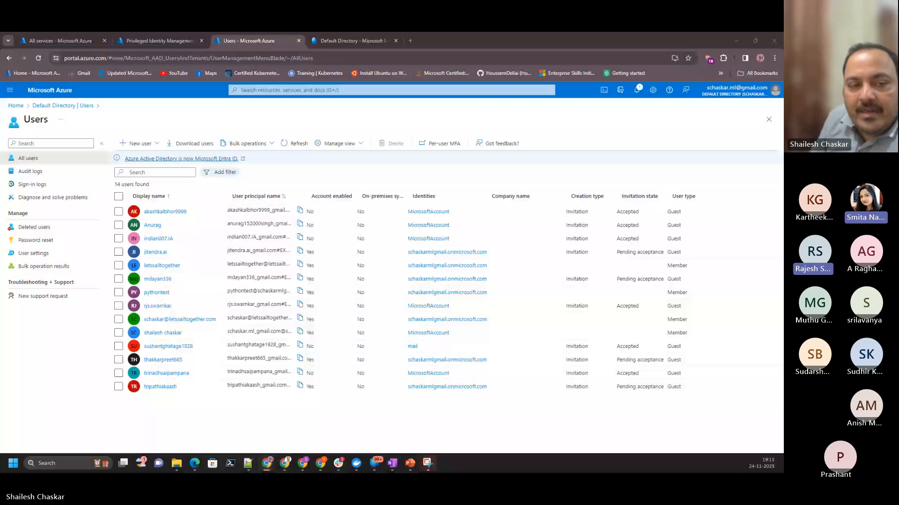
- Read the Default Directory invitation email in Gmail, and return to the Privileged Identity Management page in the Azure portal
mouse_move(269, 470)
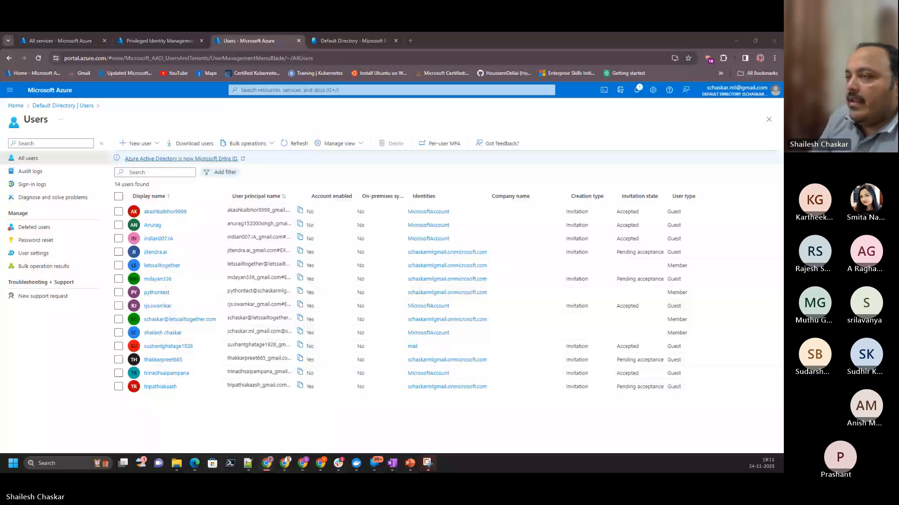
drag(0, 116, 224, 34)
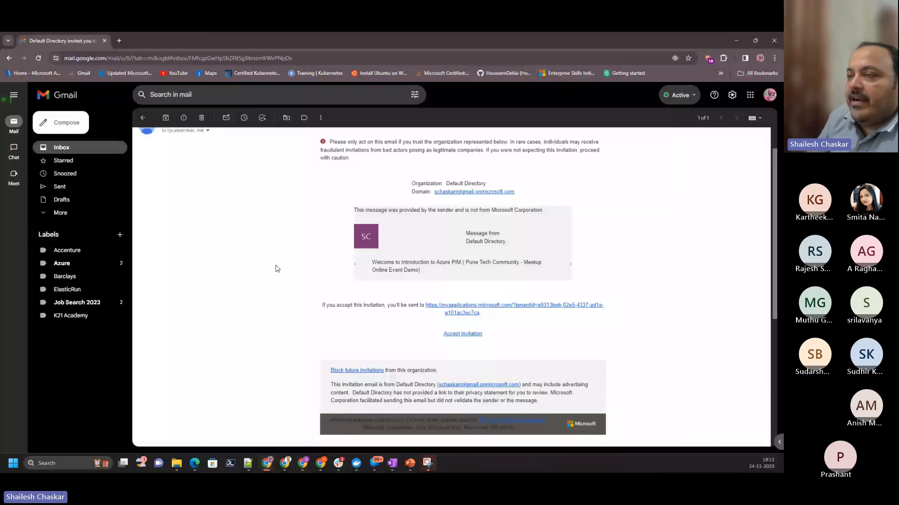
scroll(329, 143, up, 2)
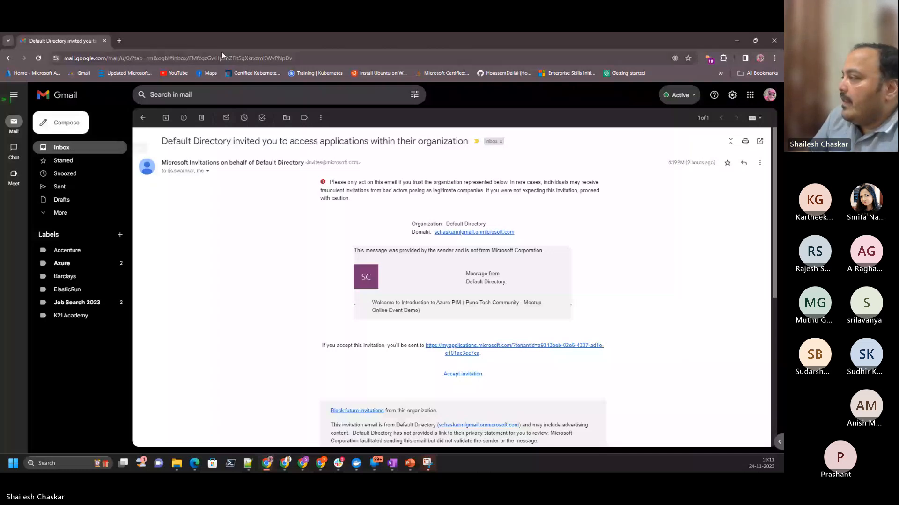
key(alt+Tab)
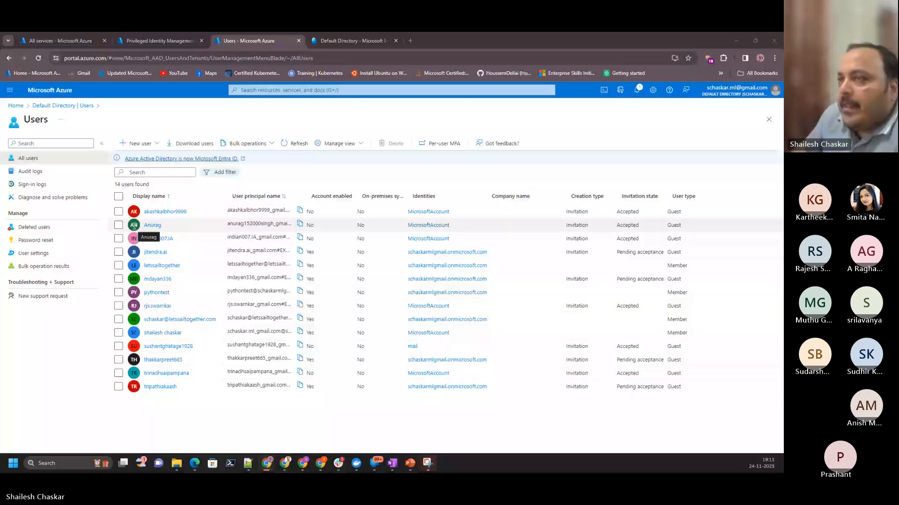
click(162, 42)
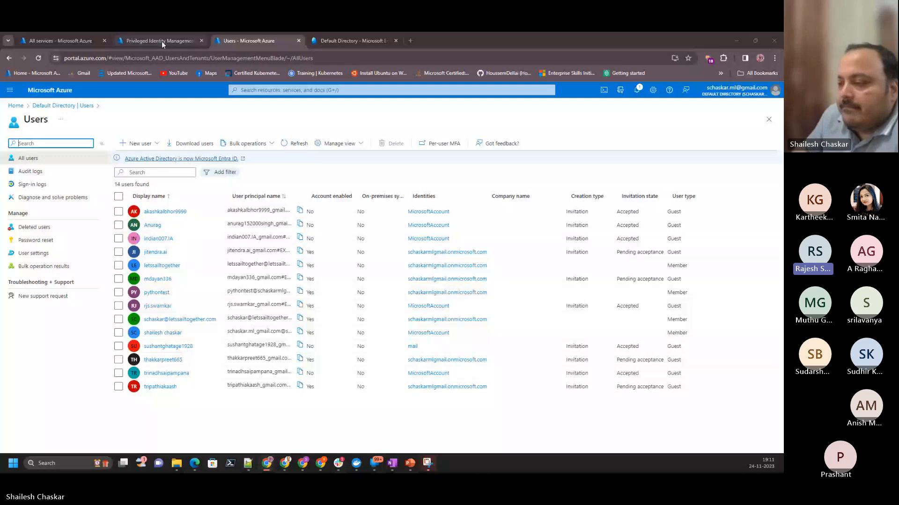
click(162, 41)
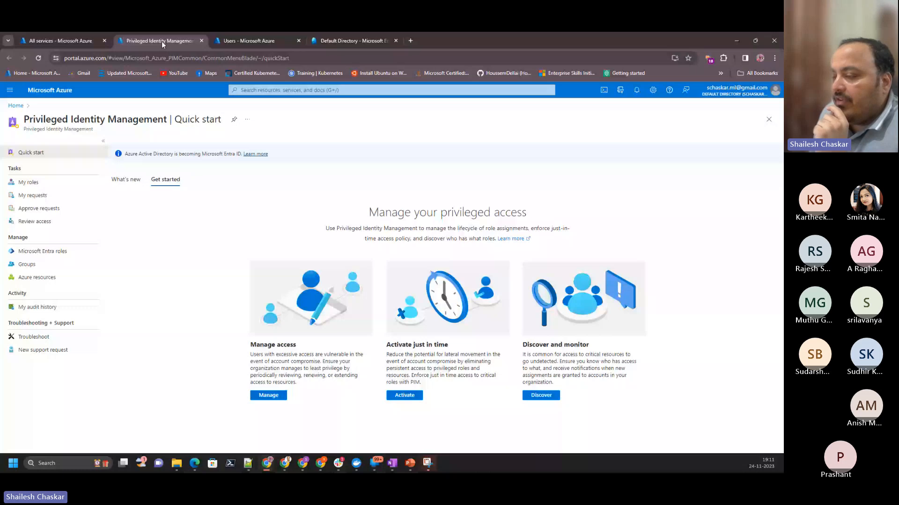
- Switch to PowerPoint and show the "Start using Privileged Identity Management" slide
click(407, 465)
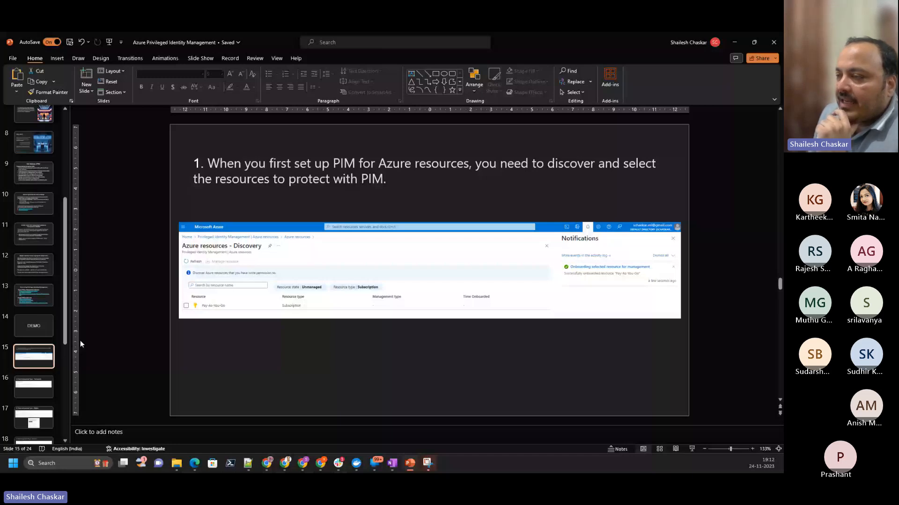
key(Page_Up)
key(Page_Up)
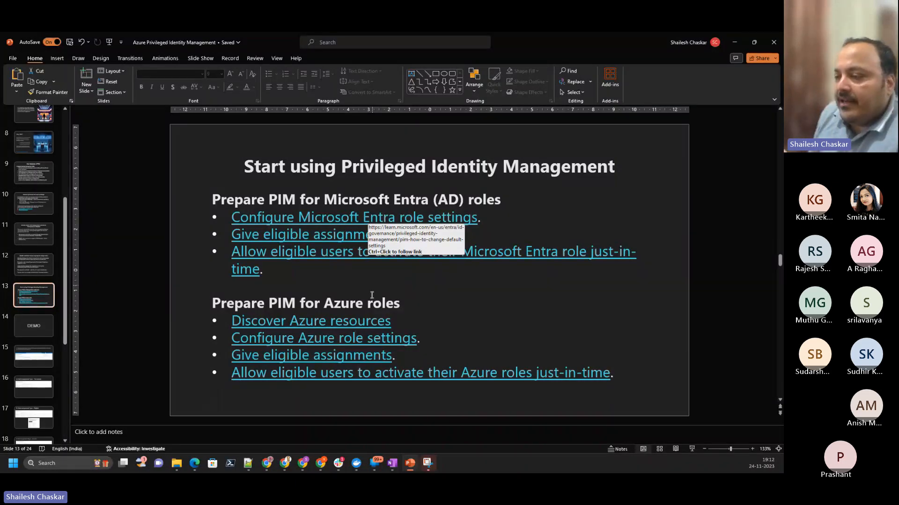
- Show slide 15 about discovering Azure resources at 200% zoom, with the start of the Discovery screenshot in view
click(32, 358)
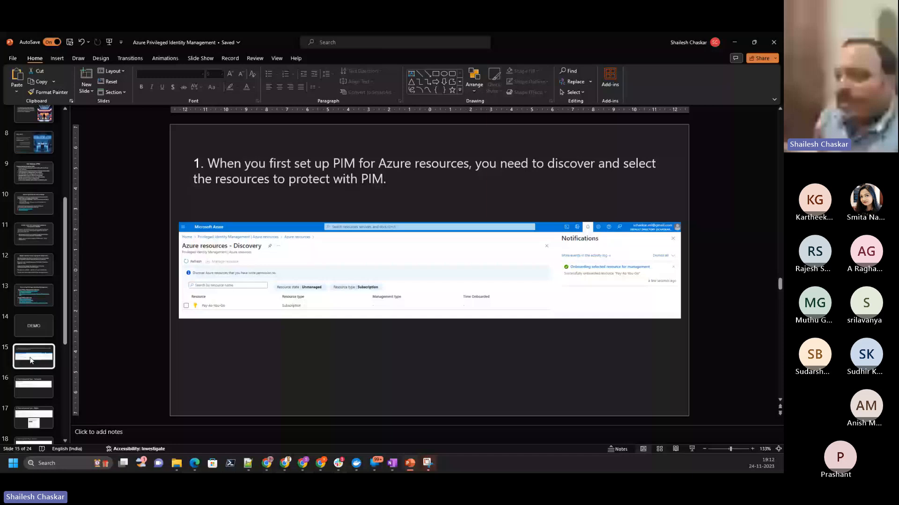
click(341, 267)
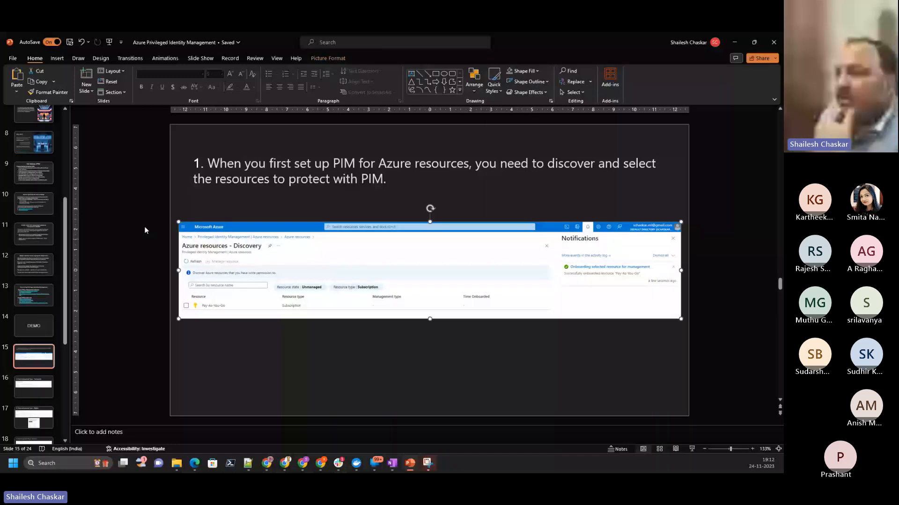
click(277, 59)
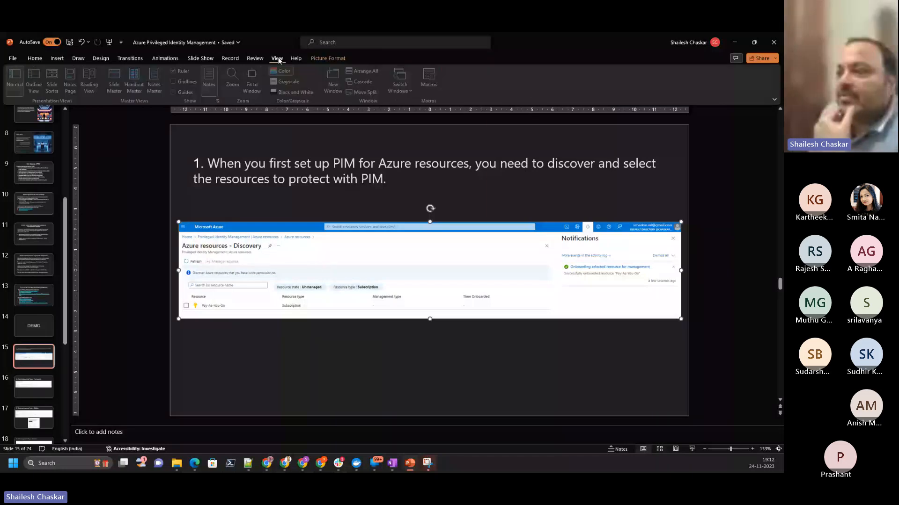
click(234, 77)
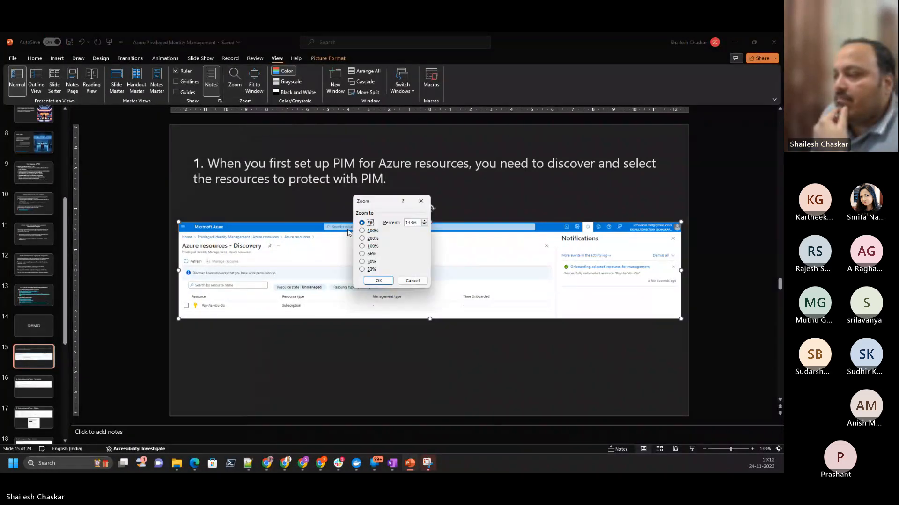
click(373, 238)
click(378, 281)
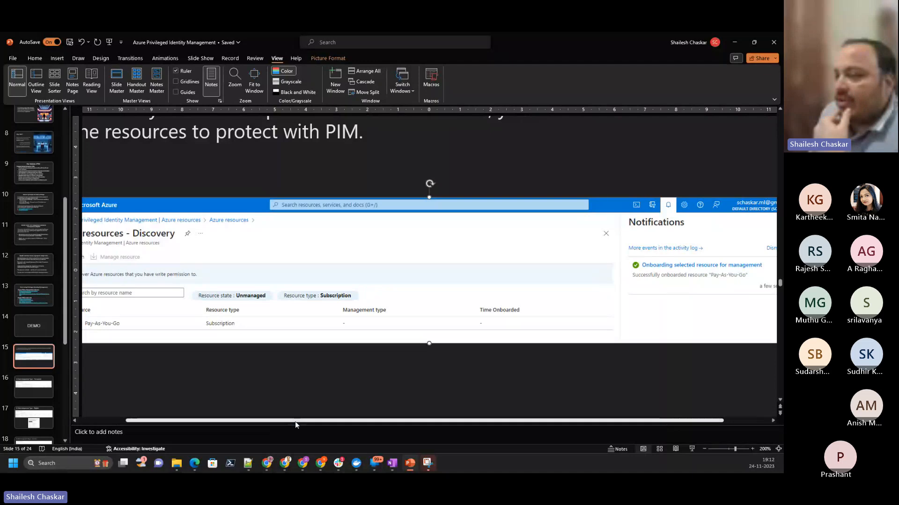
drag(295, 421, 246, 420)
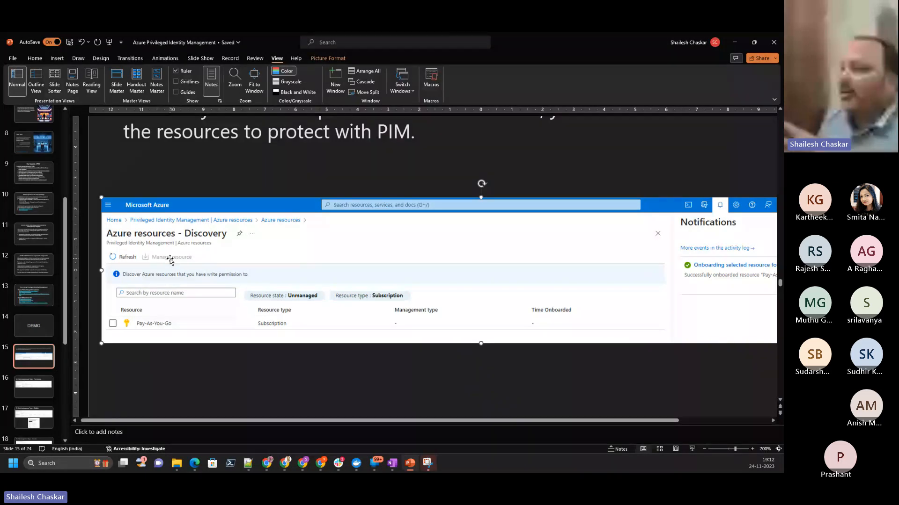
- Switch to the Azure portal, open resource discovery from PIM's legacy Azure resources experience, and set the Resource state filter to All
click(734, 42)
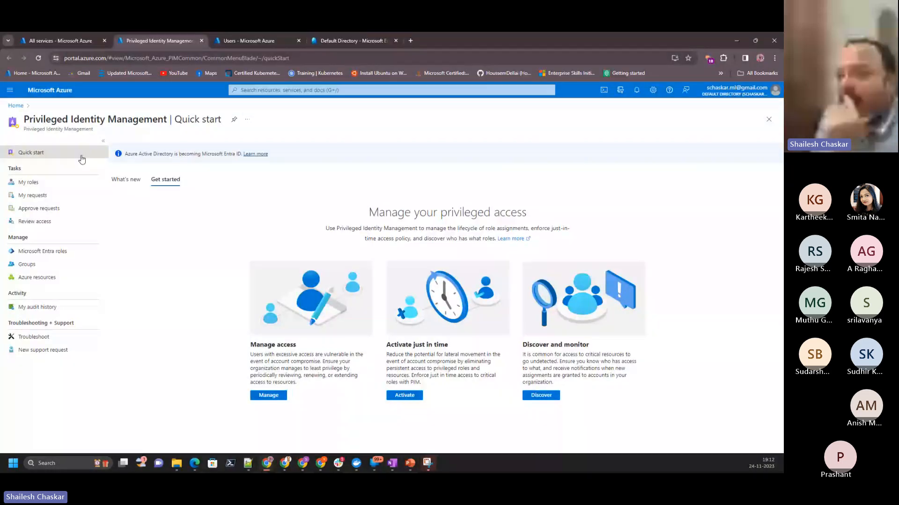
click(37, 277)
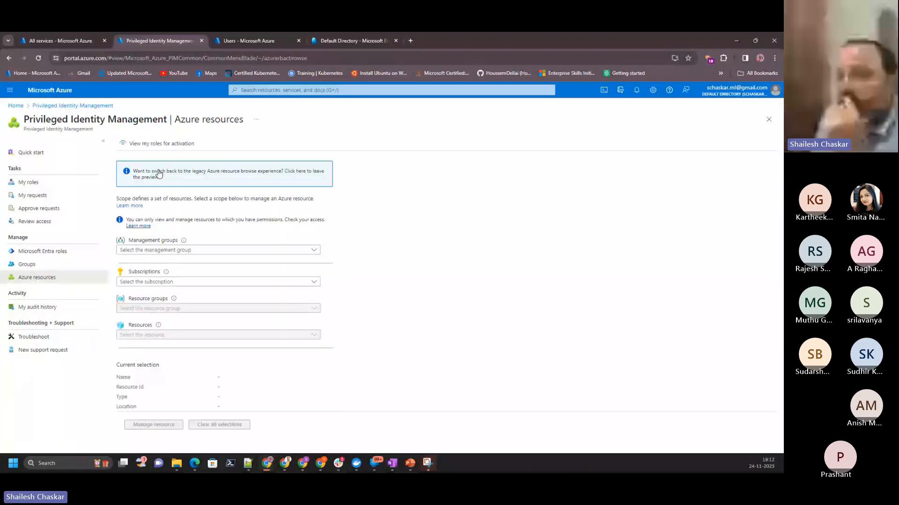
click(159, 175)
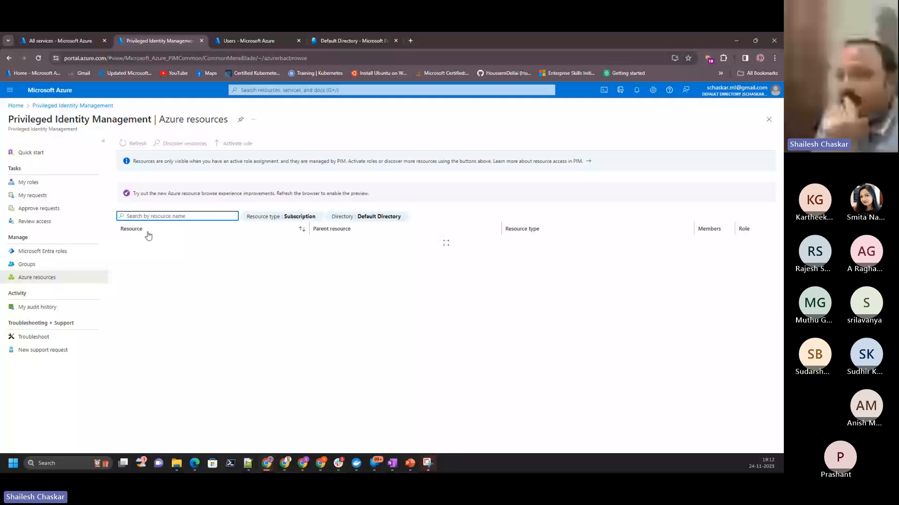
click(143, 248)
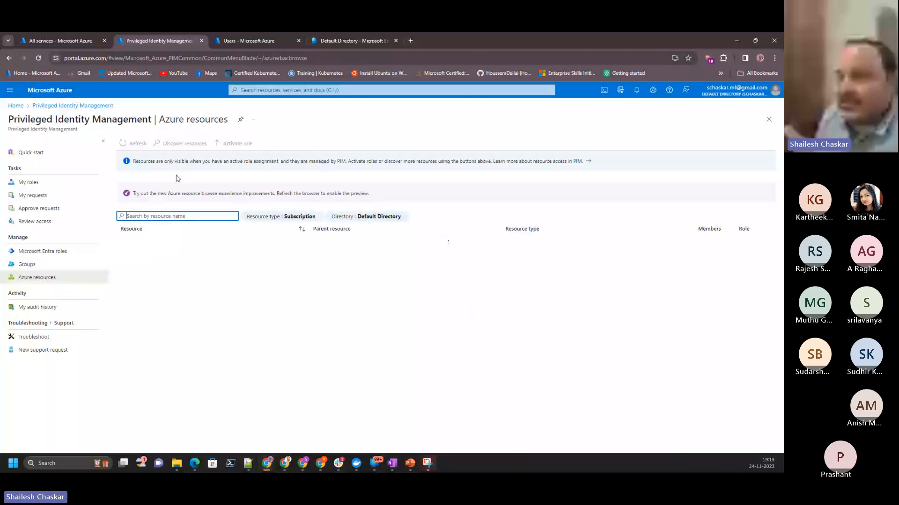
click(184, 146)
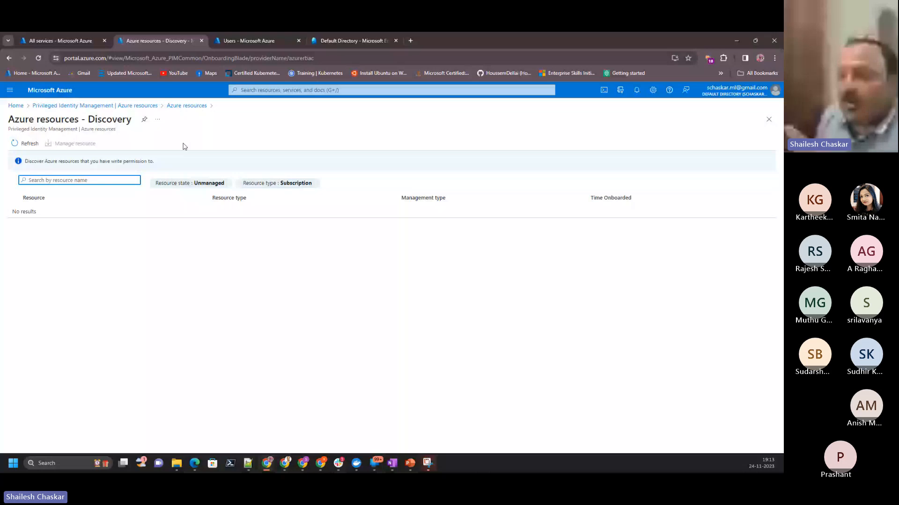
click(191, 184)
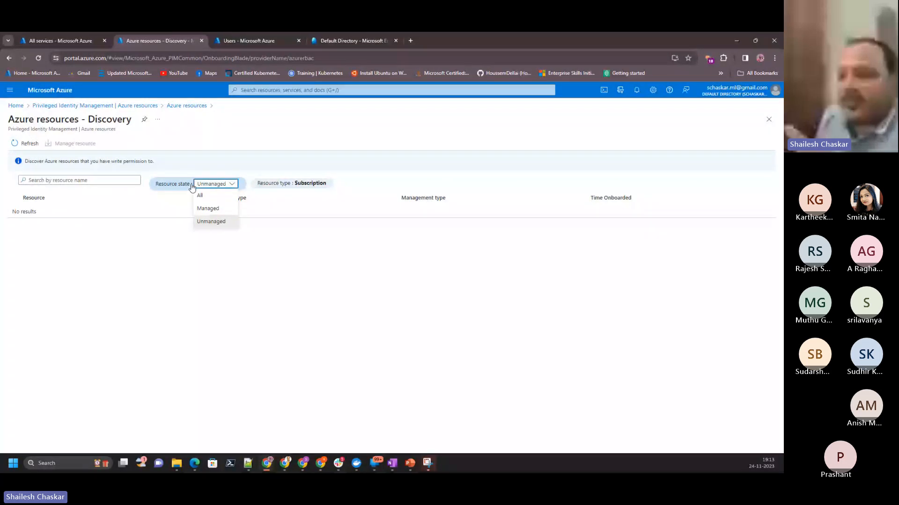
click(201, 195)
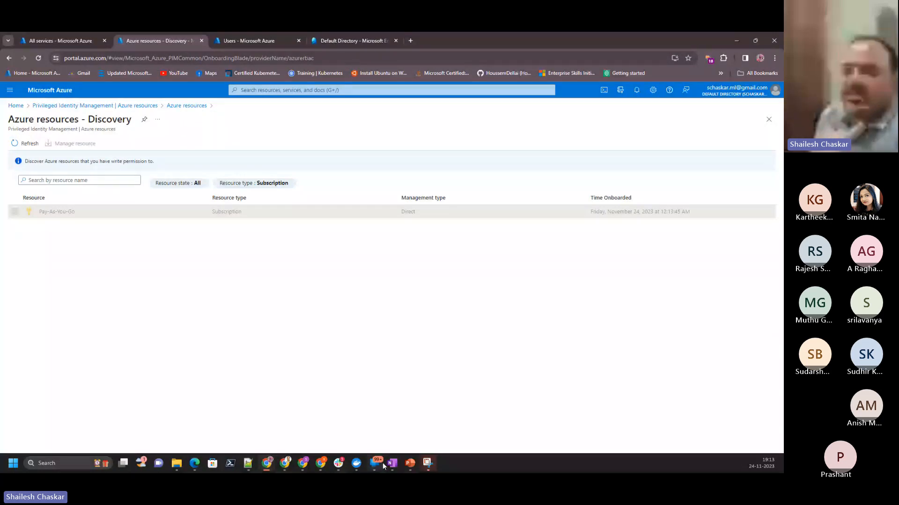
- Review slides 14 to 16 in PowerPoint, fit the "Role Assignment Type - Permanent" slide to the window, and return to the Azure portal
click(409, 464)
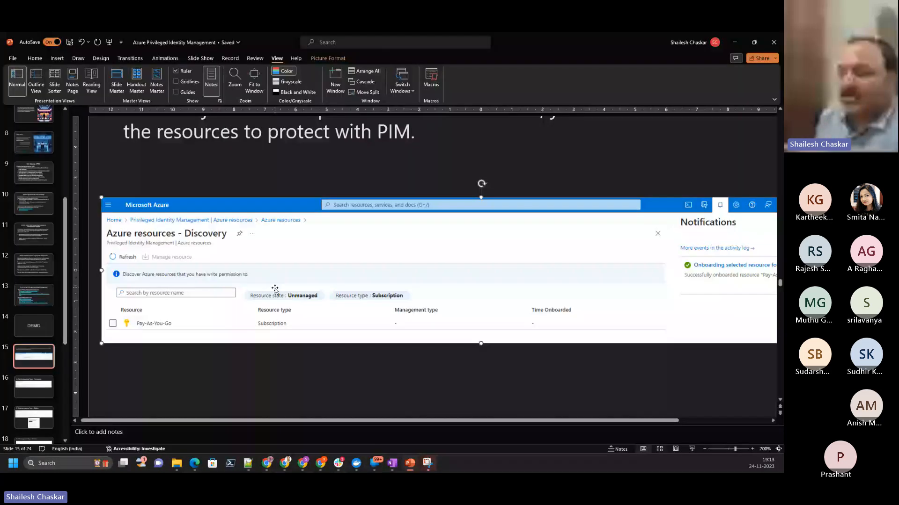
scroll(345, 280, up, 4)
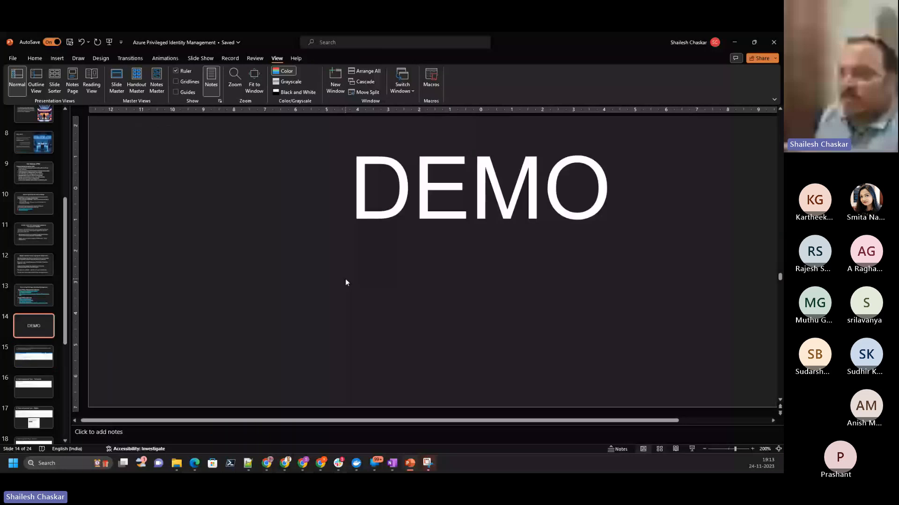
scroll(346, 282, down, 3)
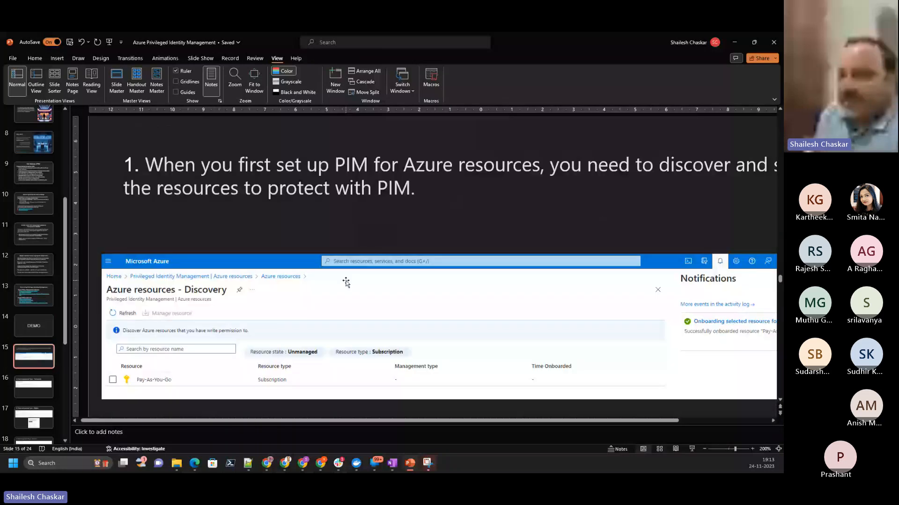
scroll(345, 281, down, 1)
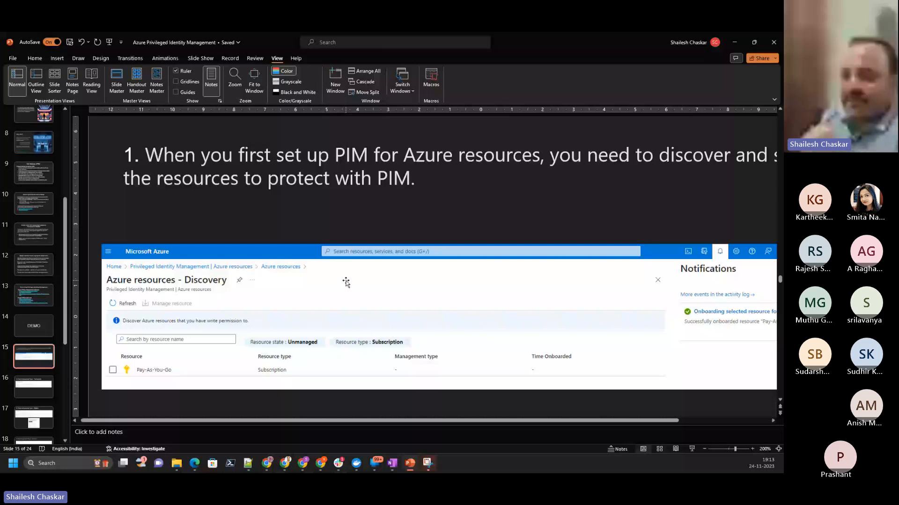
scroll(345, 282, down, 1)
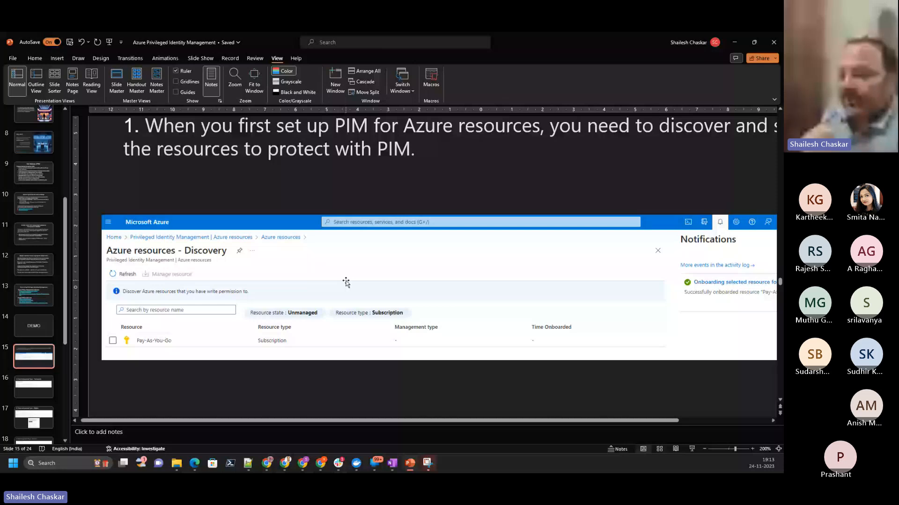
scroll(345, 283, down, 2)
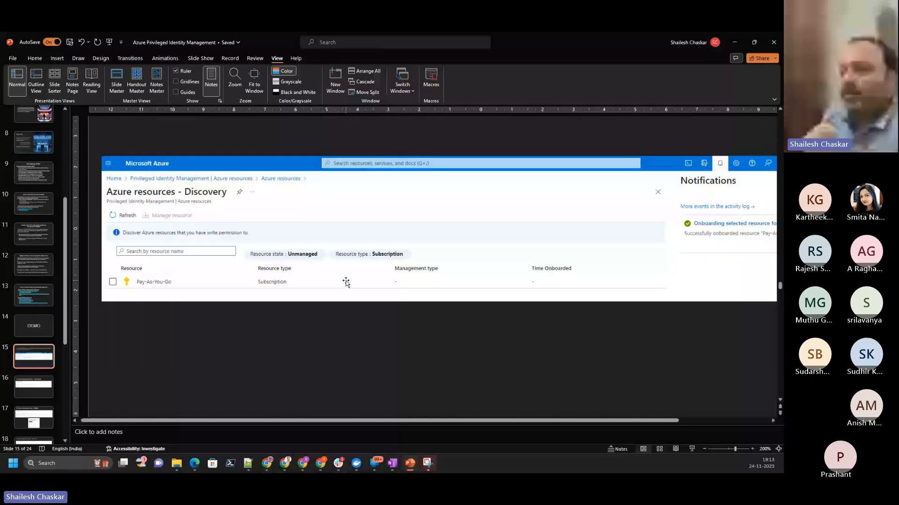
scroll(346, 282, down, 2)
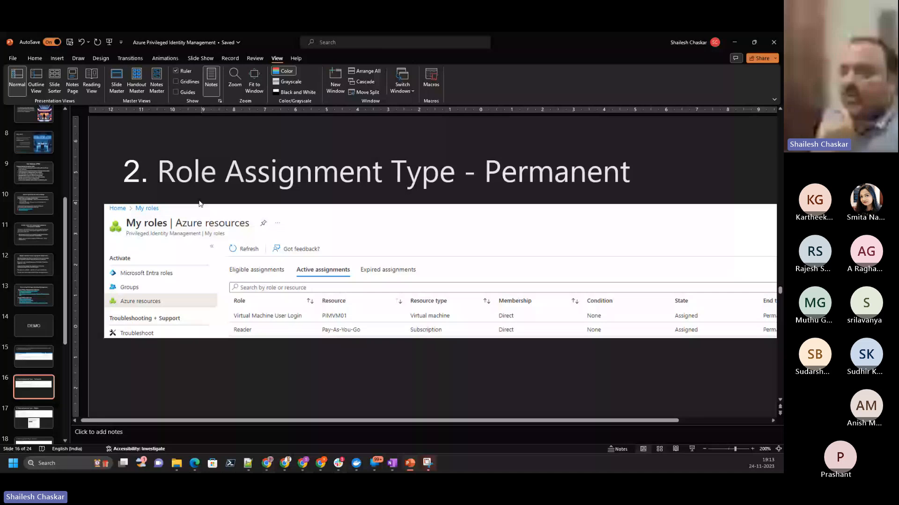
click(253, 88)
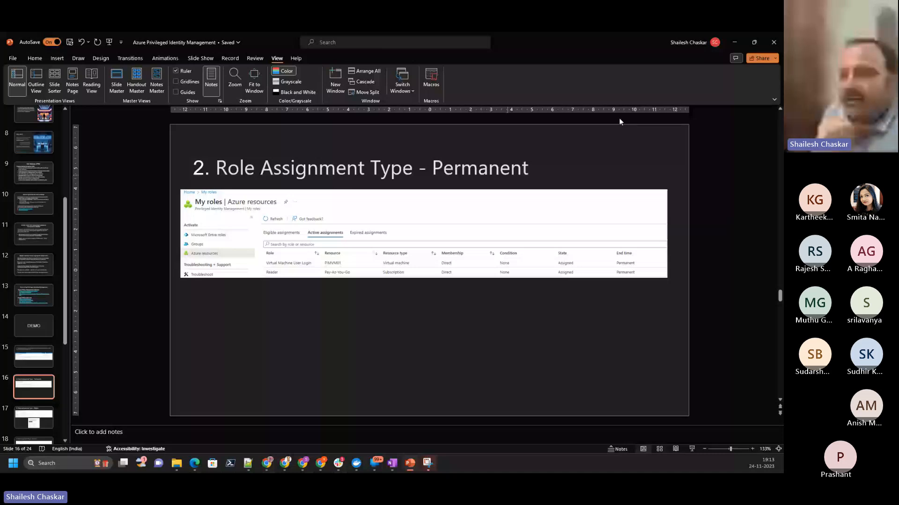
key(alt+Tab)
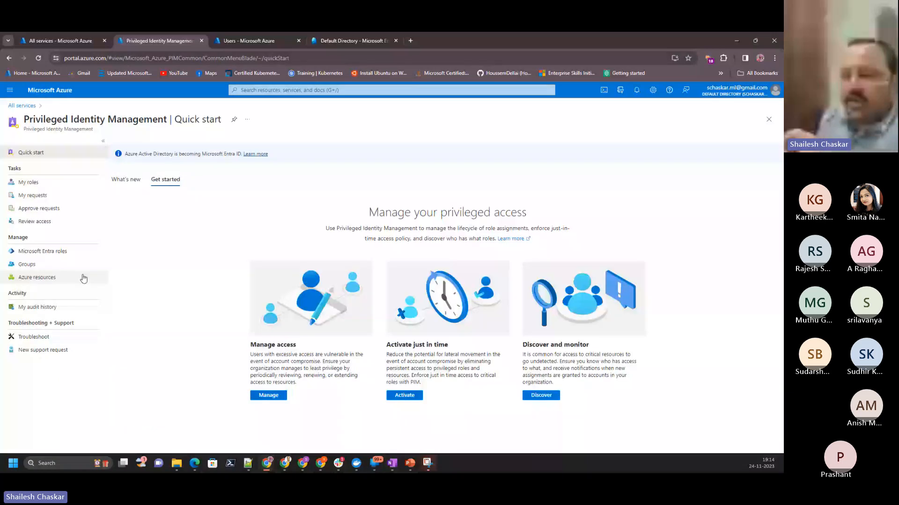
- Open PIM's Azure resources and add Resource group to the Resource type filter alongside Subscription
click(49, 278)
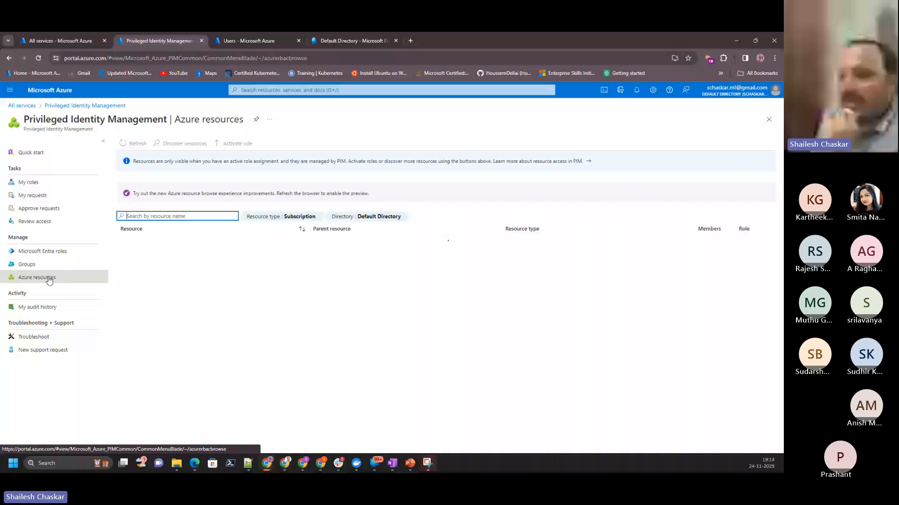
click(270, 219)
click(307, 241)
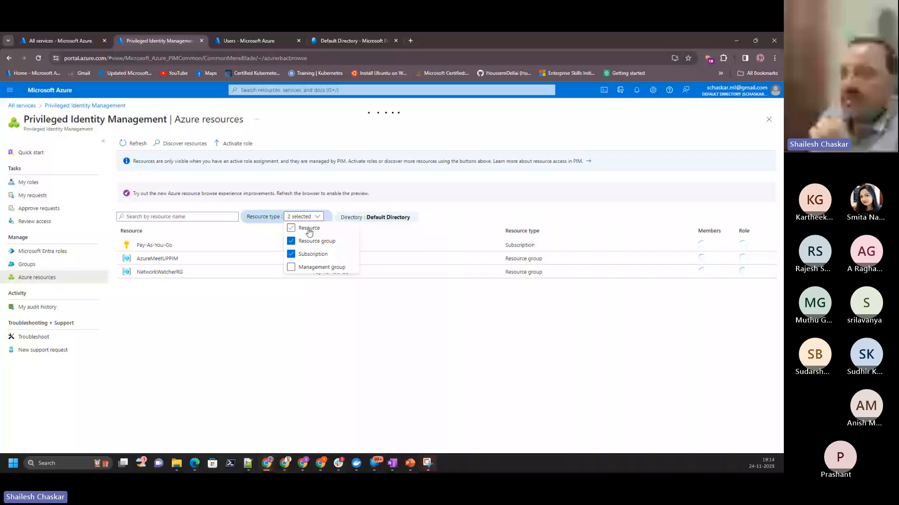
click(155, 245)
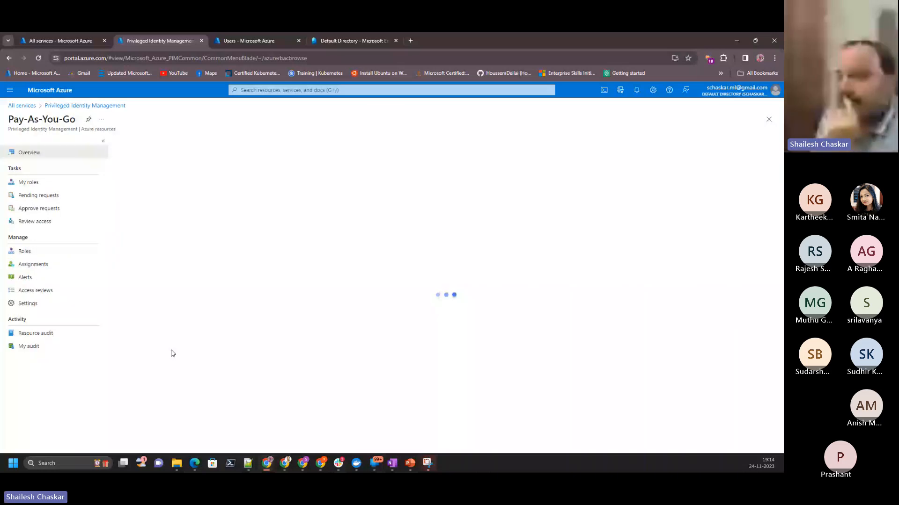
click(41, 265)
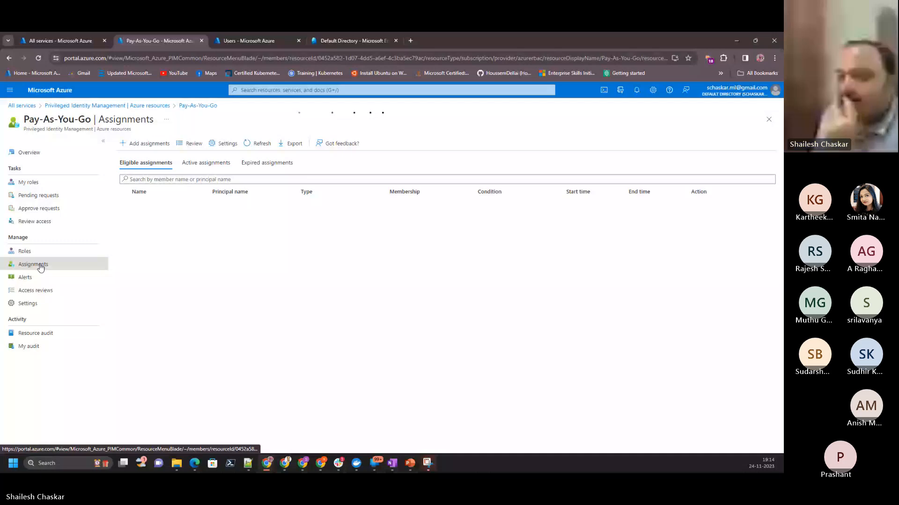
click(146, 143)
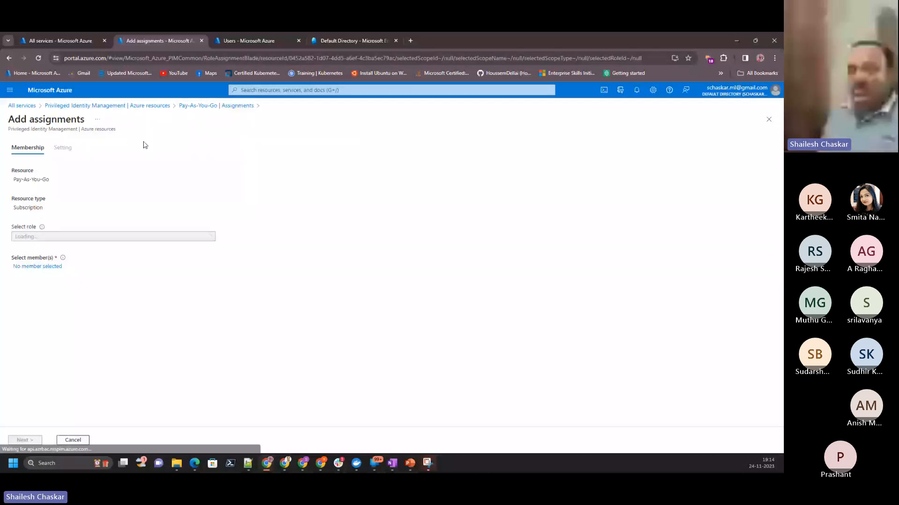
click(51, 237)
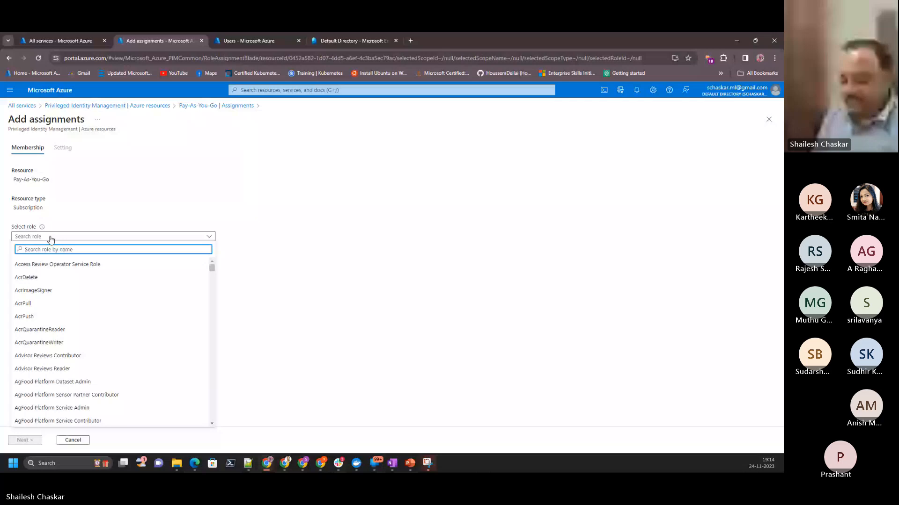
text(reade)
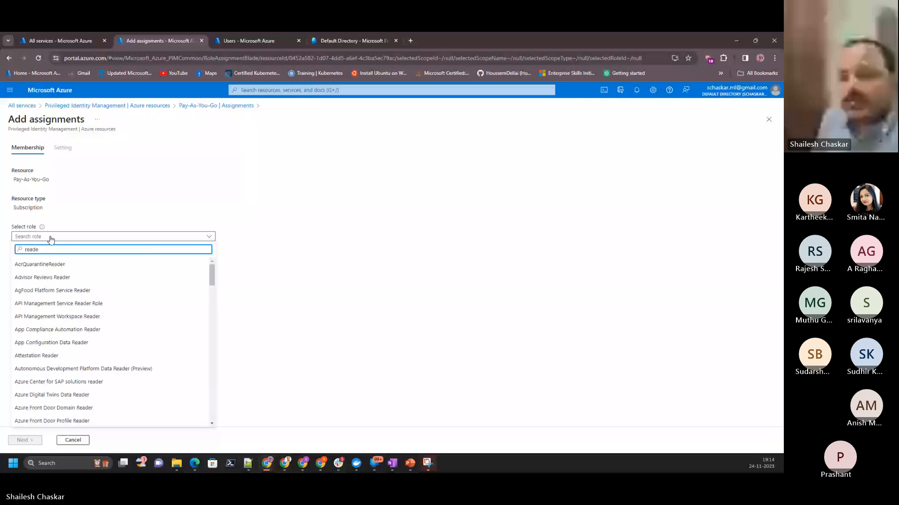
text(r)
scroll(163, 300, down, 3)
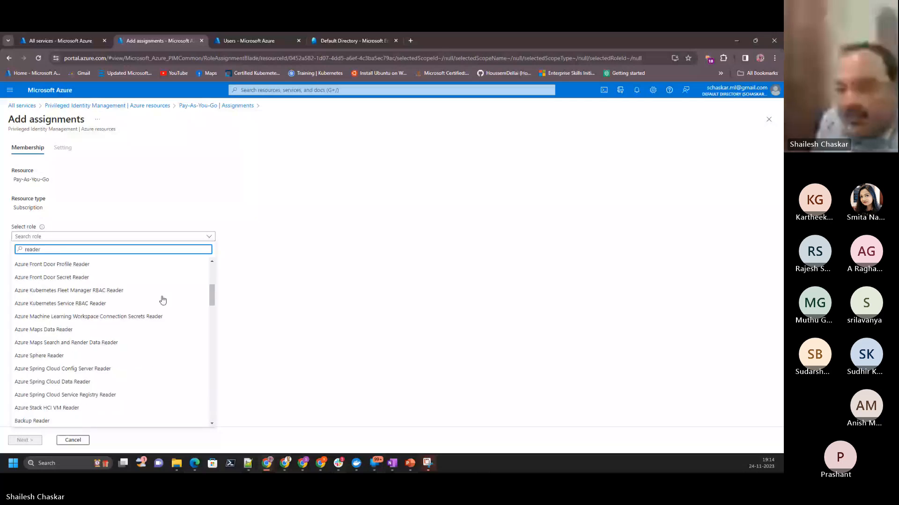
scroll(162, 301, down, 15)
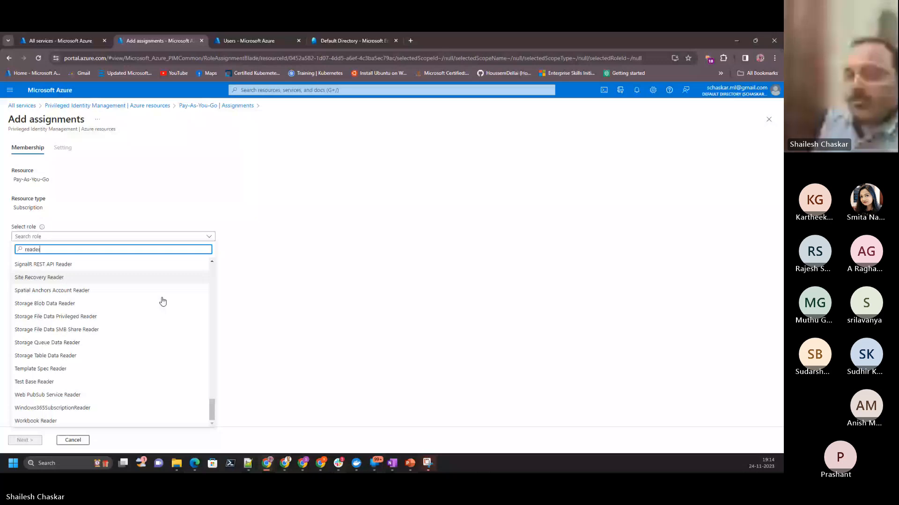
scroll(161, 301, up, 15)
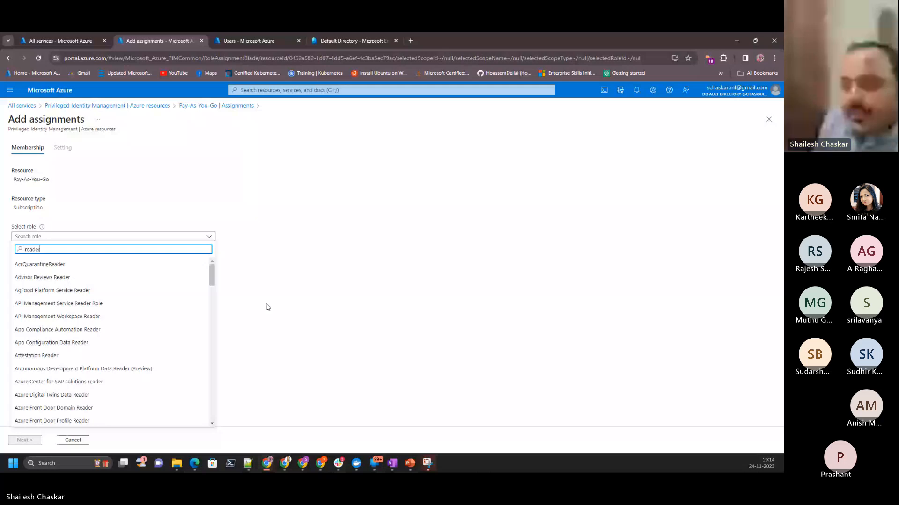
click(76, 238)
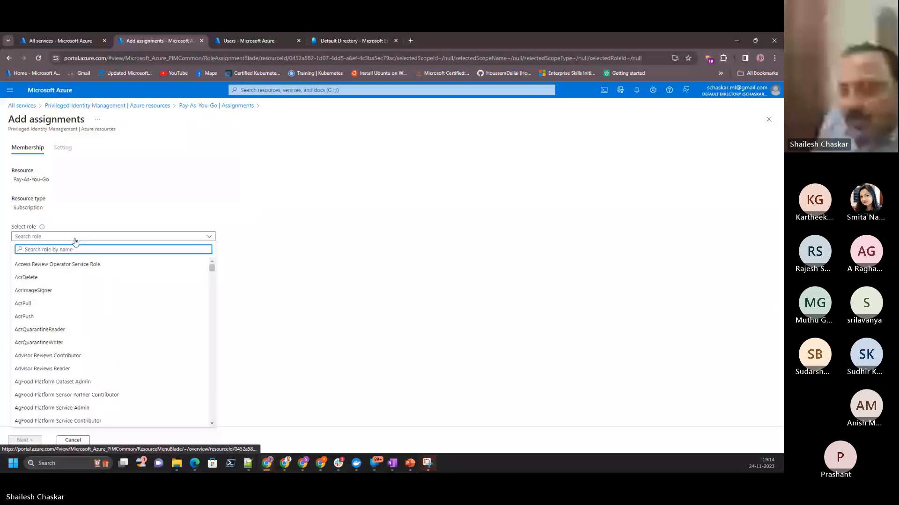
scroll(128, 312, down, 7)
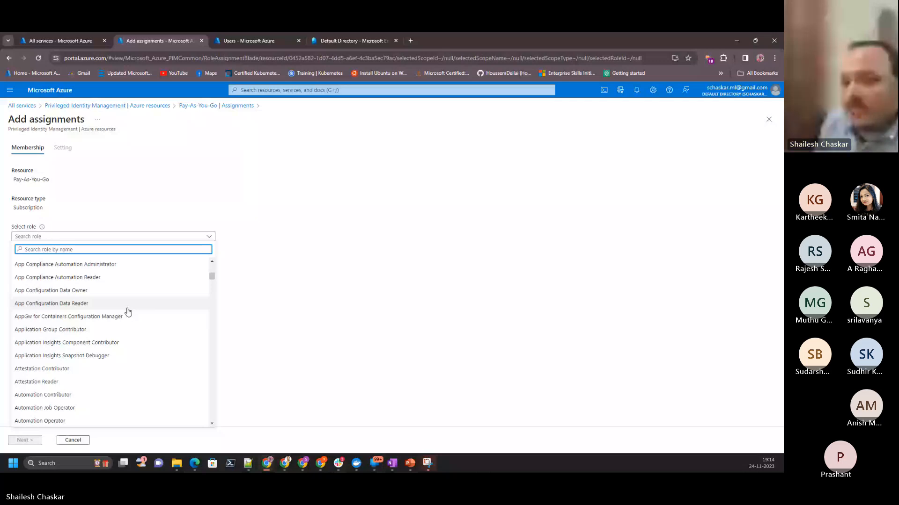
click(115, 105)
click(114, 105)
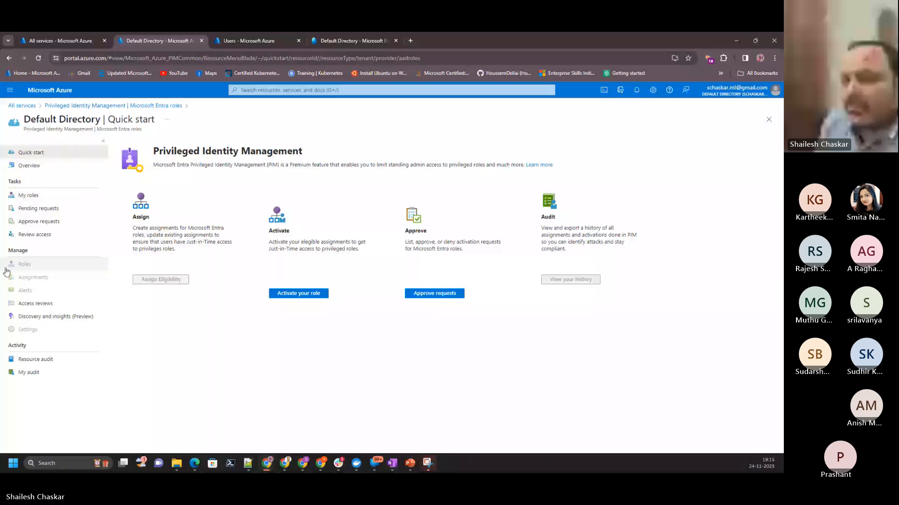
- Start a new assignment under PIM's Microsoft Entra roles for the Default Directory and choose the Global Reader role
click(123, 107)
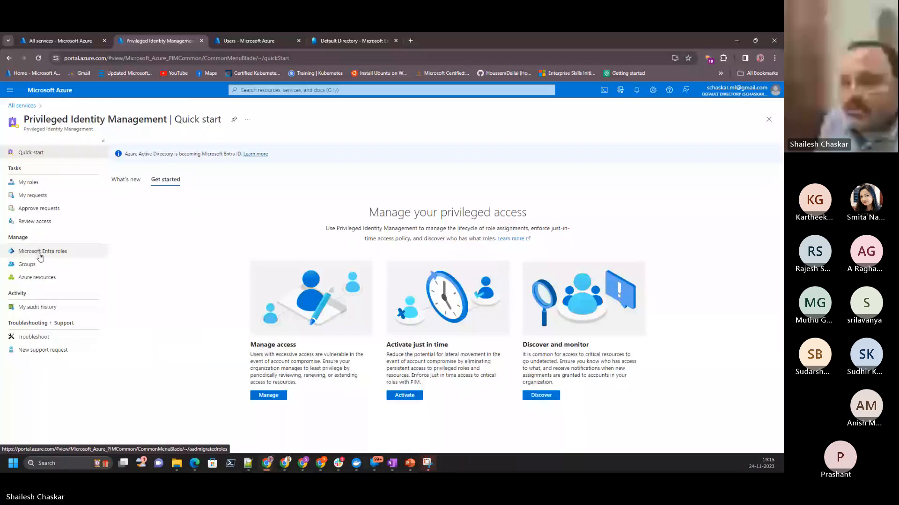
click(40, 253)
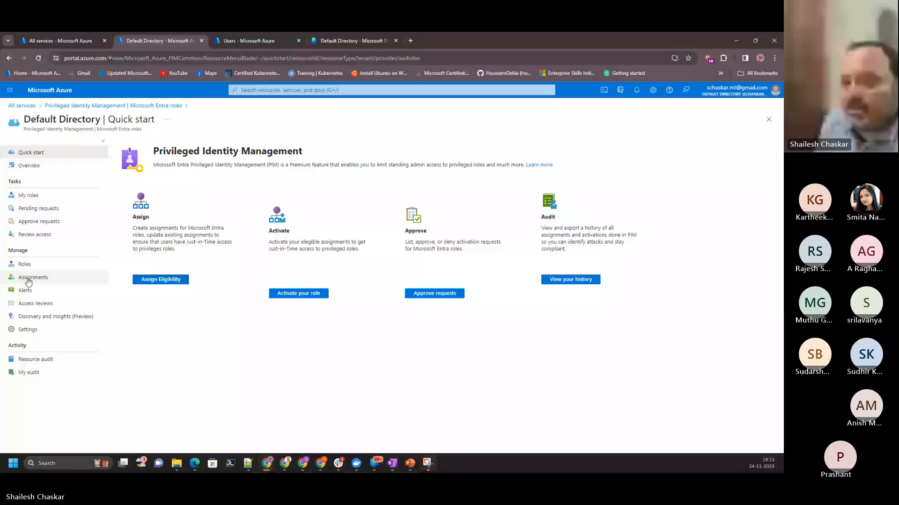
click(29, 280)
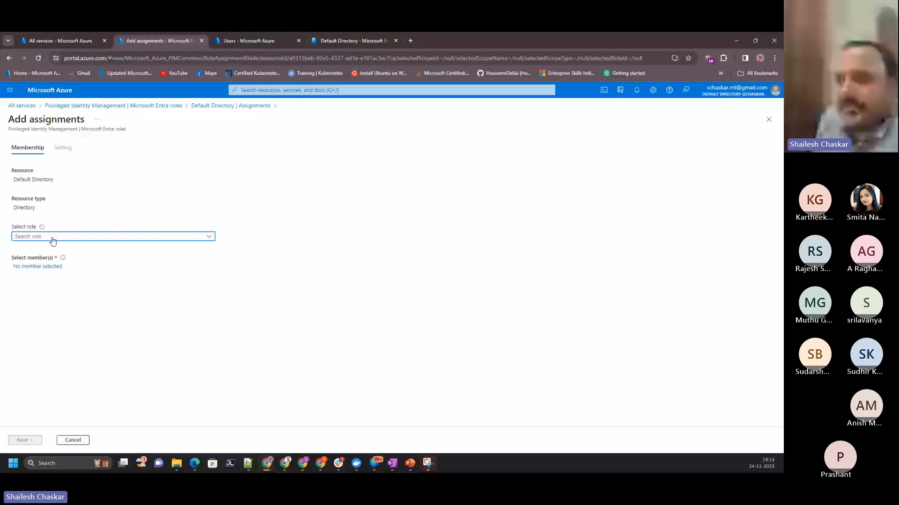
click(52, 238)
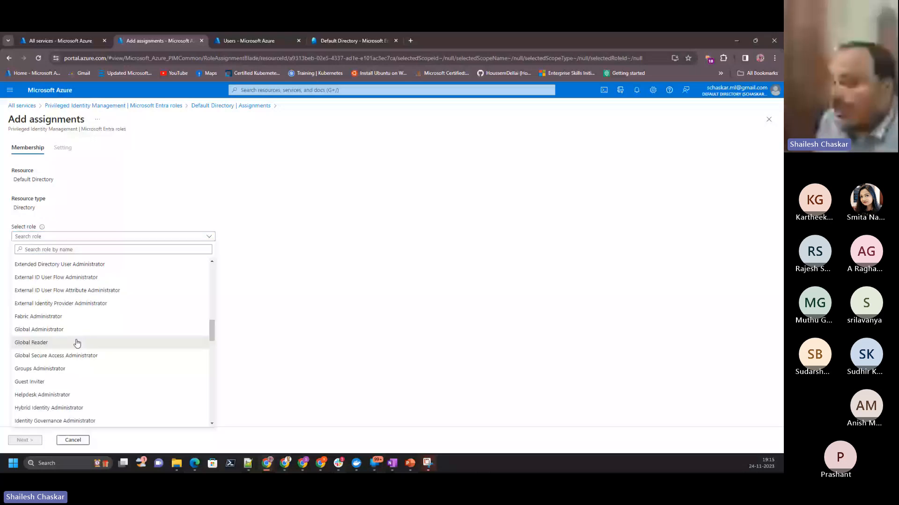
click(78, 343)
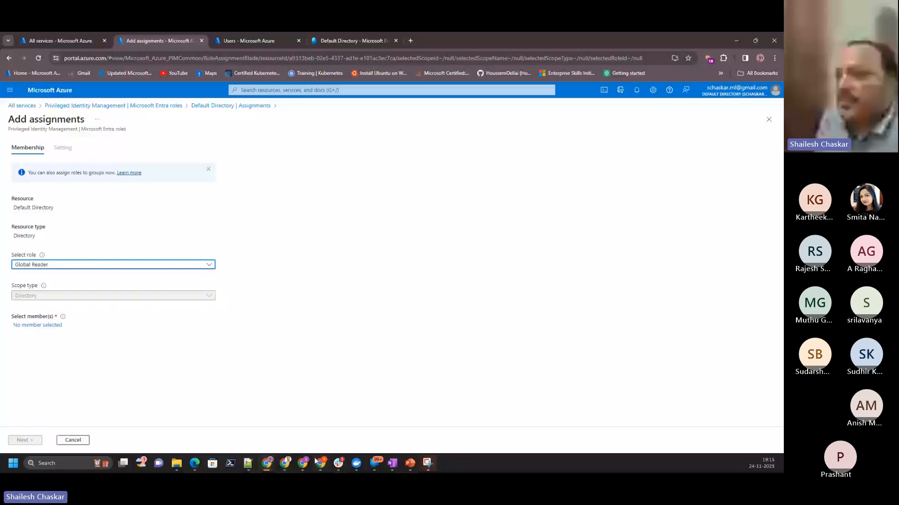
- Select the two guest users as members and assign them the role with type Eligible and Permanently eligible enabled
mouse_move(267, 463)
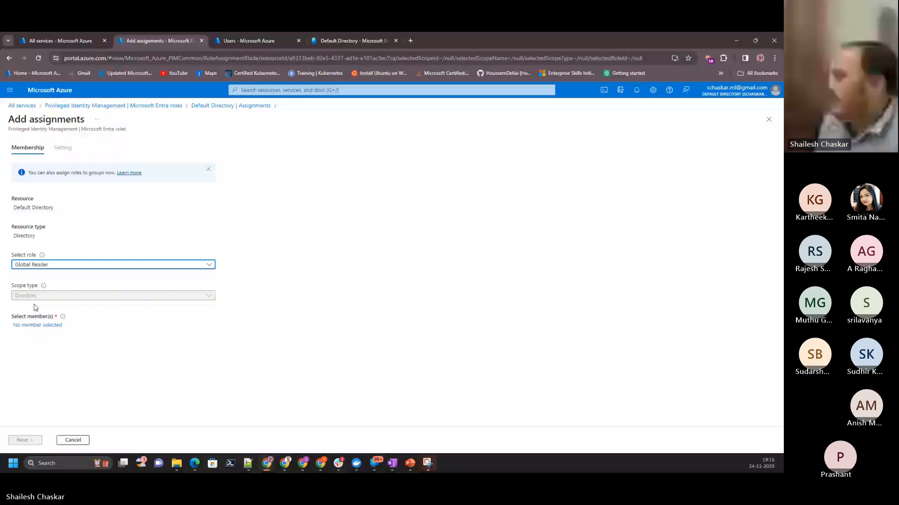
click(38, 325)
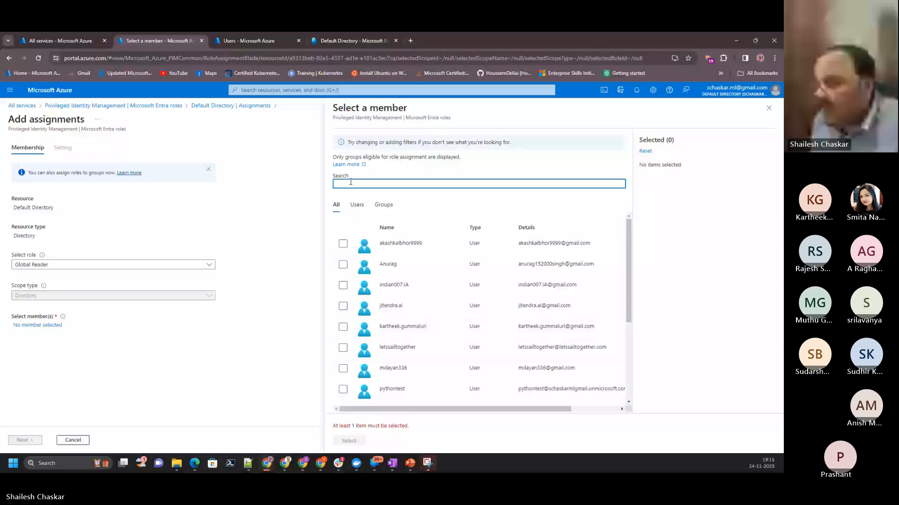
scroll(388, 304, down, 3)
click(343, 277)
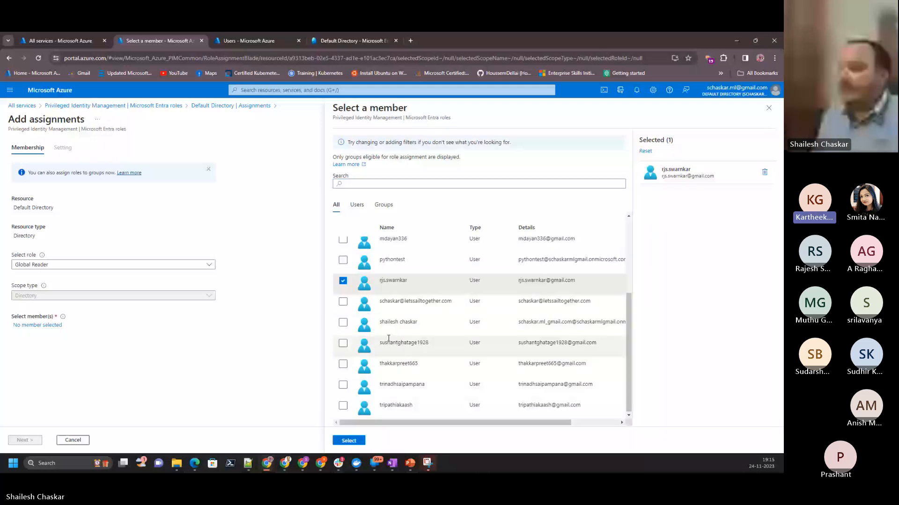
scroll(351, 327, up, 3)
click(343, 320)
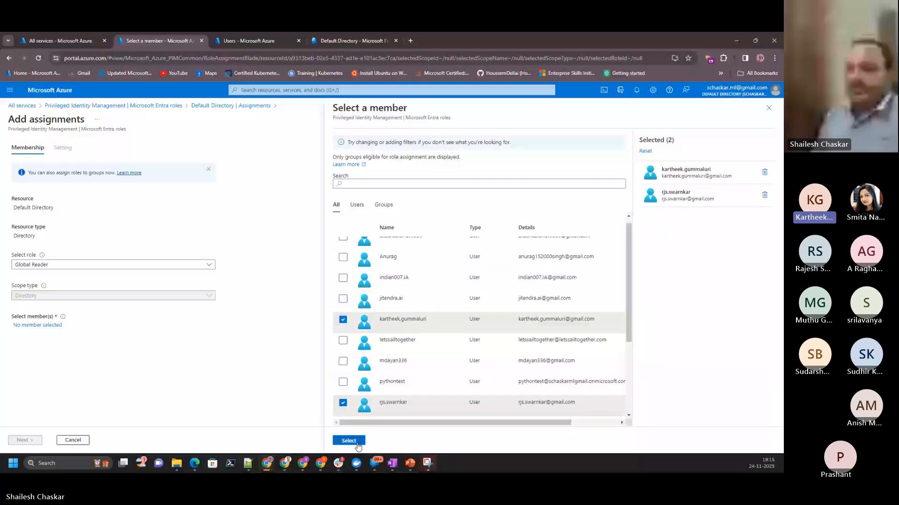
click(348, 441)
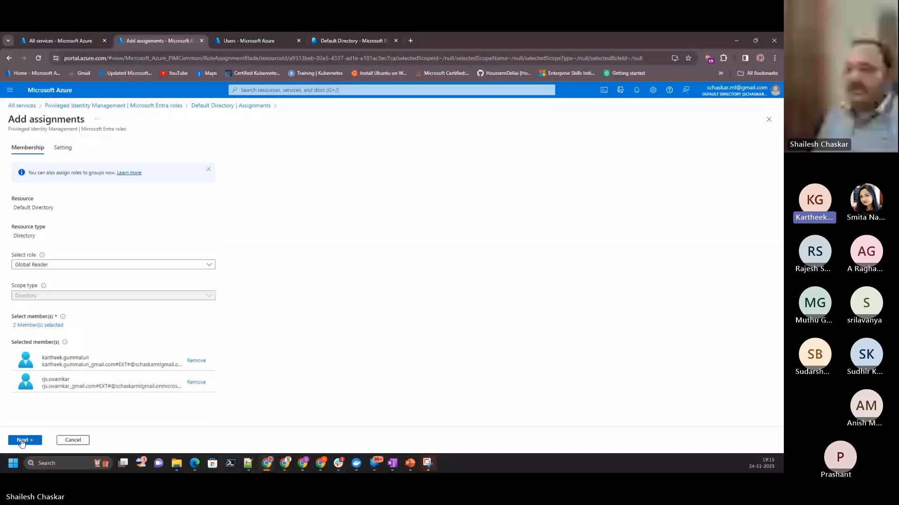
click(21, 442)
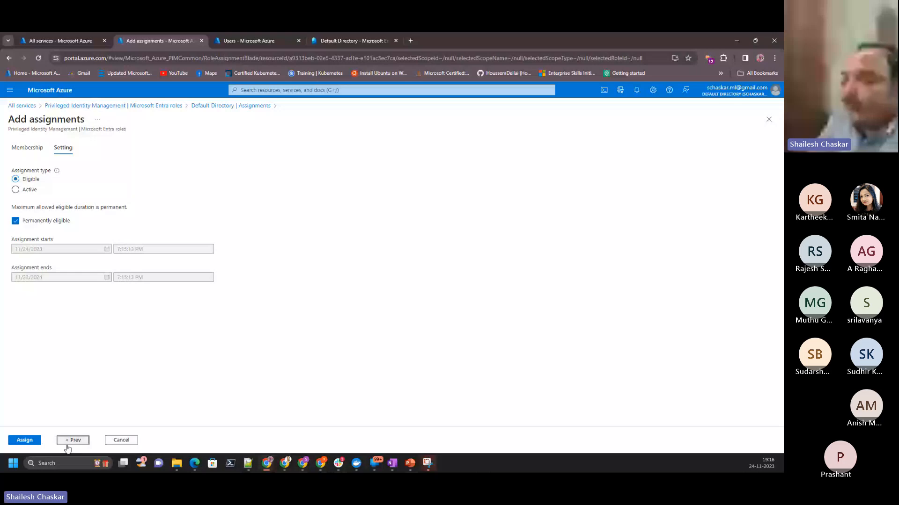
click(25, 441)
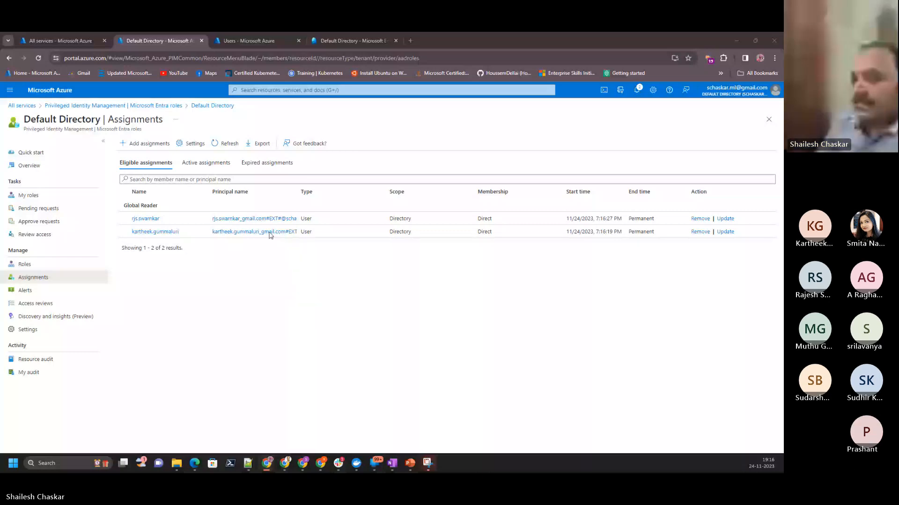
- Start another Default Directory assignment and find and choose the Global Reader role for it
click(145, 143)
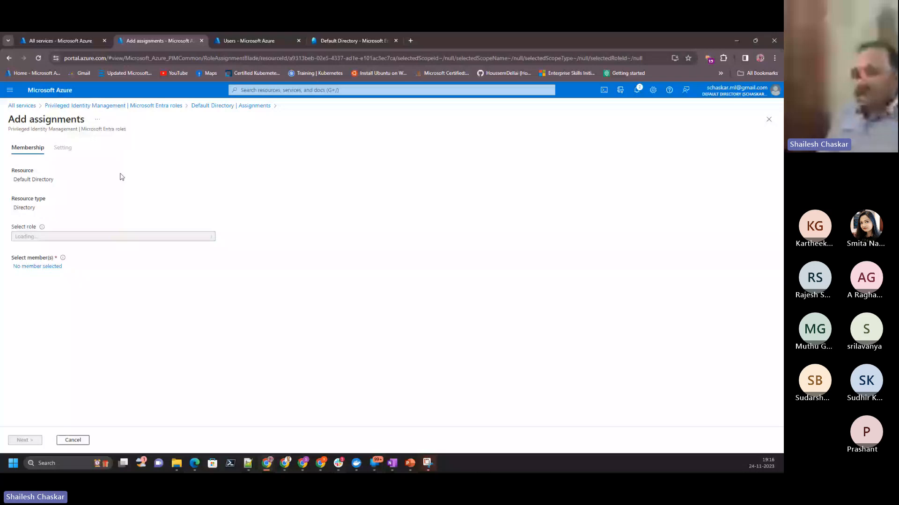
click(46, 237)
text(glo)
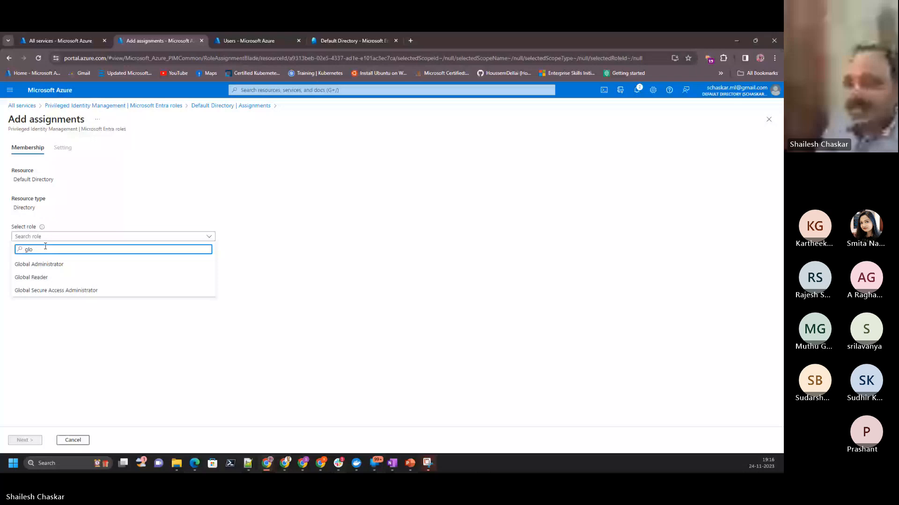
click(46, 278)
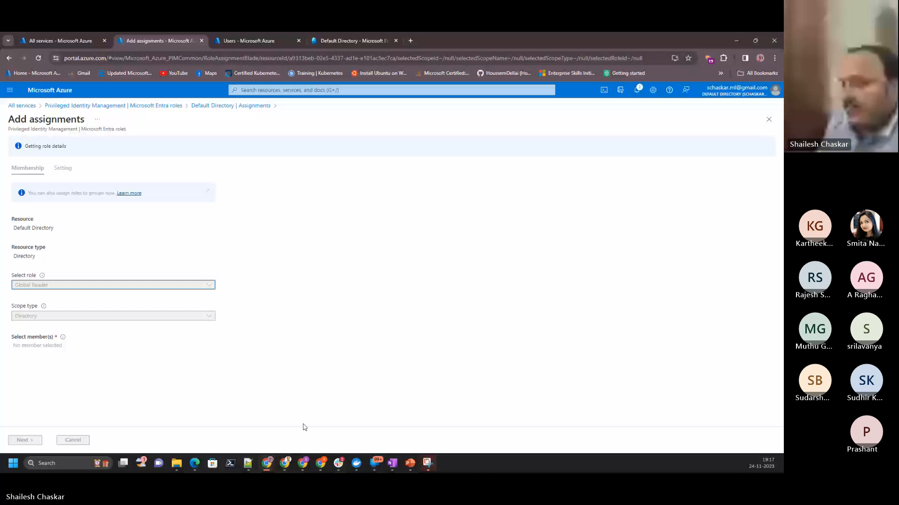
- Mark the user listed by its letssailtogether.com e-mail address as a member of the new assignment
mouse_move(305, 465)
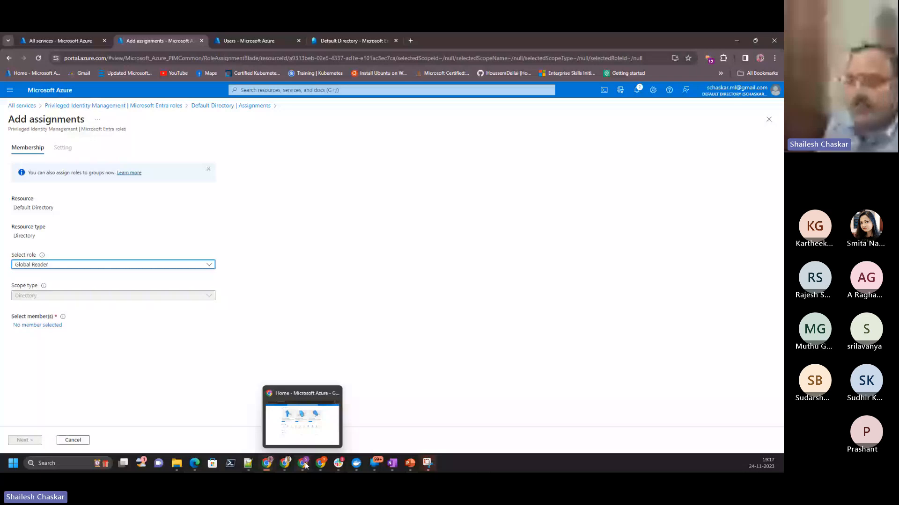
click(47, 331)
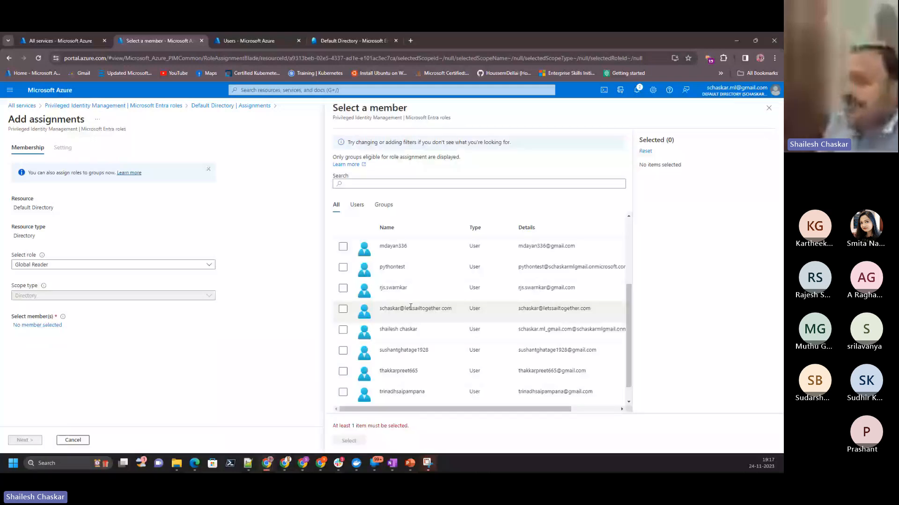
scroll(410, 307, down, 1)
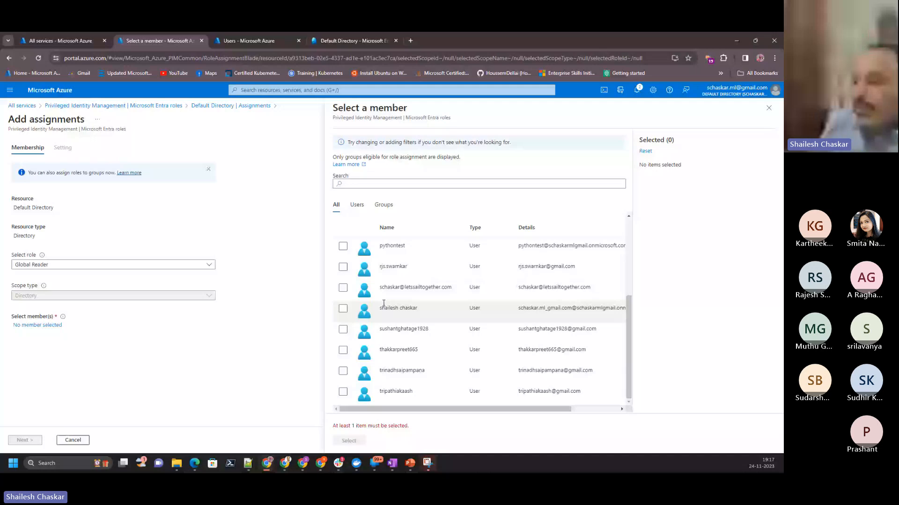
scroll(384, 303, up, 1)
click(389, 304)
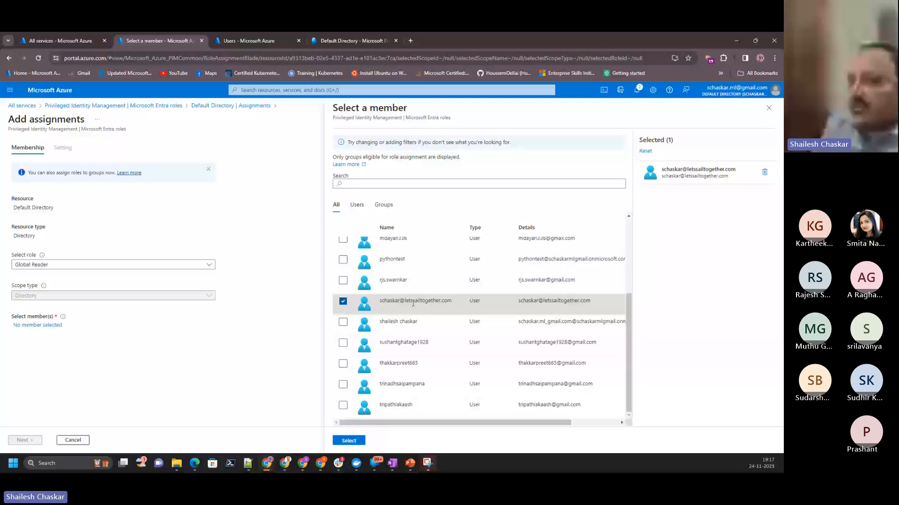
- Switch to the browser window signed in with the guest account, close its inbox page, and view all Azure resources
key(alt+Tab)
double_click(391, 172)
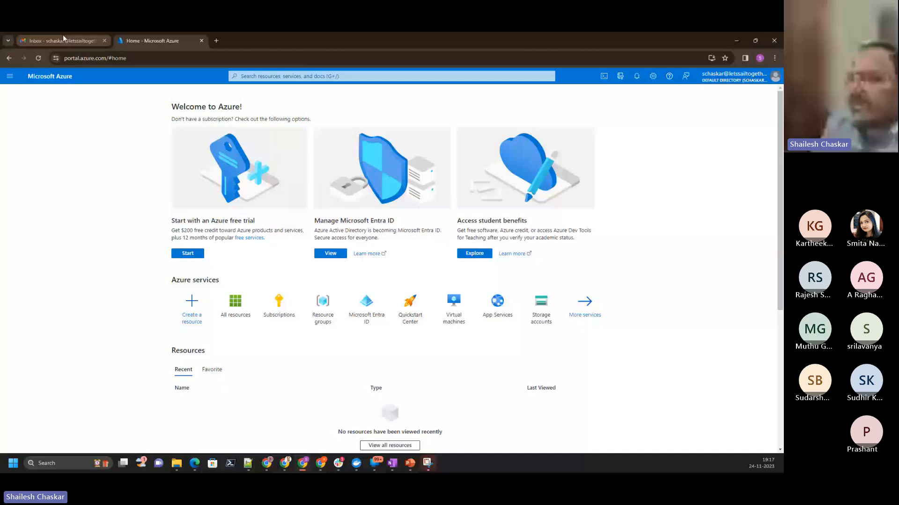
middle_click(64, 37)
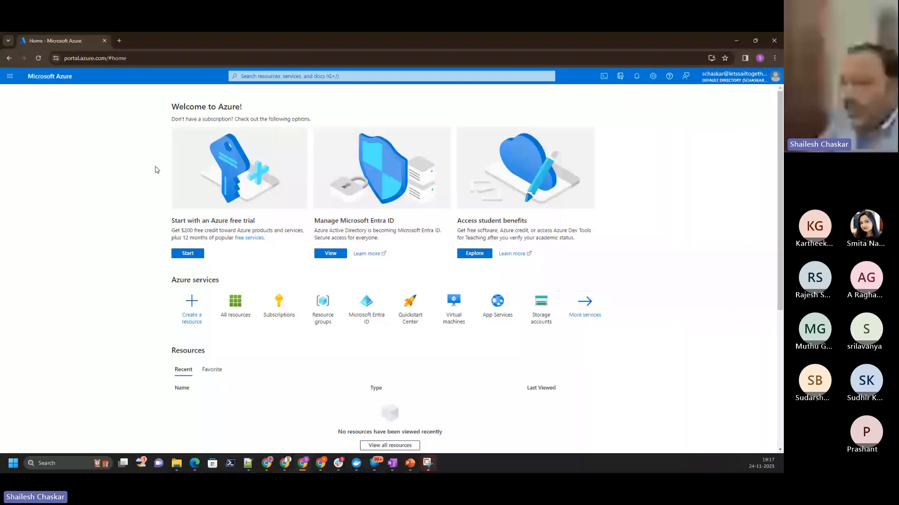
click(235, 307)
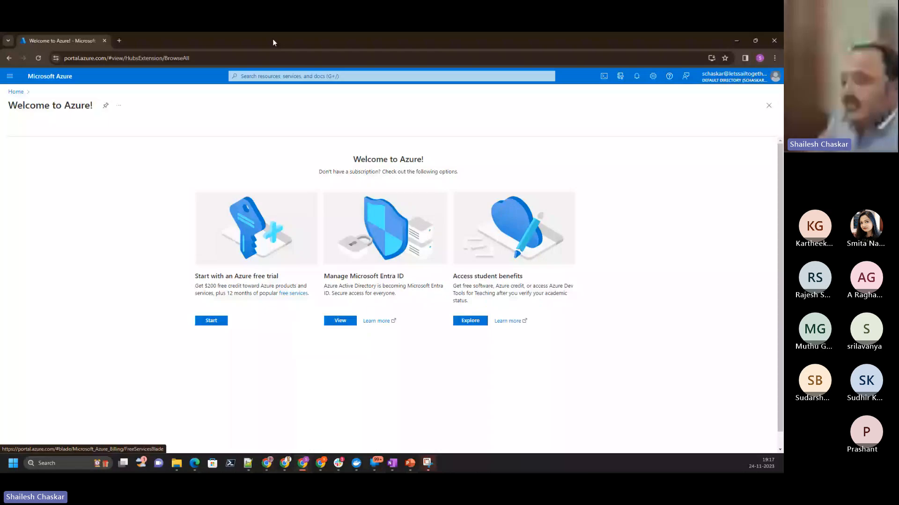
- Switch back to the administrator's browser window, complete the Global Reader assignment as Eligible and Permanently eligible, and refresh the assignments list
click(267, 463)
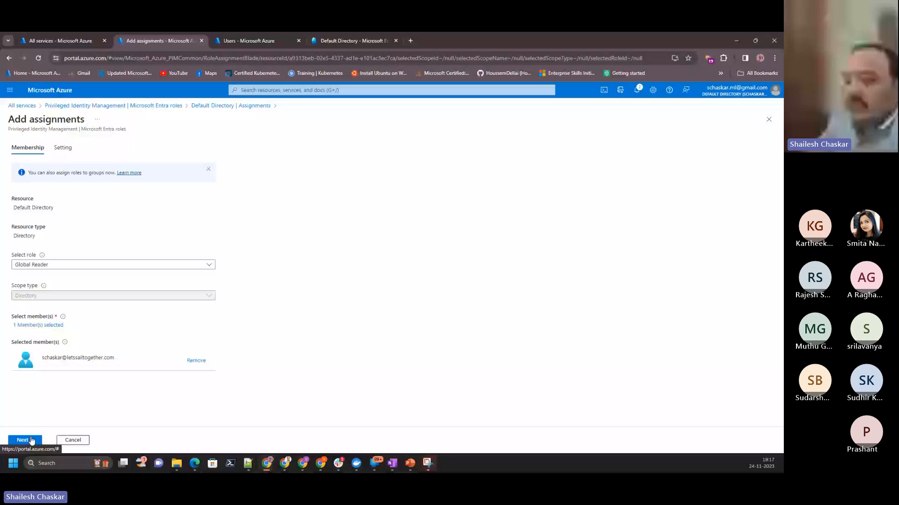
click(23, 440)
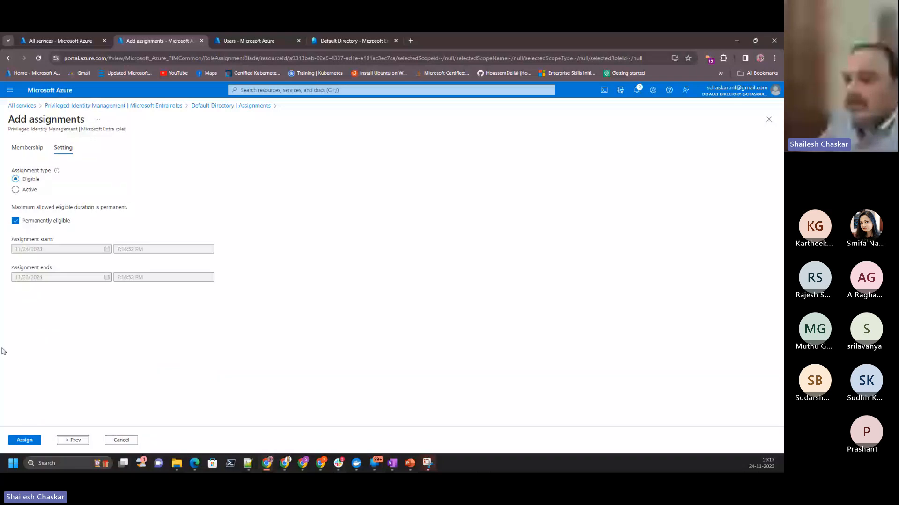
click(24, 440)
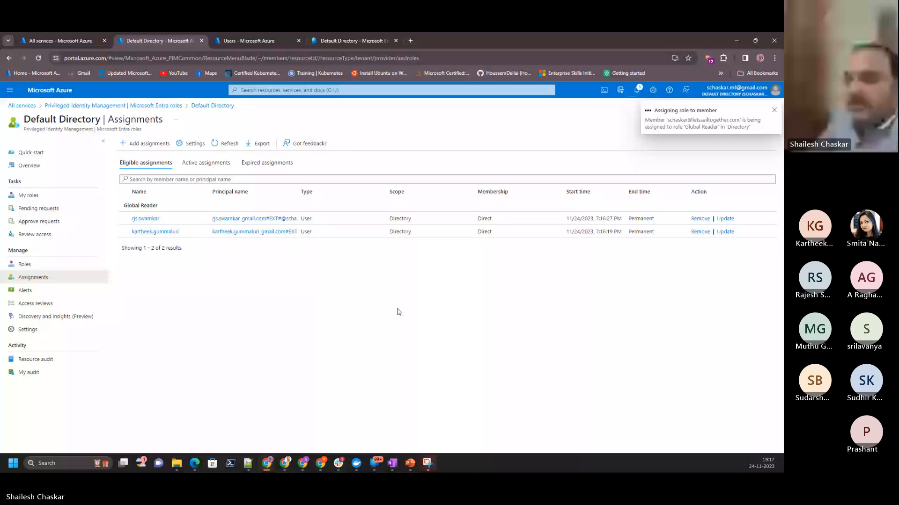
click(223, 144)
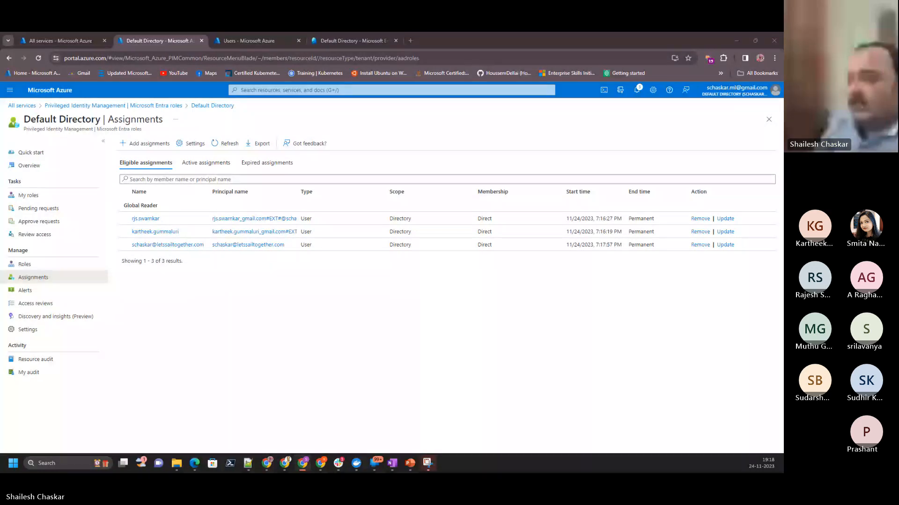
- Switch to the guest account's Gmail inbox and read the PIM notification about the Global Reader role assignment
key(alt+Tab)
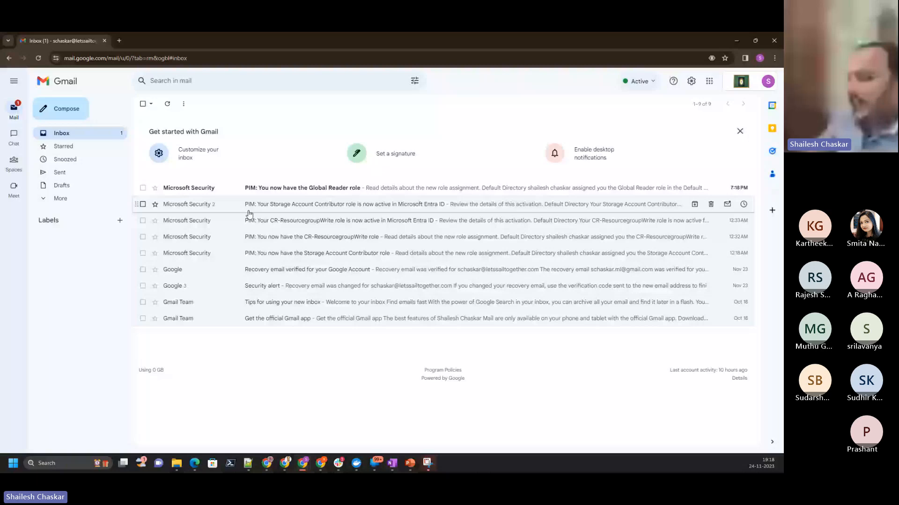
click(253, 188)
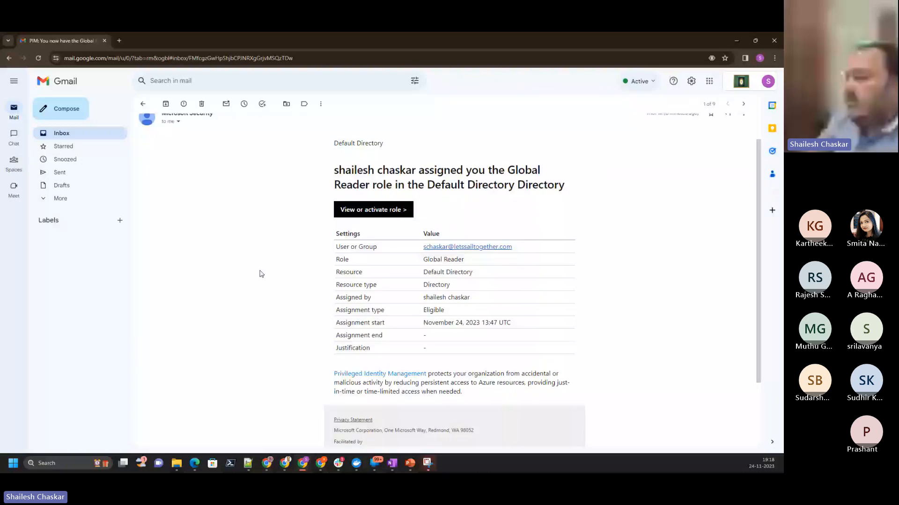
scroll(259, 272, down, 1)
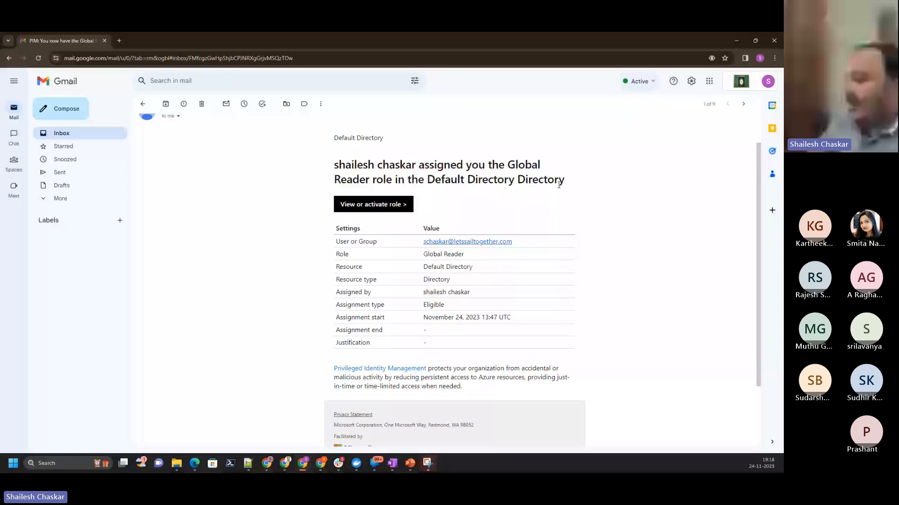
mouse_move(334, 307)
mouse_down()
mouse_move(414, 309)
mouse_move(341, 321)
mouse_up()
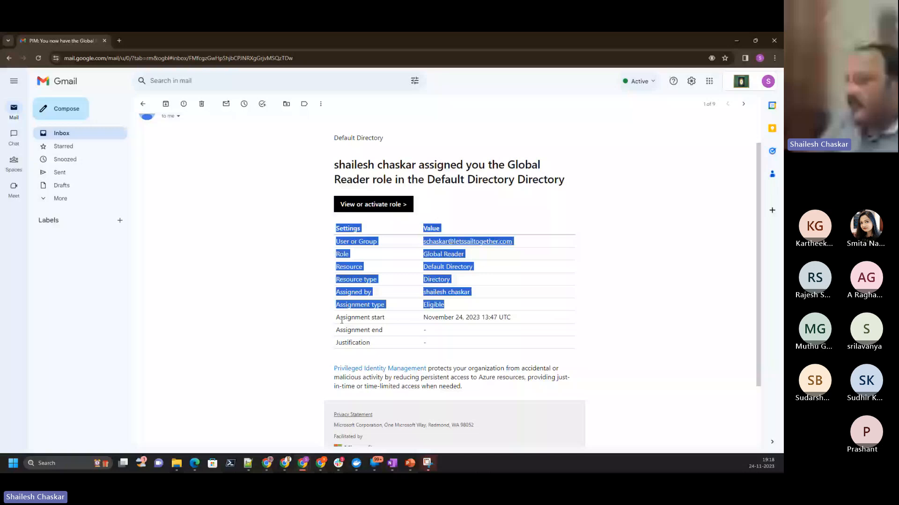
click(340, 319)
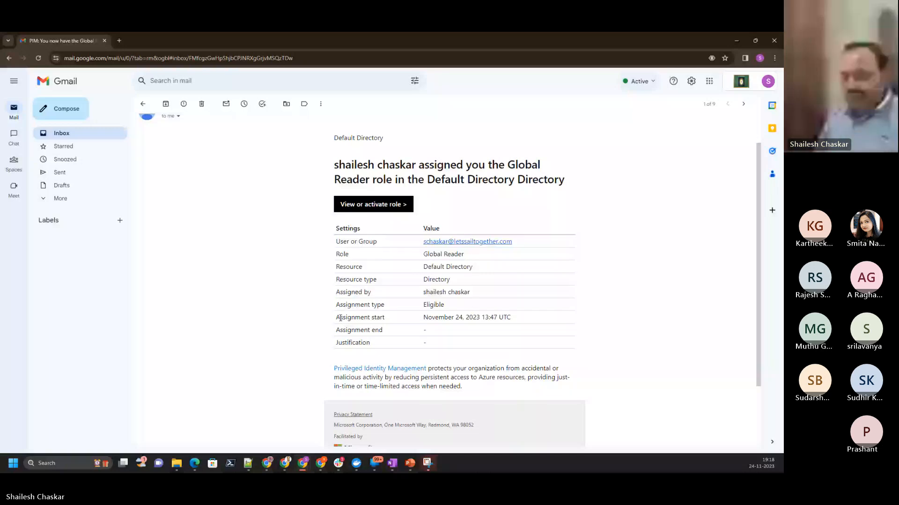
scroll(340, 318, down, 2)
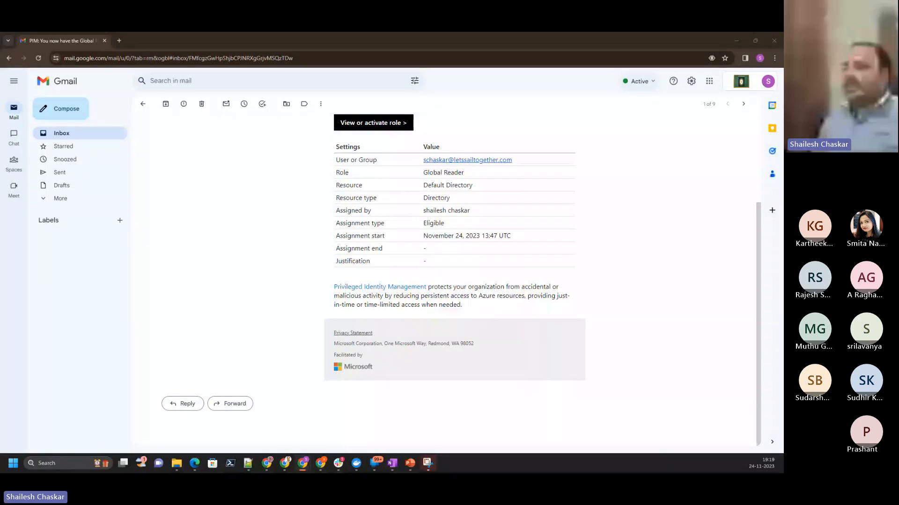
scroll(445, 223, up, 3)
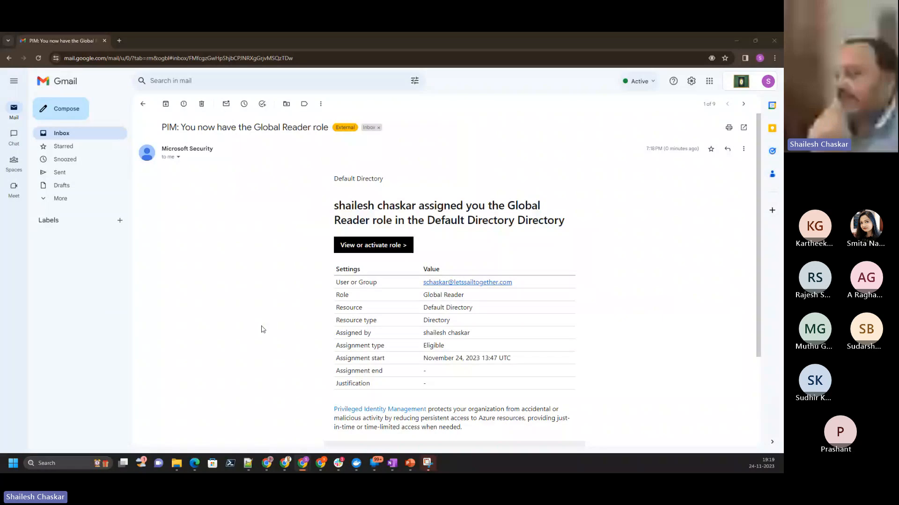
- Follow the e-mail's view or activate role link to the eligible Microsoft Entra roles, and check the account's subscriptions in the portal
click(400, 249)
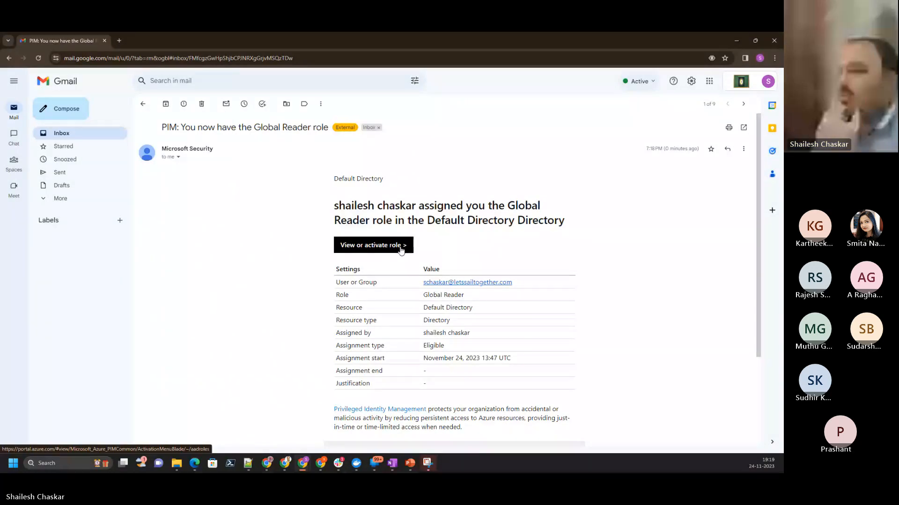
click(401, 248)
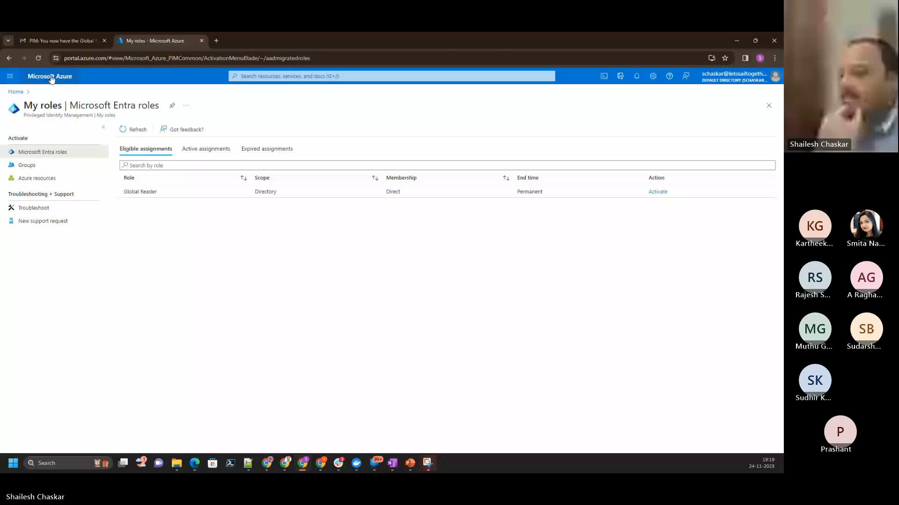
click(51, 78)
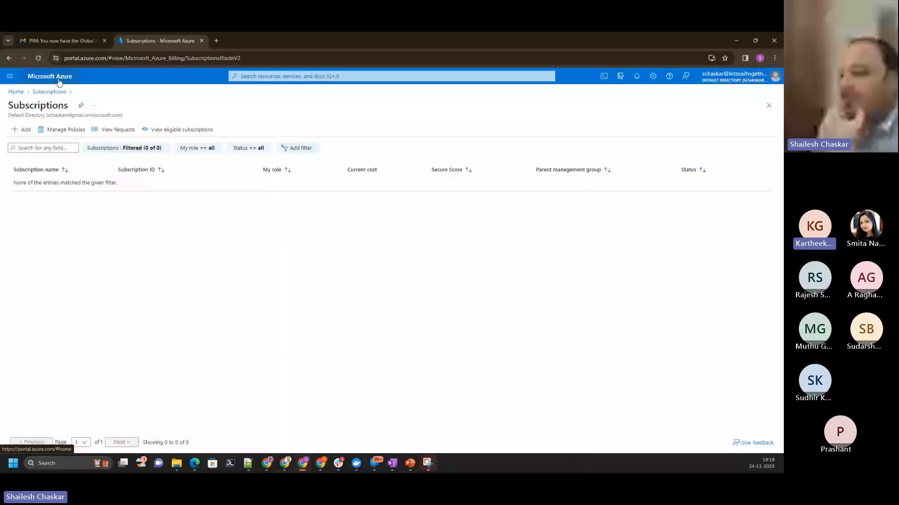
click(410, 463)
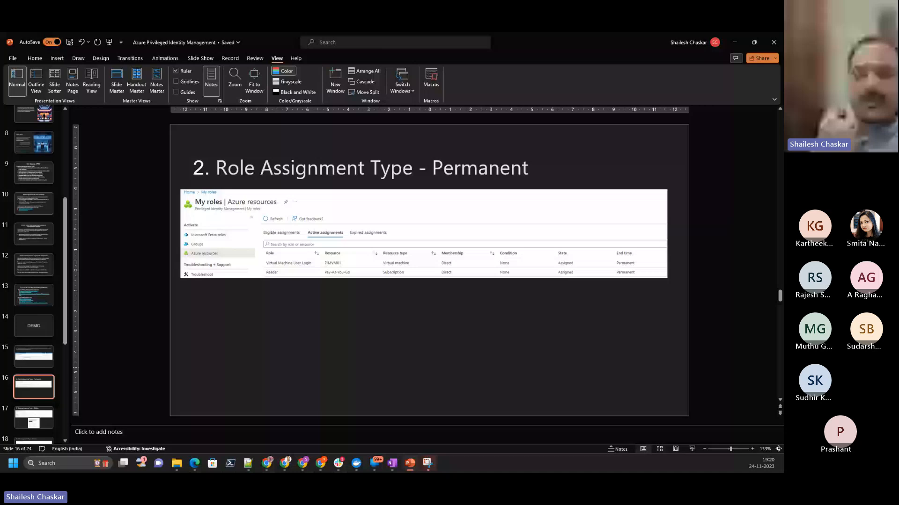
key(alt+Tab)
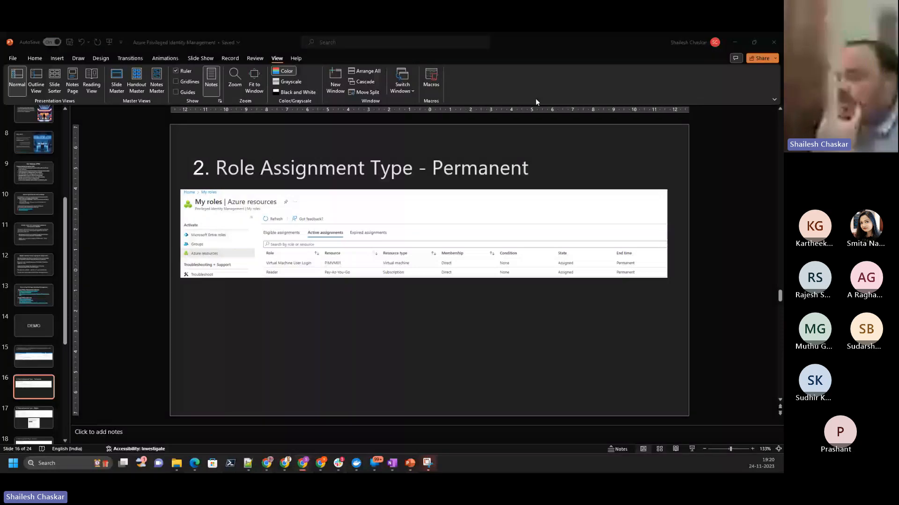
mouse_move(321, 463)
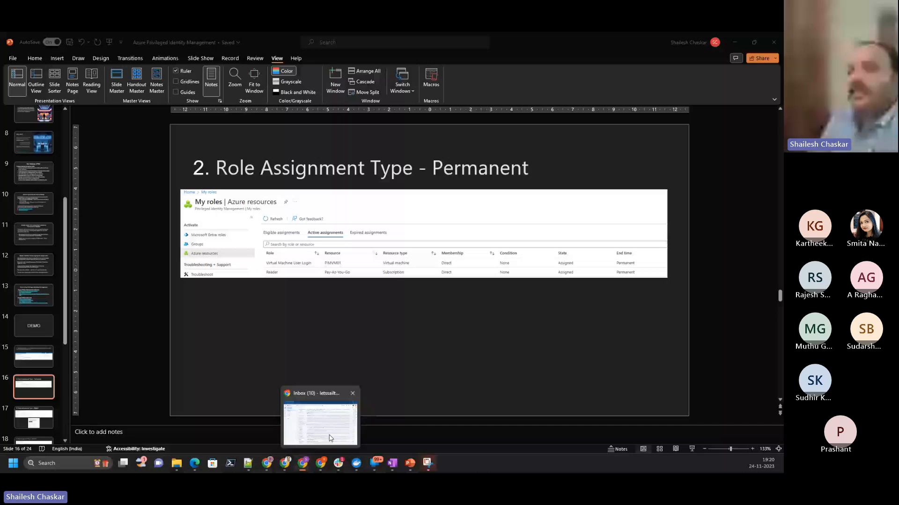
click(330, 439)
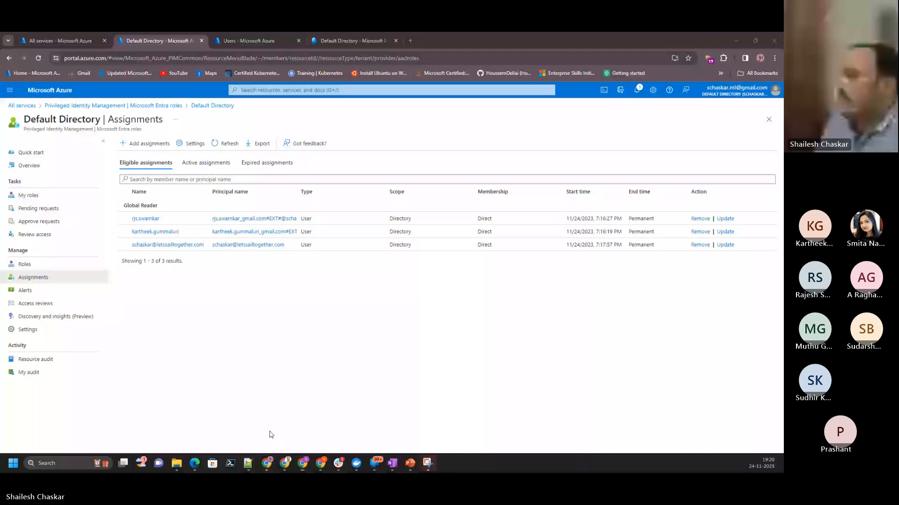
key(alt+Tab)
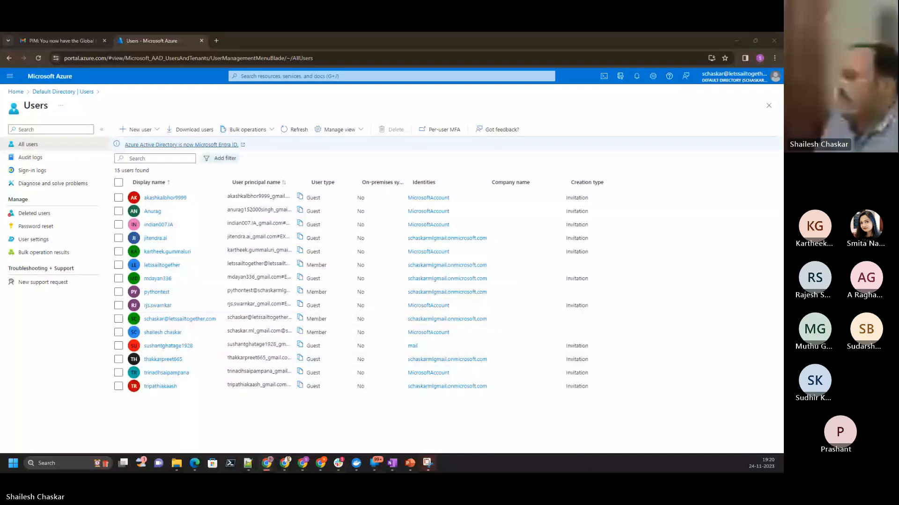
key(alt+Tab)
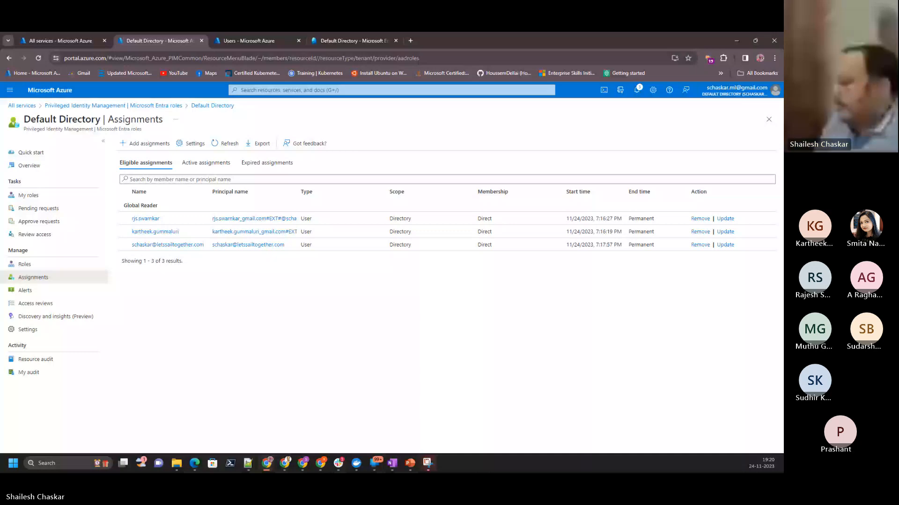
- In the guest account's portal window, search for entra, open Microsoft Entra ID, and view the directory's users before returning to its overview
key(alt+Tab)
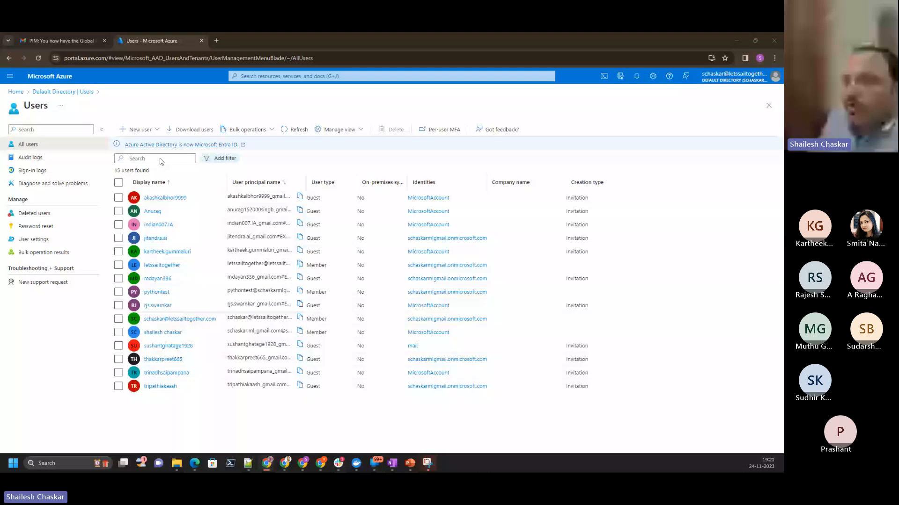
click(47, 77)
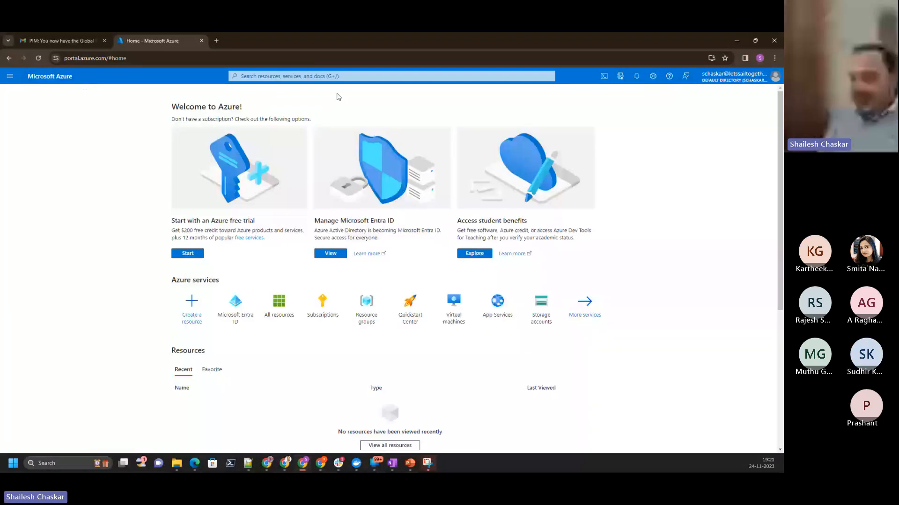
click(335, 76)
text(entra)
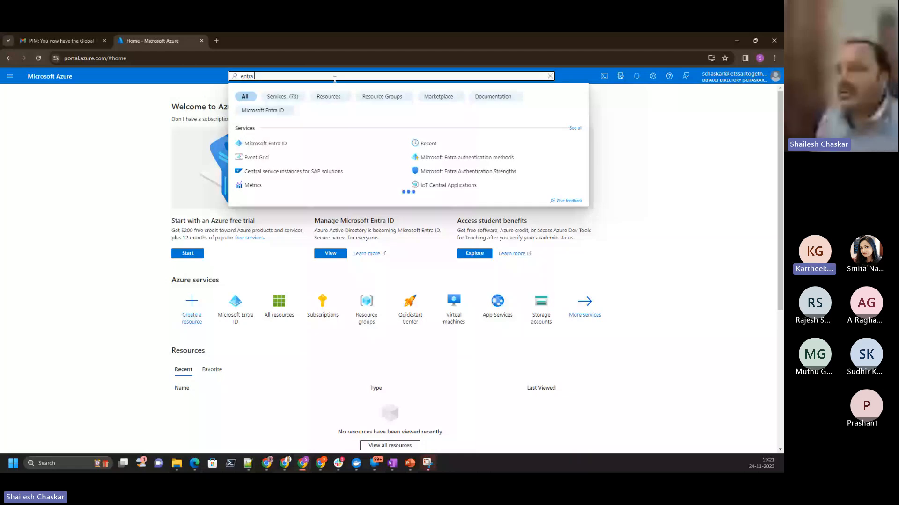
click(279, 145)
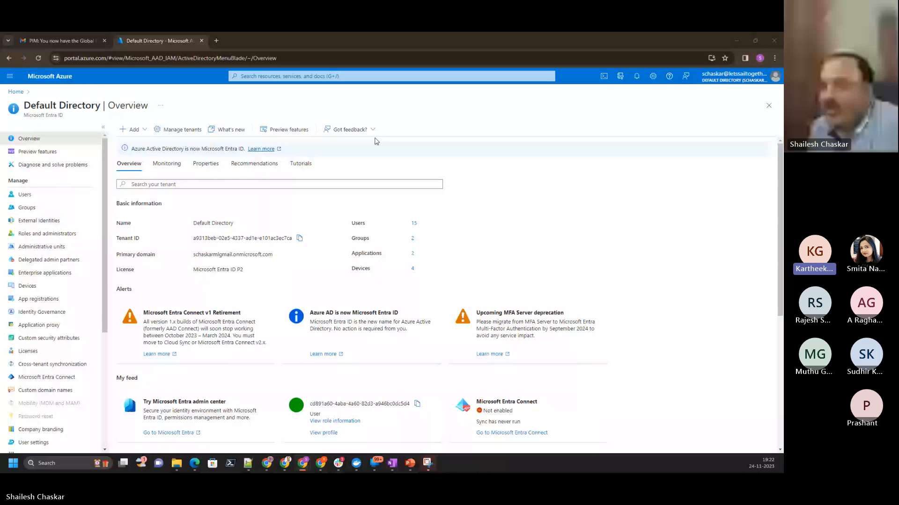
click(24, 194)
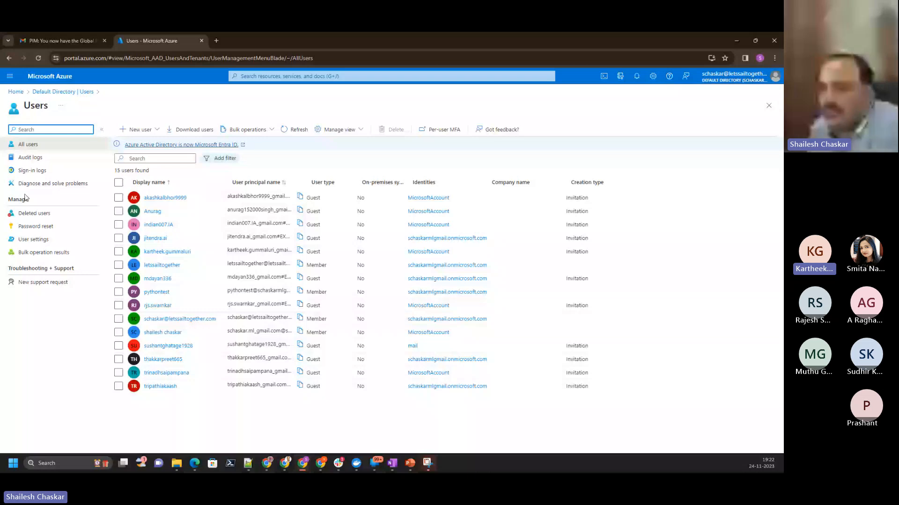
click(81, 91)
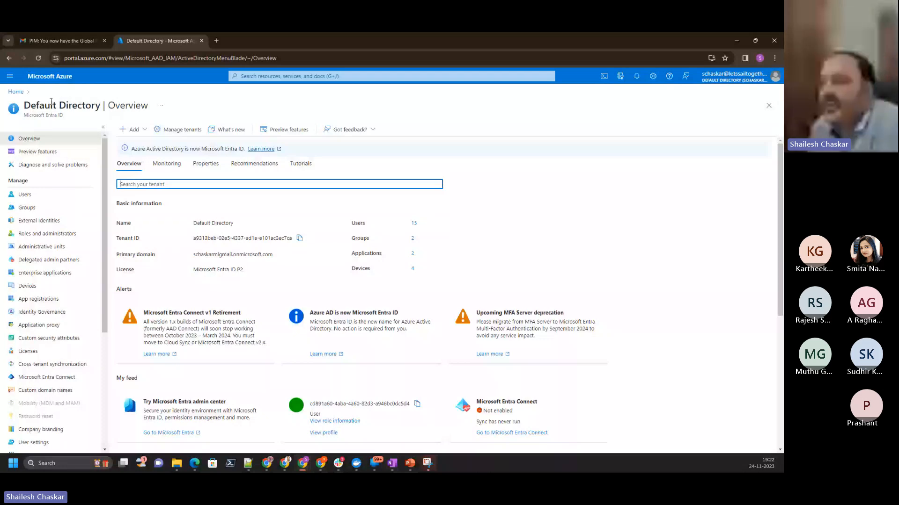
- Switch to the administrator's Pay-As-You-Go Access control (IAM) window and view its role assignments filtered to the Reader role
key(alt+Tab)
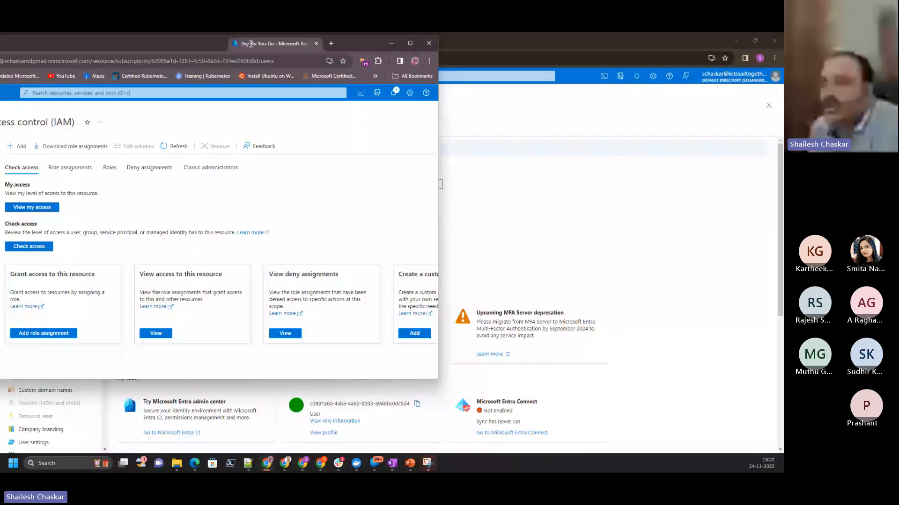
double_click(251, 44)
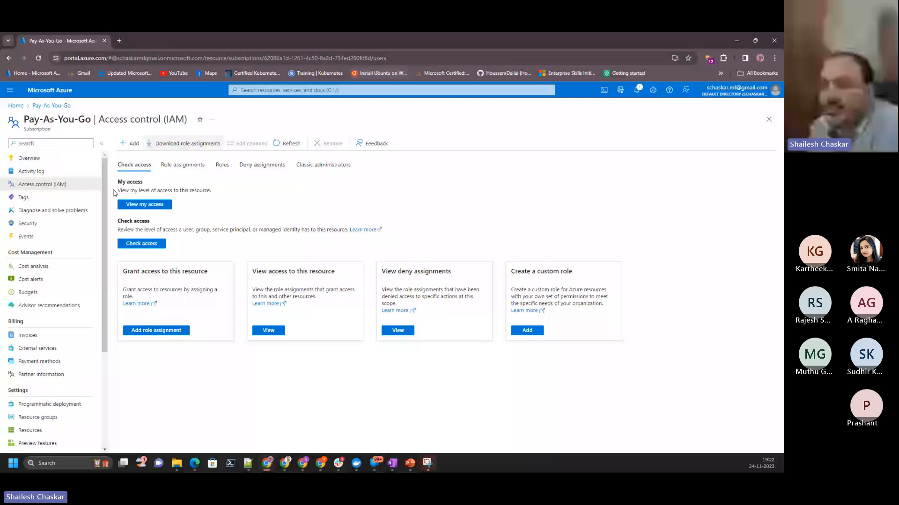
click(183, 165)
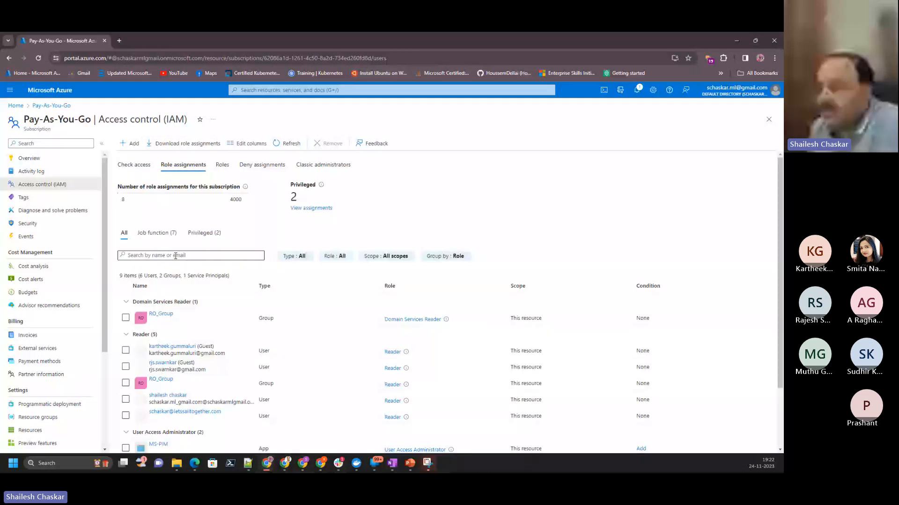
click(344, 256)
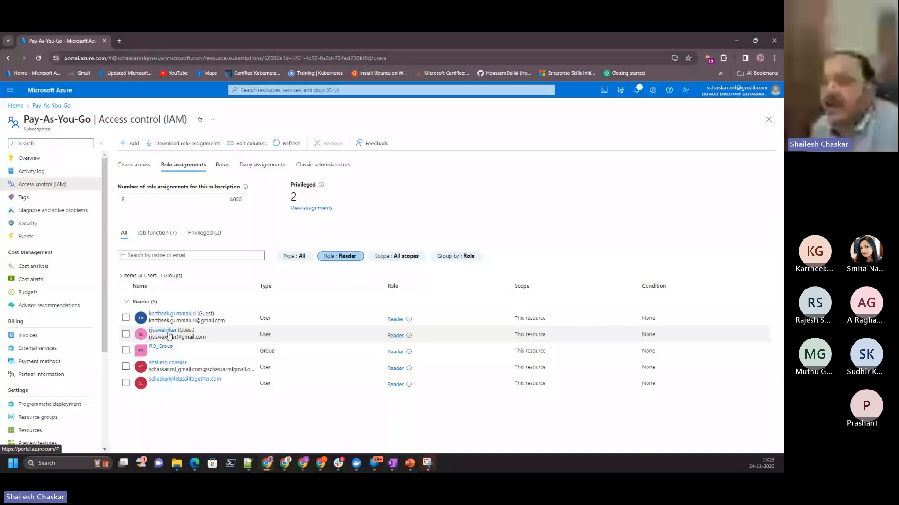
- Return to the guest account's portal window and compare its open Subscriptions page with a freshly loaded subscriptions list
key(alt+Tab)
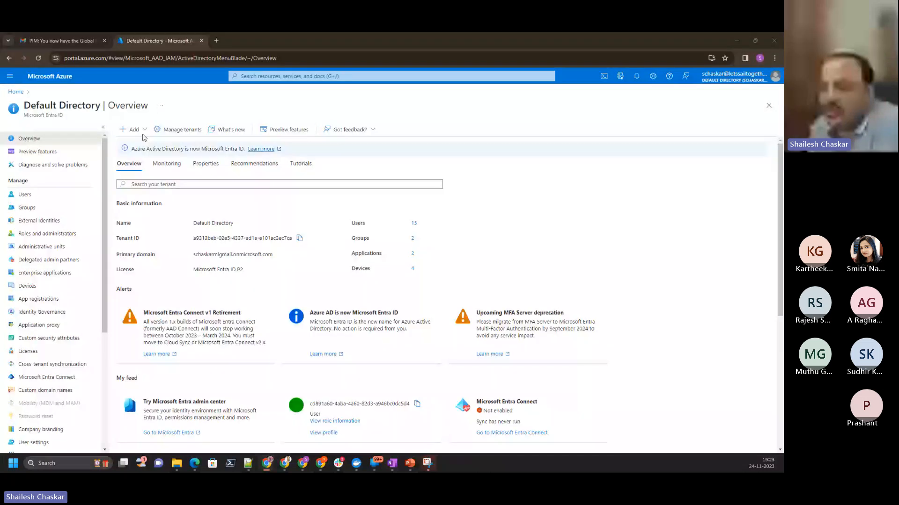
click(15, 92)
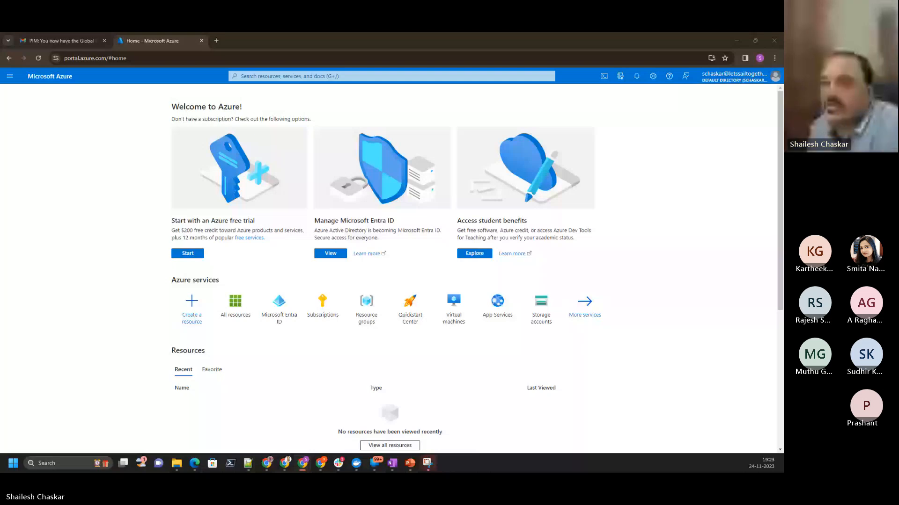
drag(172, 34, 173, 42)
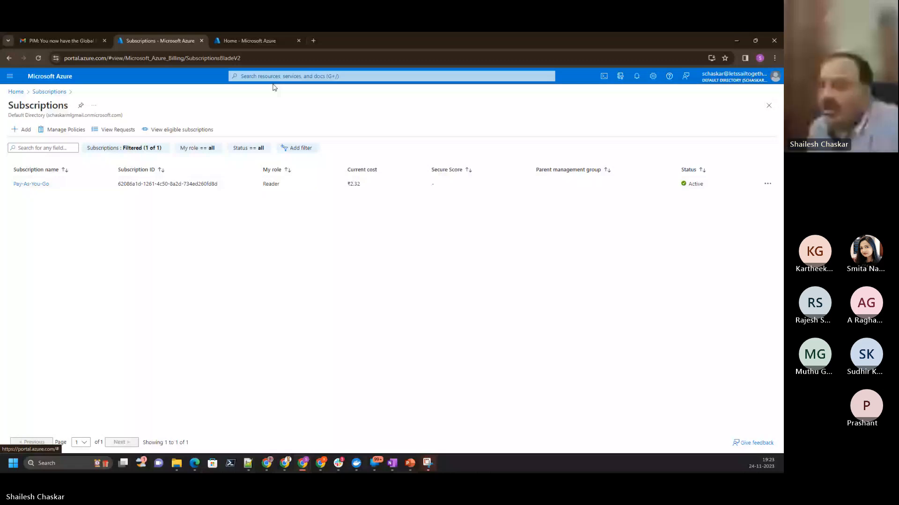
key(ctrl+Tab)
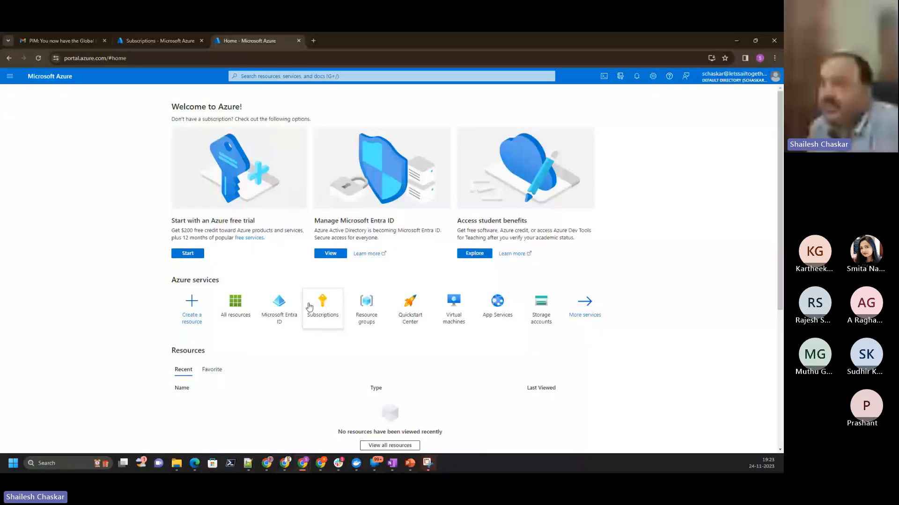
click(310, 305)
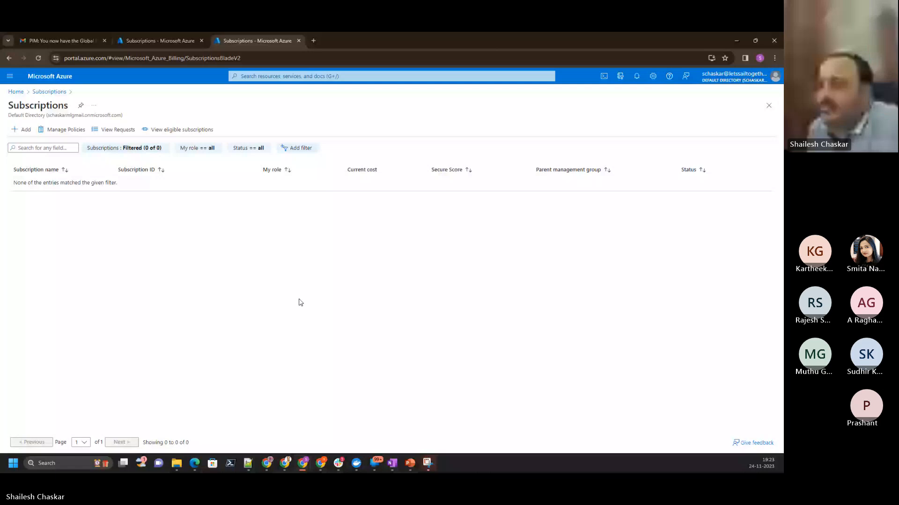
- Close the extra empty Subscriptions page and open the Azure portal home in a separate browser tab
click(299, 41)
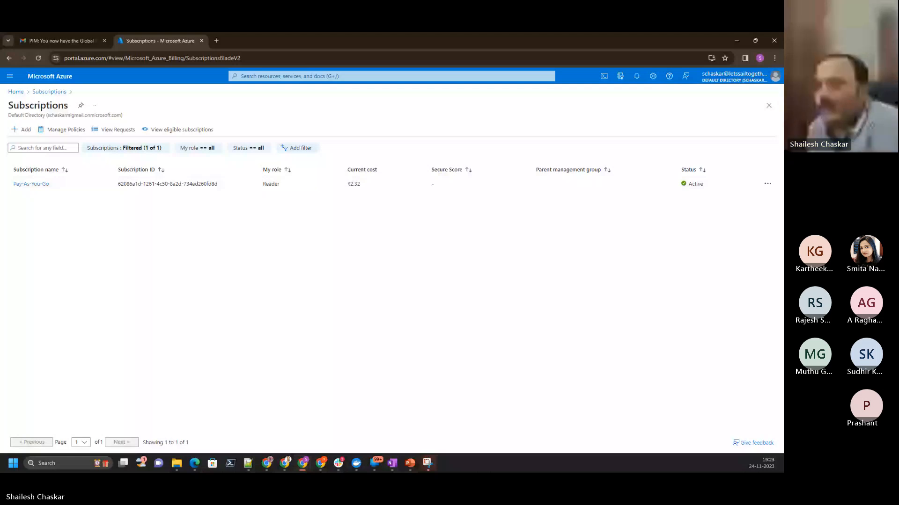
right_click(50, 78)
click(70, 86)
click(232, 41)
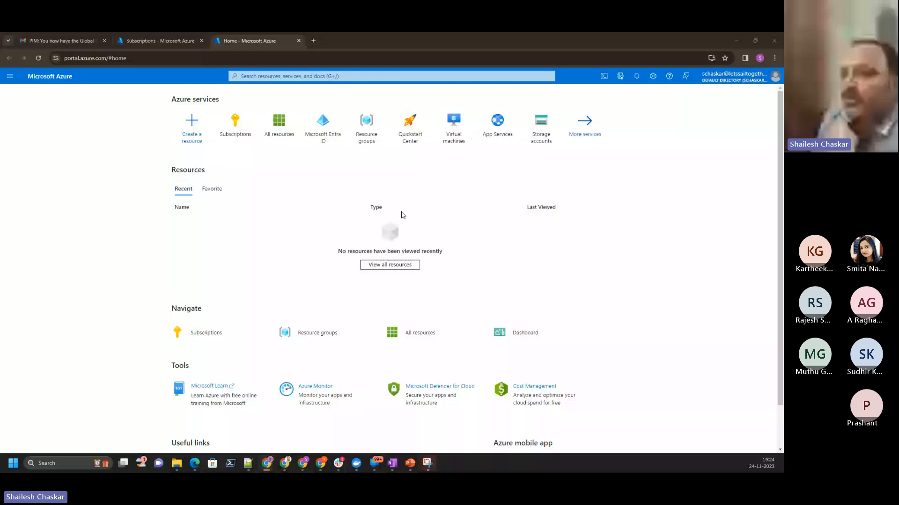
- From the remaining Subscriptions page, go to the Identity category of all services and open Microsoft Entra Privileged Identity Management
click(157, 41)
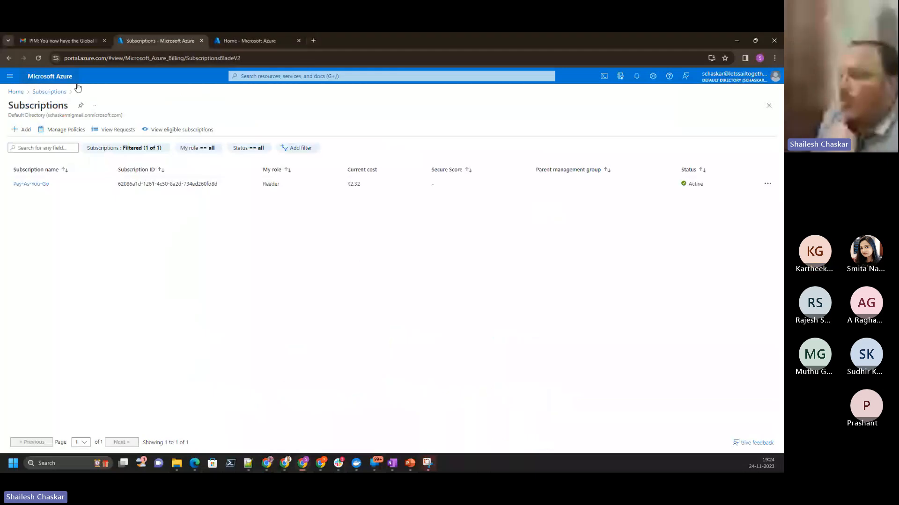
click(78, 86)
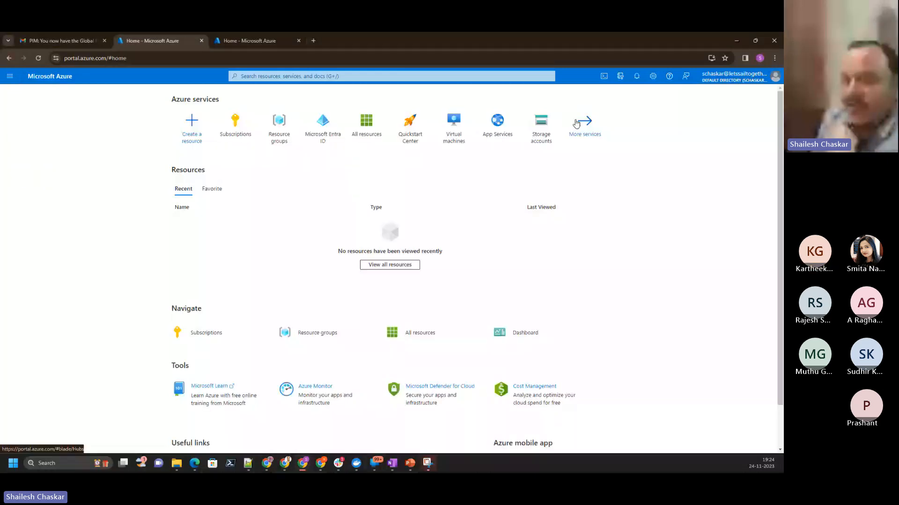
click(576, 124)
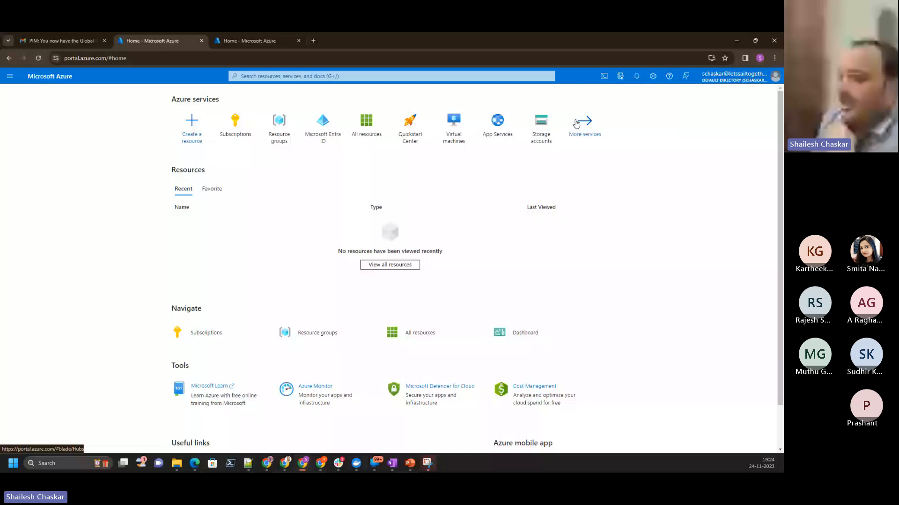
click(22, 290)
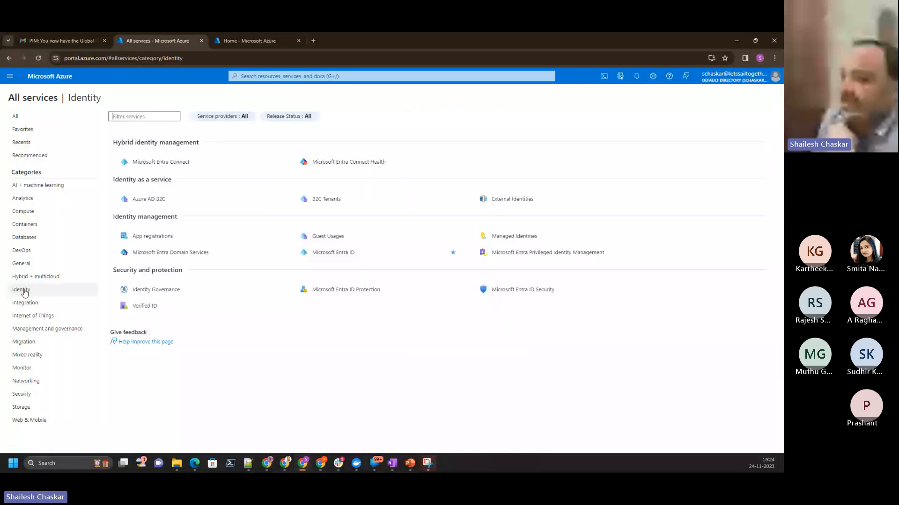
click(520, 257)
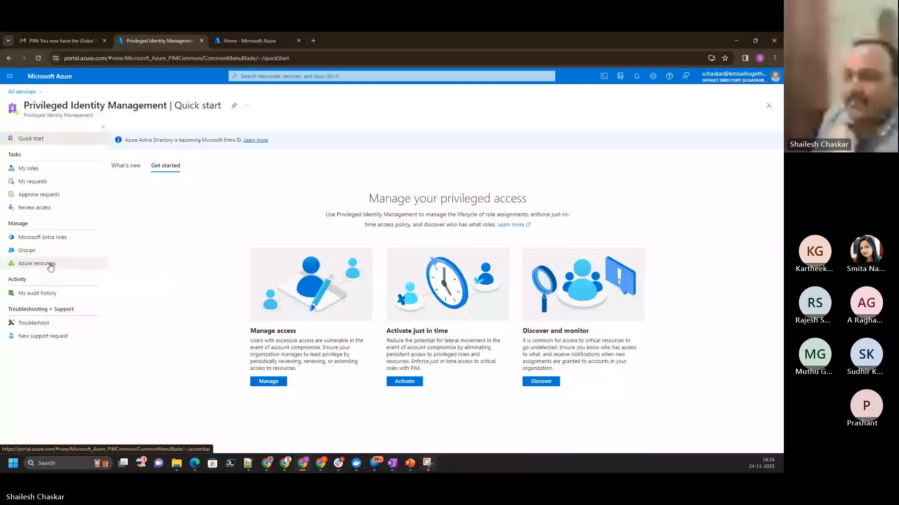
- View the guest account's own eligible and active role assignments for Microsoft Entra roles and Azure resources
click(29, 168)
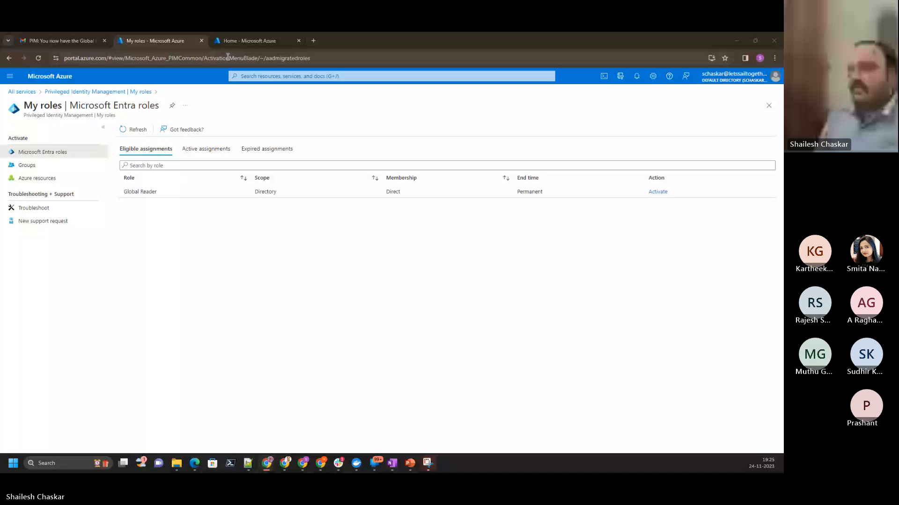
click(210, 150)
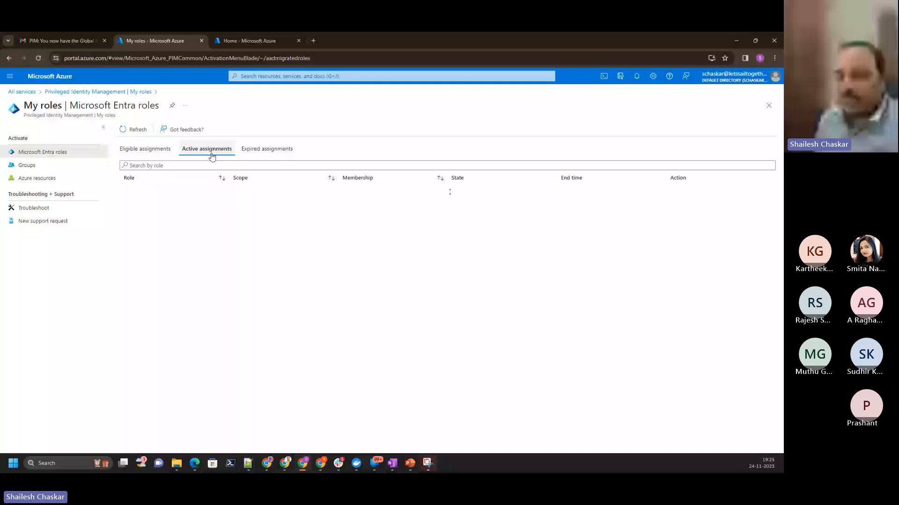
click(145, 149)
click(310, 58)
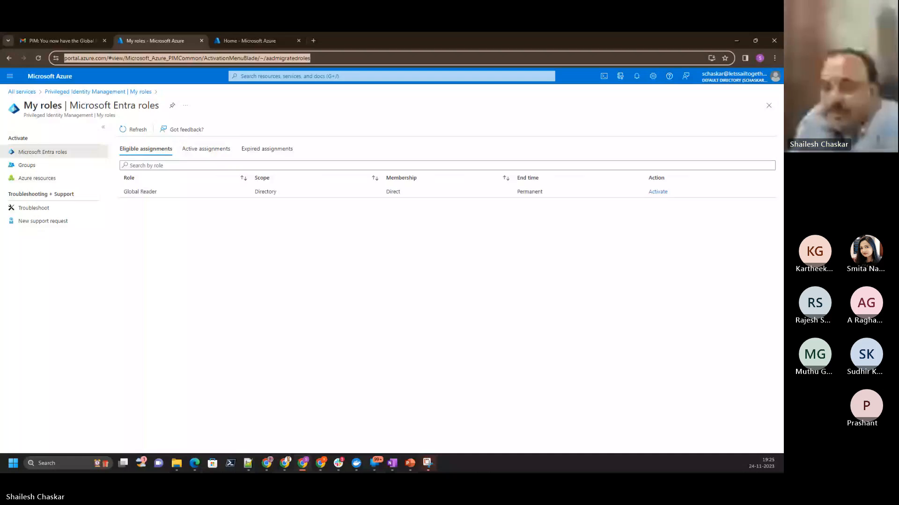
key(alt+Tab)
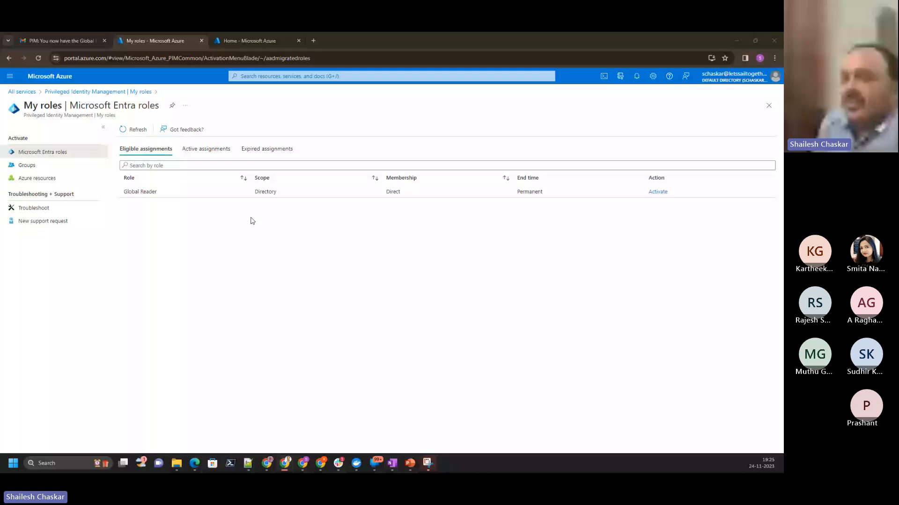
click(214, 151)
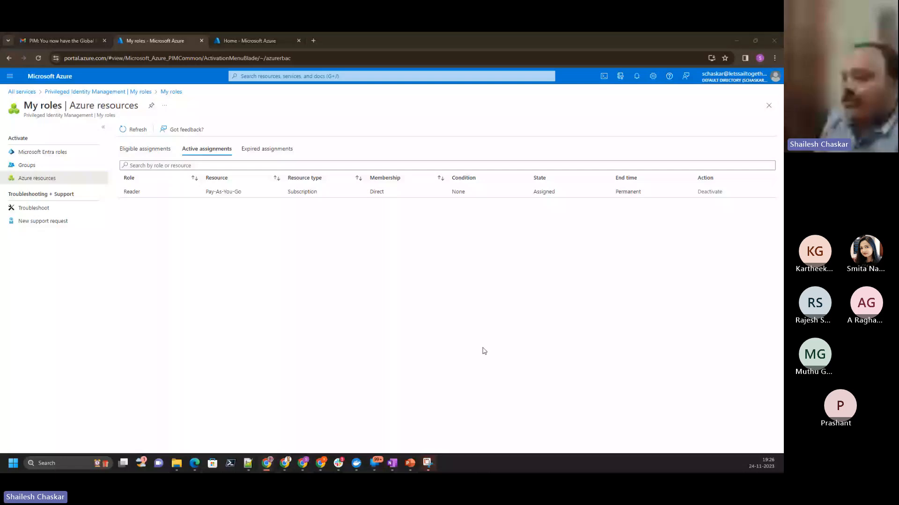
- Switch to the PowerPoint deck, view slides 16 and 17 on permanent and eligible role assignment types, and minimize it
key(alt+Tab)
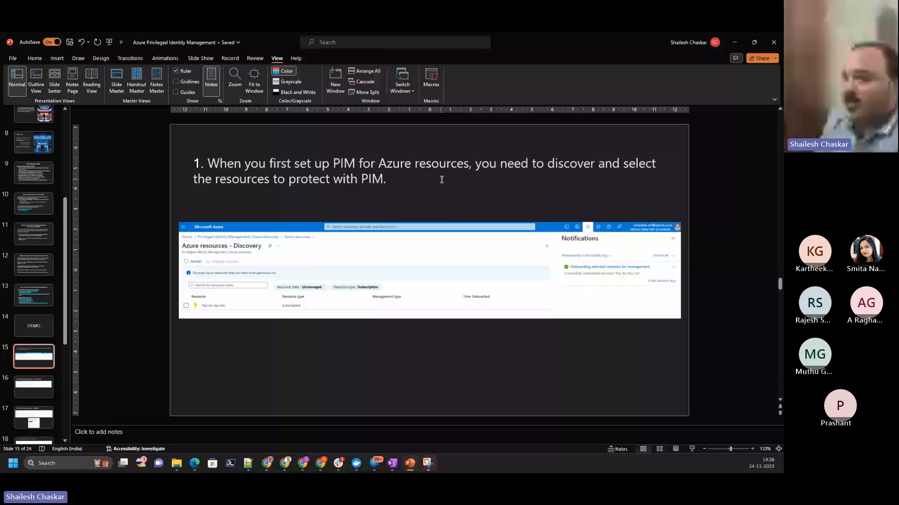
click(32, 388)
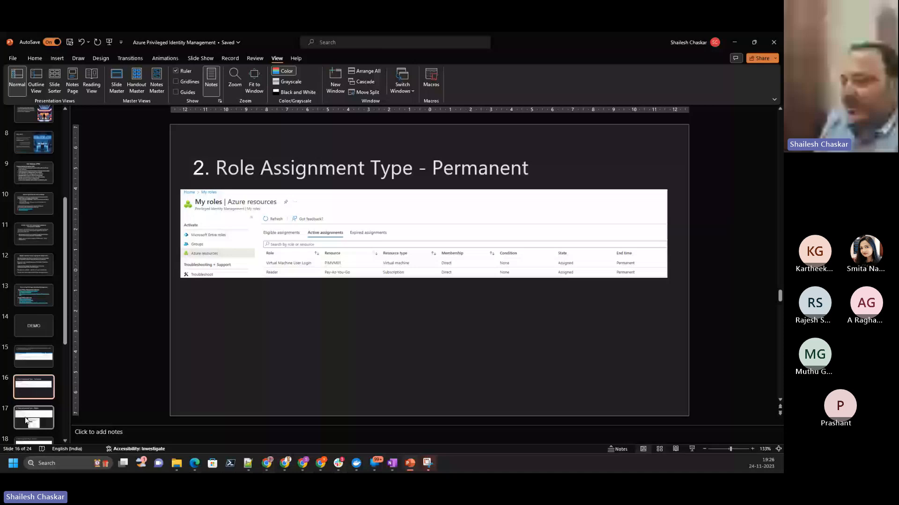
click(27, 421)
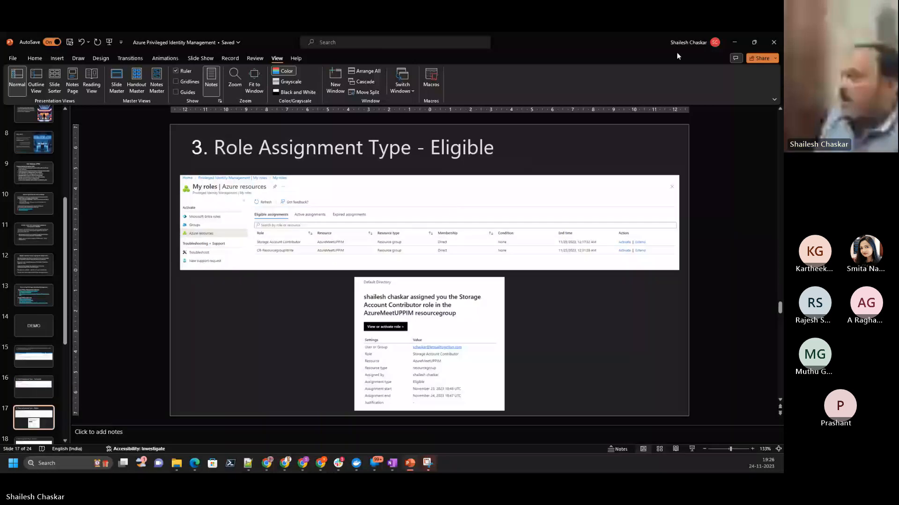
click(734, 41)
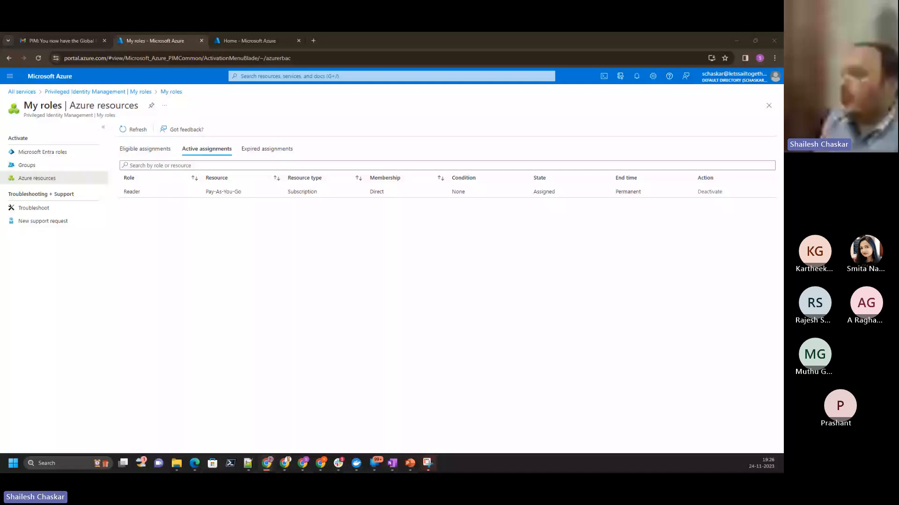
- Switch to the administrator's portal window and open the Azure resources managed in Microsoft Entra Privileged Identity Management
key(alt+Tab)
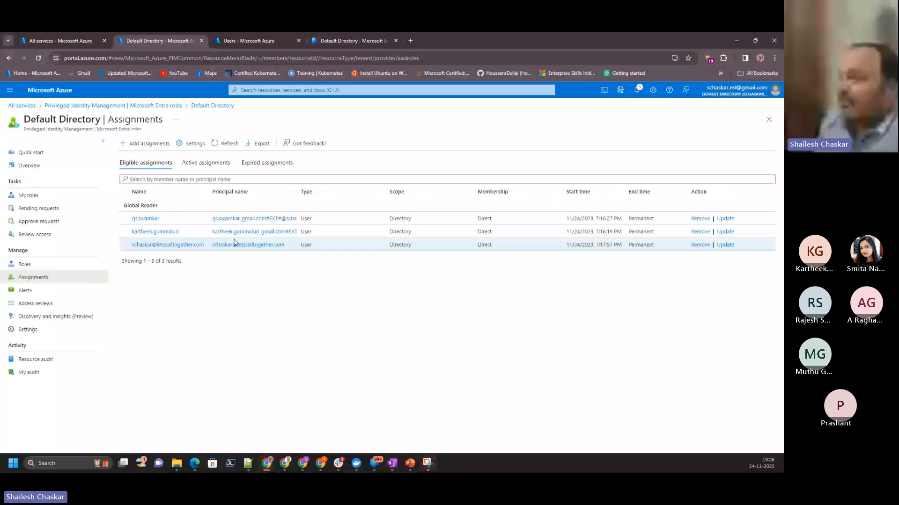
click(64, 93)
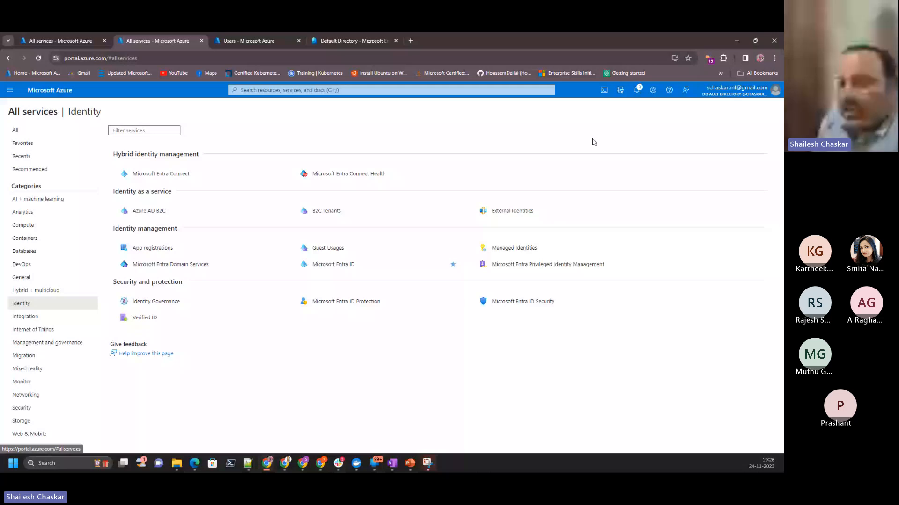
click(547, 265)
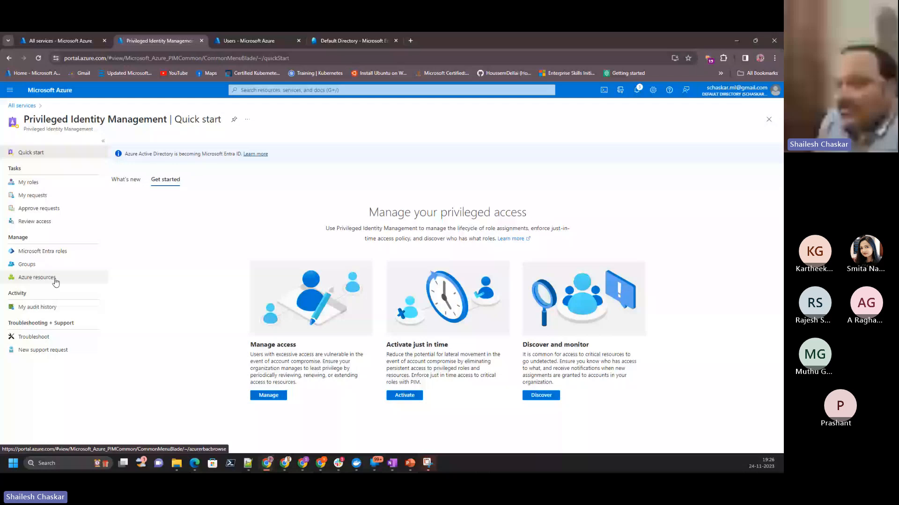
click(56, 279)
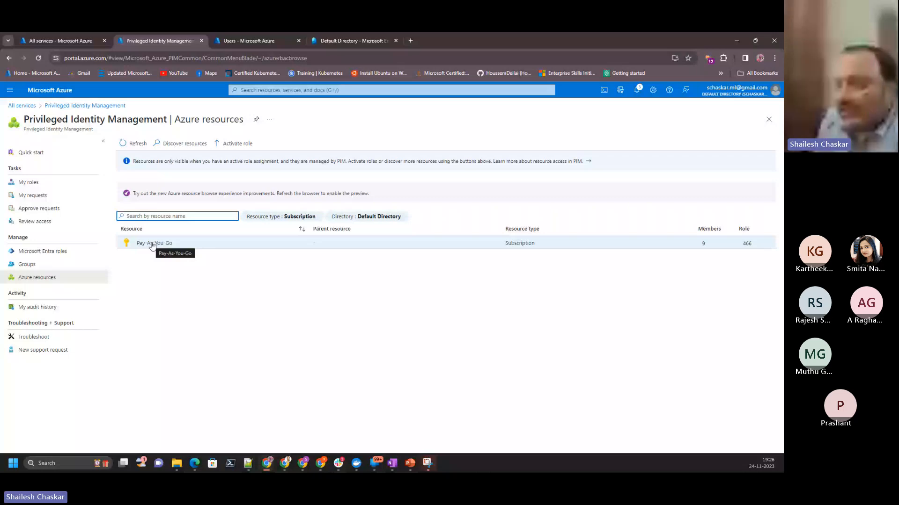
- Add the Resource group and Resource types to the resource type filter, and open the assignments of the AzureMeetUPPIM resource group
click(299, 216)
click(291, 241)
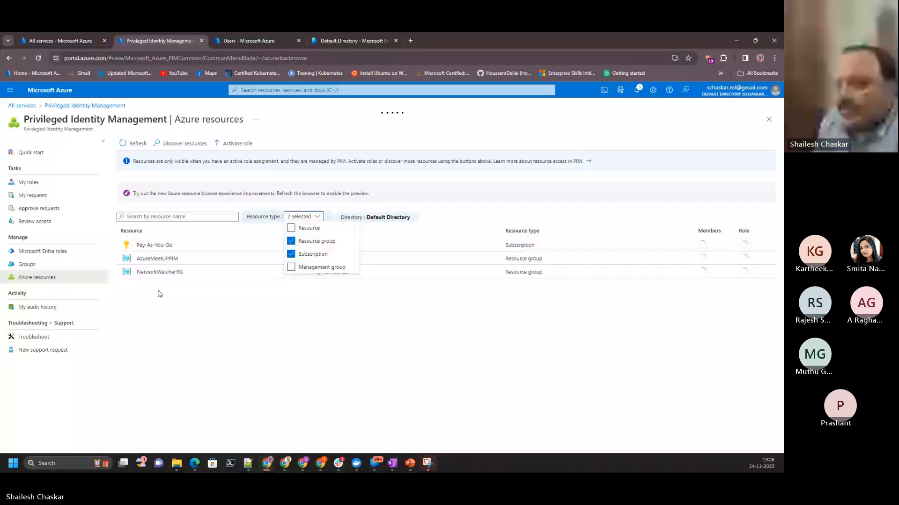
click(291, 228)
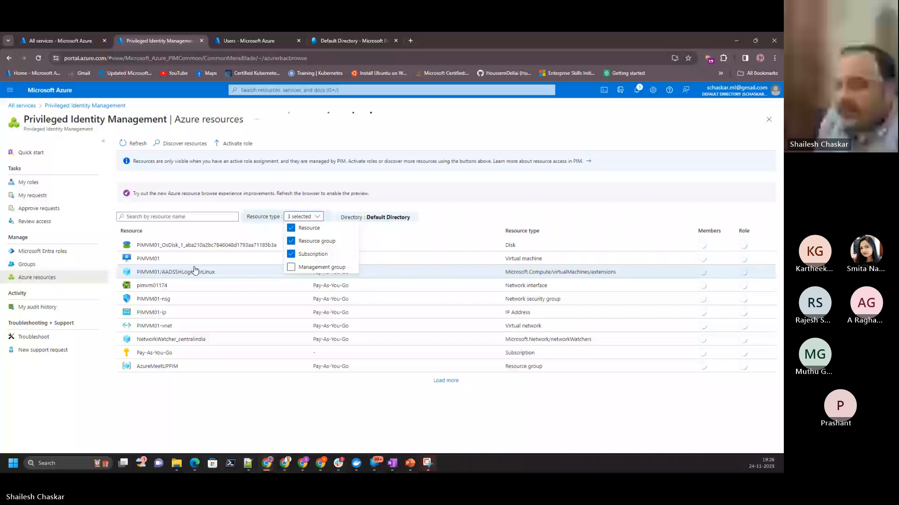
click(176, 369)
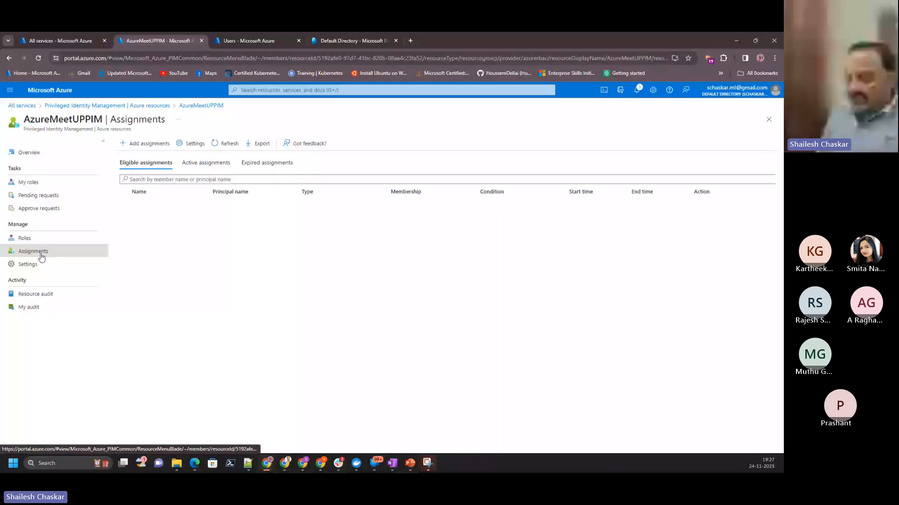
- Start a new assignment on the AzureMeetUPPIM resource group with the Virtual Machine User Login role
click(145, 144)
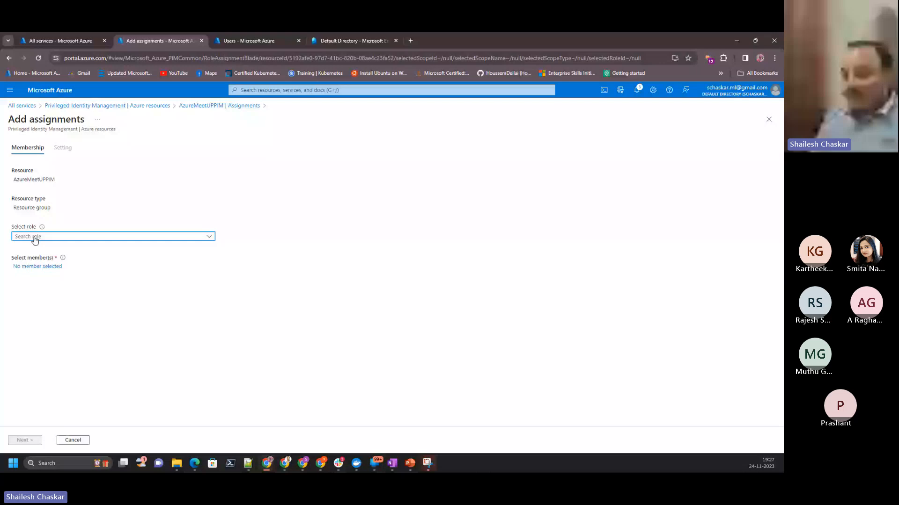
click(35, 238)
text(v)
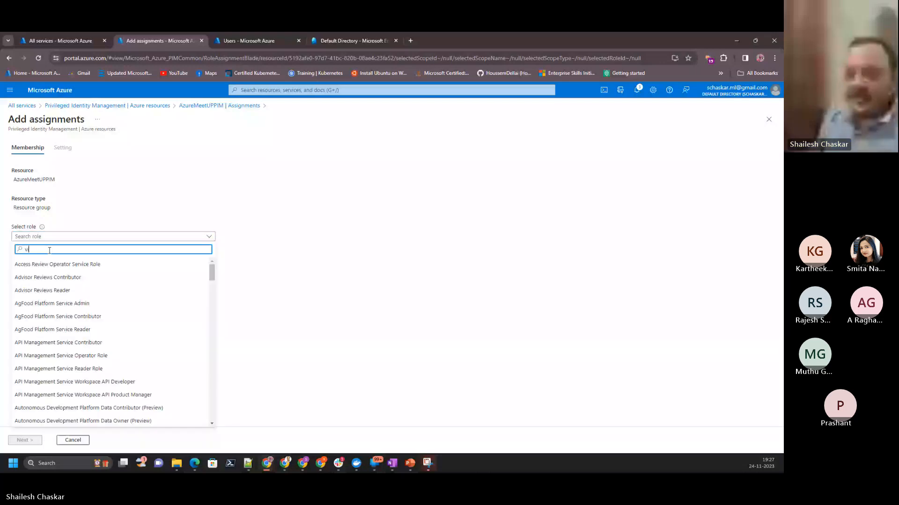
text(irtual machi)
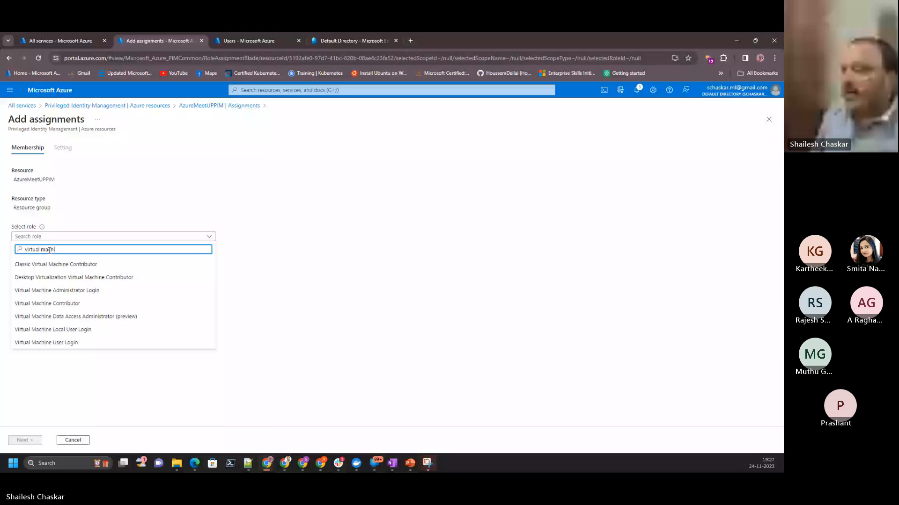
click(46, 343)
- Select the two Gmail guest users who hold eligible Global Reader roles as the assignment's members
click(37, 266)
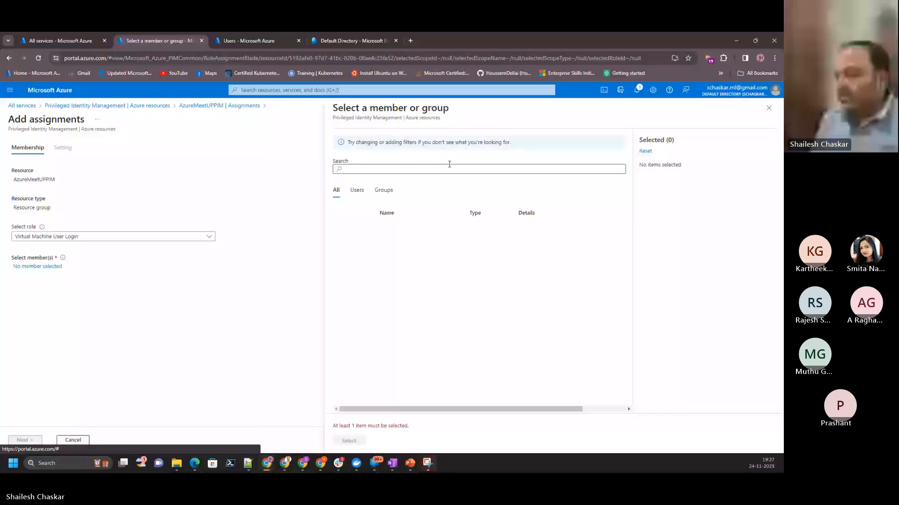
click(430, 168)
text(raje)
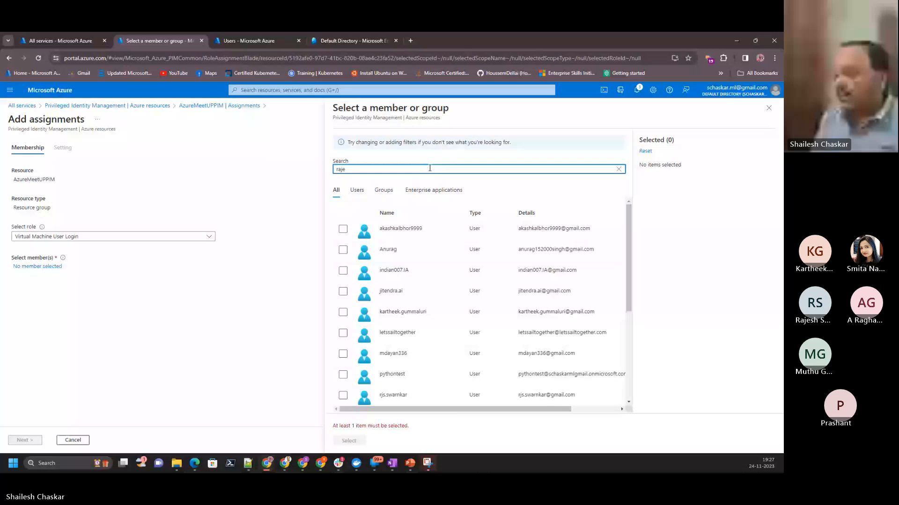
key(BackSpace)
key(BackSpace)
key(BackSpace)
key(BackSpace)
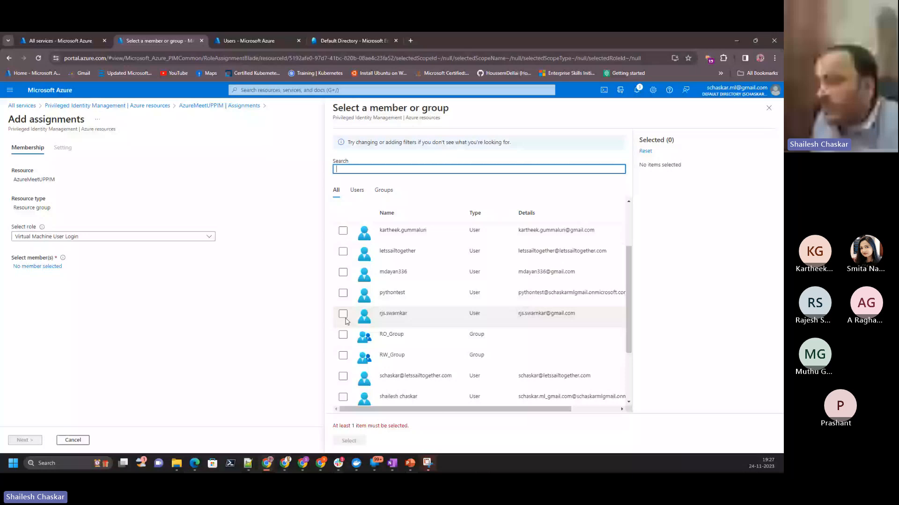
click(343, 314)
click(343, 230)
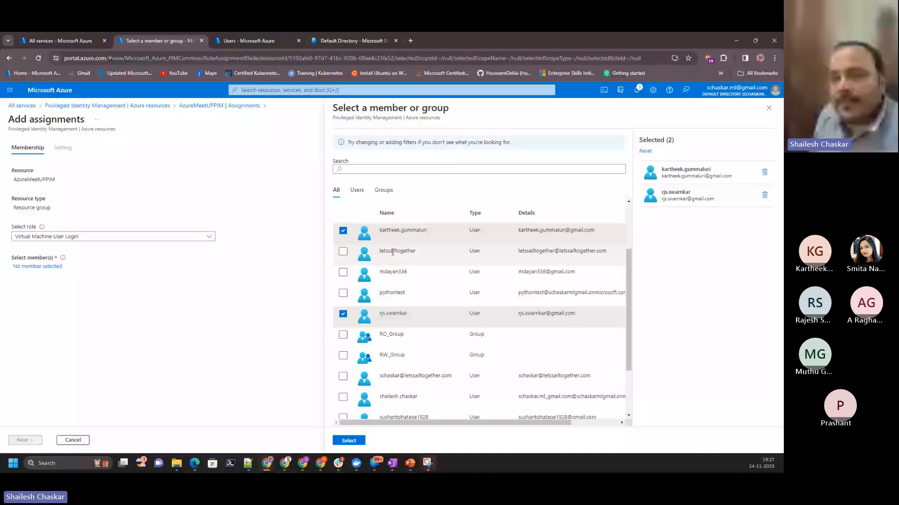
click(349, 441)
- Set the end date of the eligible assignment to 11/25/2023 and assign the role
click(25, 440)
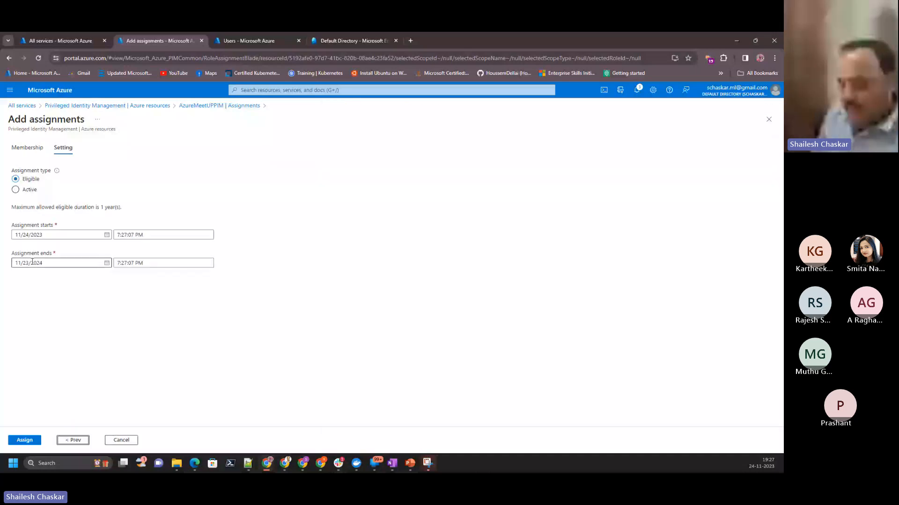
click(50, 263)
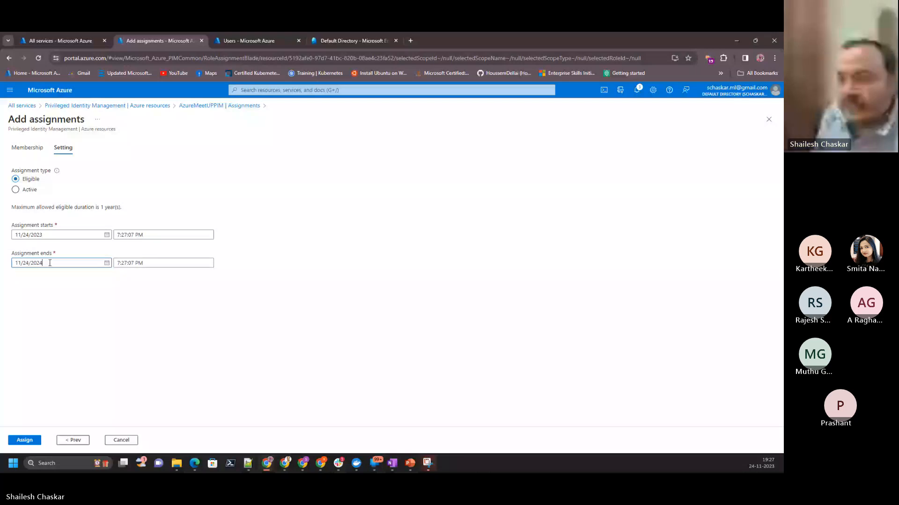
key(BackSpace)
text(3)
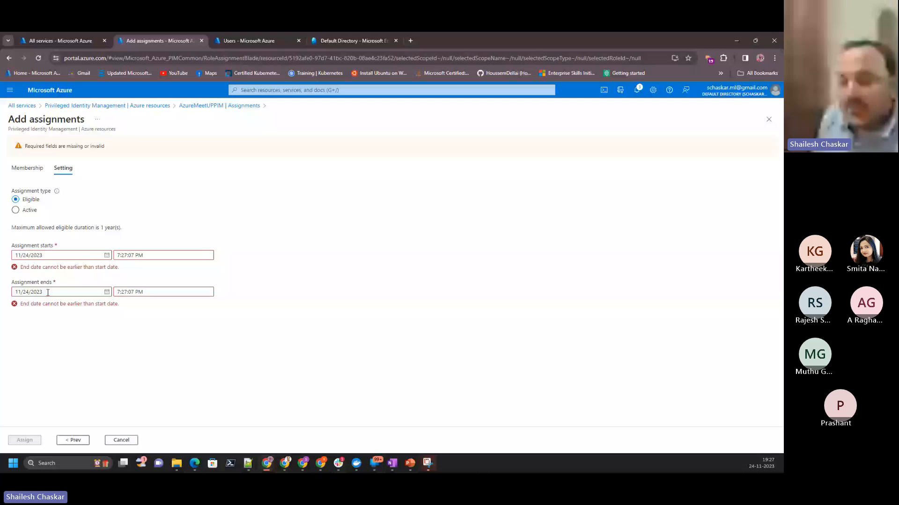
key(Left)
key(Left)
key(Left)
key(Left)
key(Left)
key(BackSpace)
text(5)
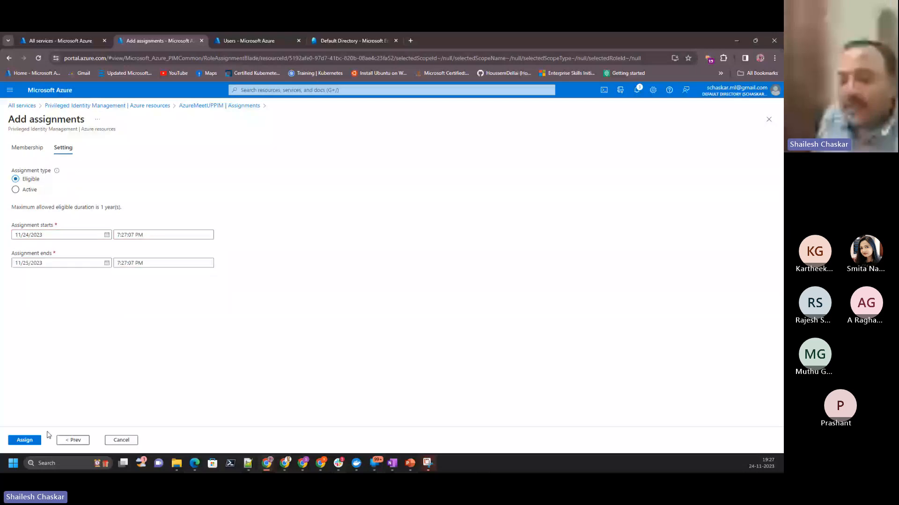
click(33, 440)
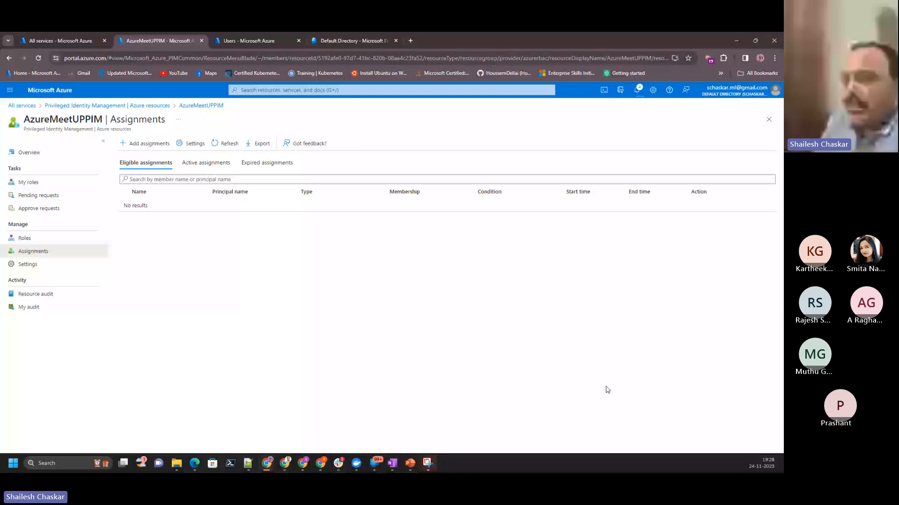
- Switch to the guest account's Gmail inbox, open the Storage Account Contributor role email and highlight the assigned role
key(alt+Tab)
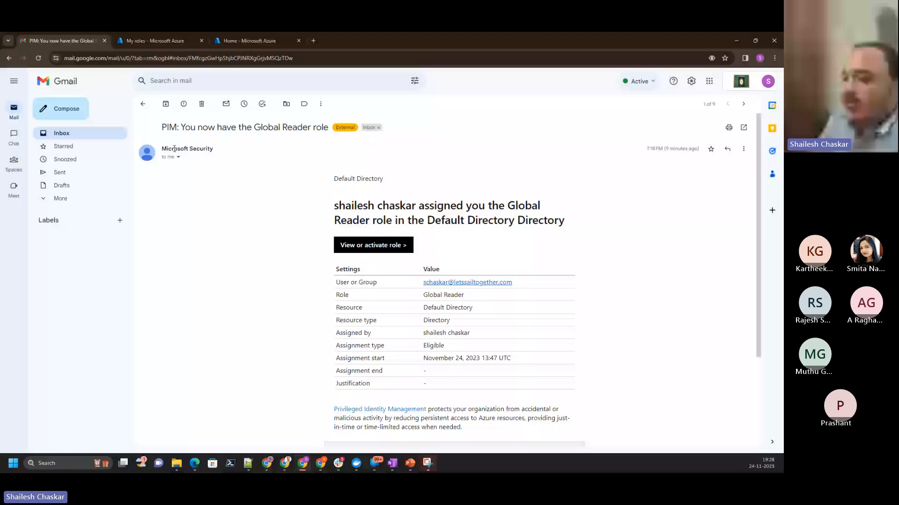
click(143, 103)
click(512, 211)
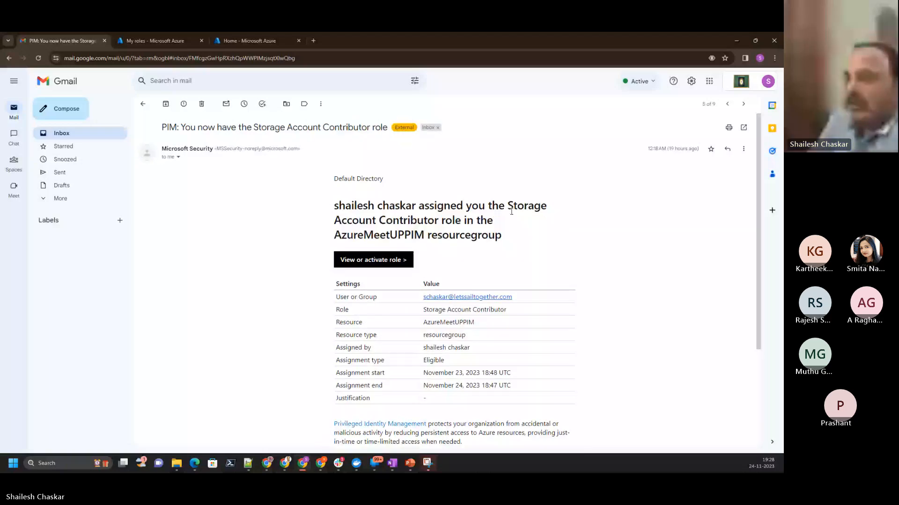
drag(510, 210, 493, 221)
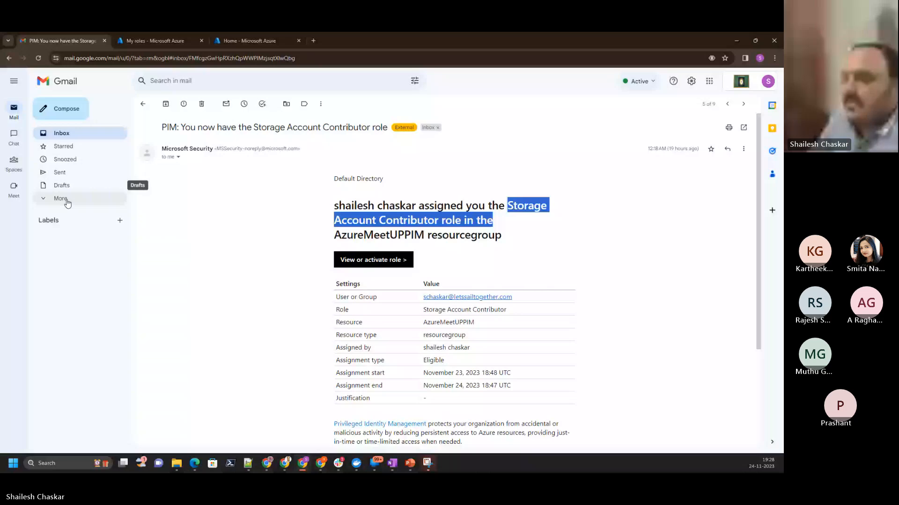
- Check the guest account's Azure portal home page and its active Azure resource role assignments
click(236, 42)
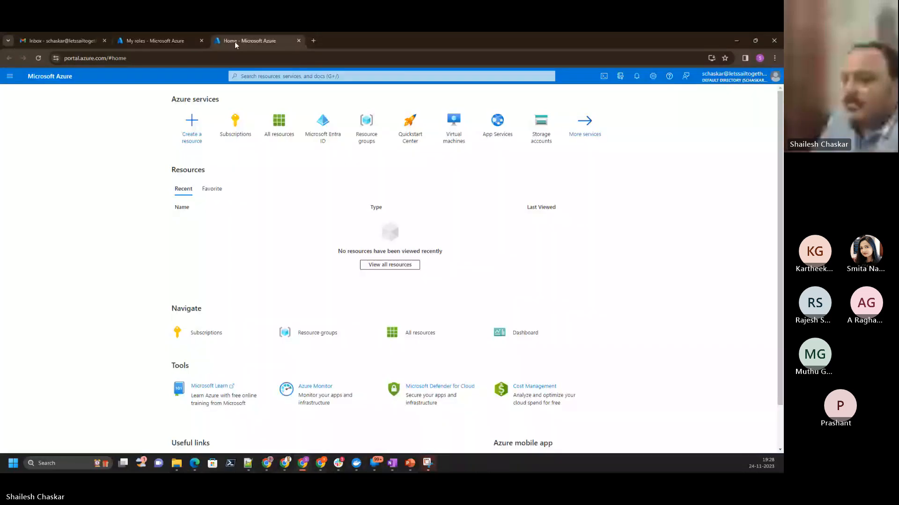
click(151, 41)
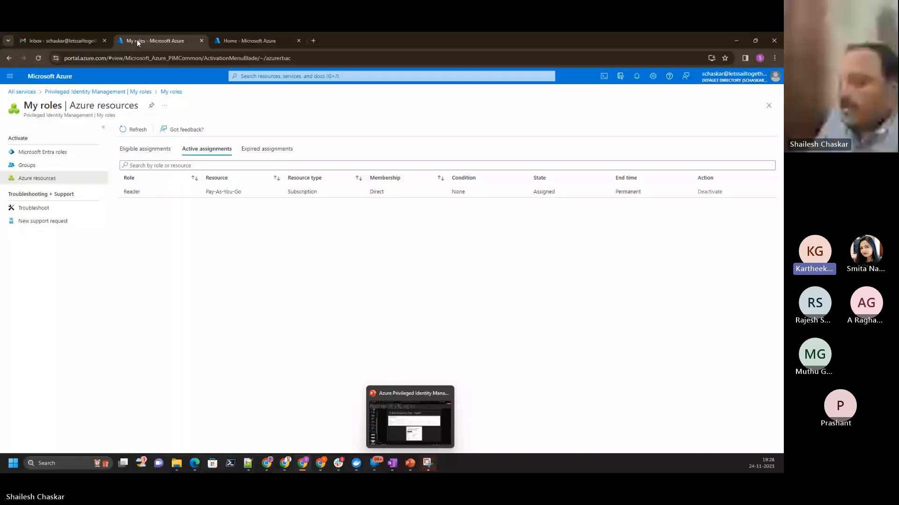
mouse_move(267, 463)
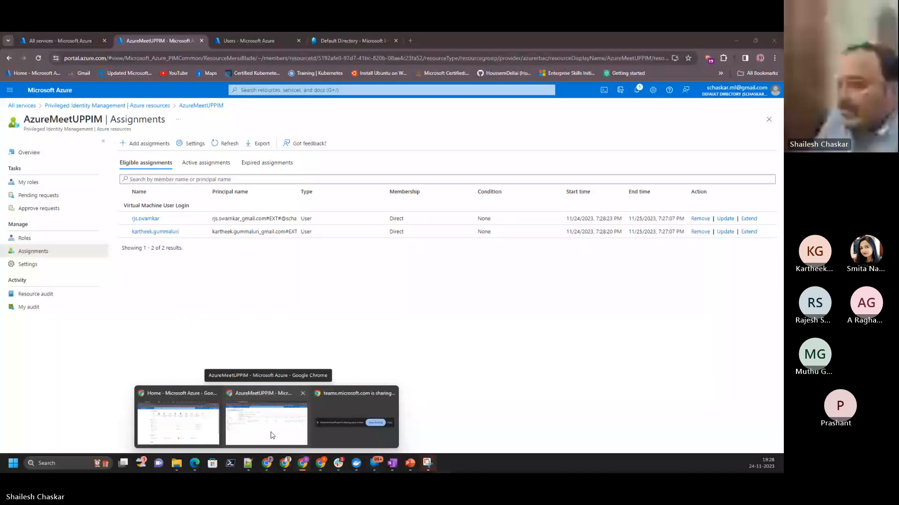
- Switch to the PowerPoint presentation and review the slides on the Eligible and Activate role assignment types
mouse_move(409, 466)
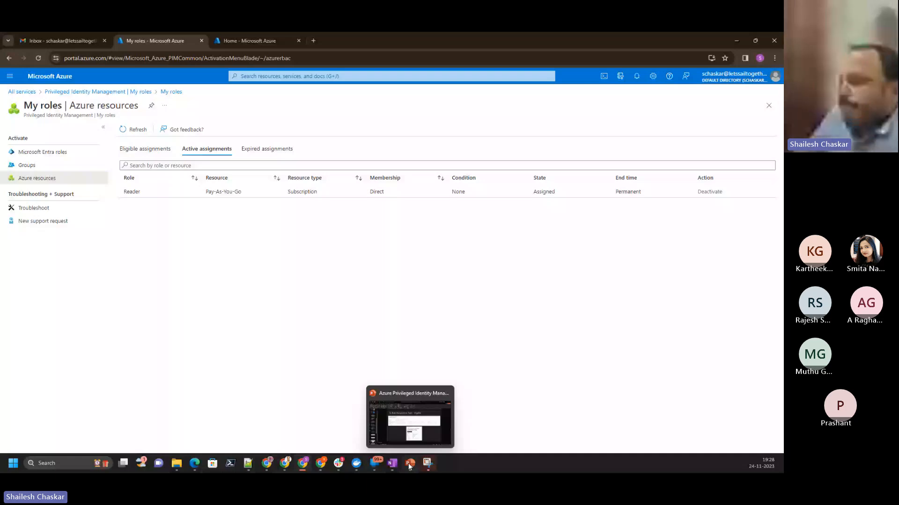
click(410, 417)
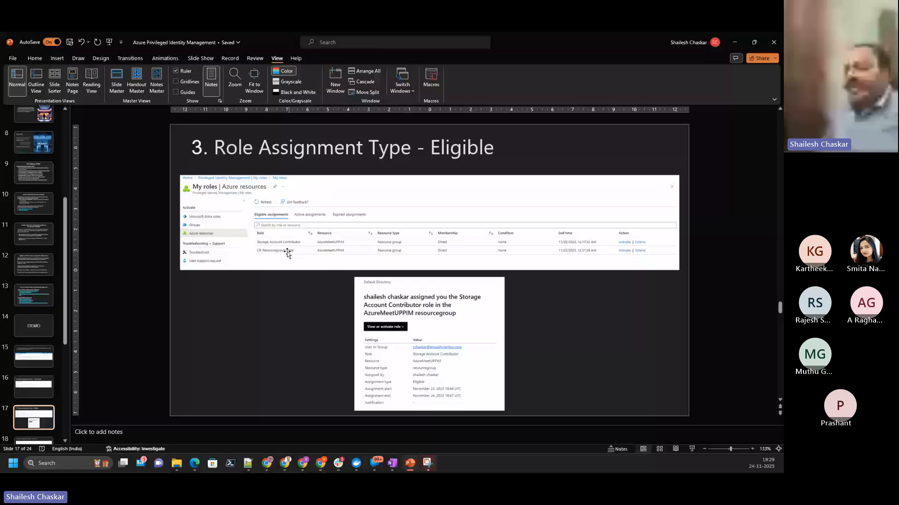
scroll(624, 301, down, 1)
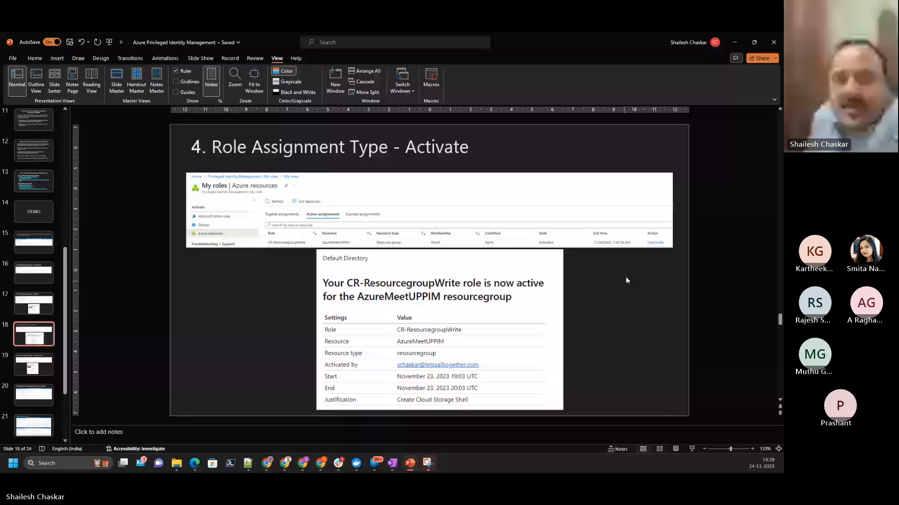
- Return to the guest account's Azure portal, go to its home page, open Cloud Shell and enlarge the shell pane
key(alt+Tab)
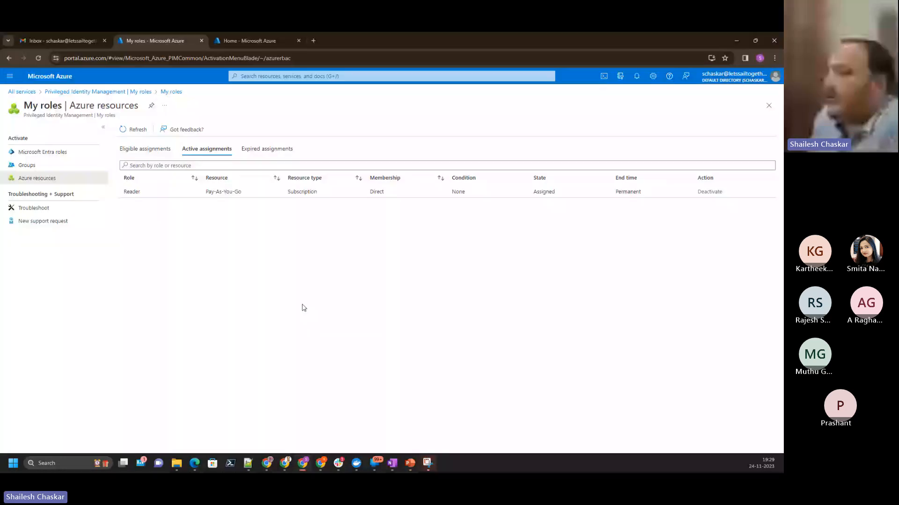
click(49, 76)
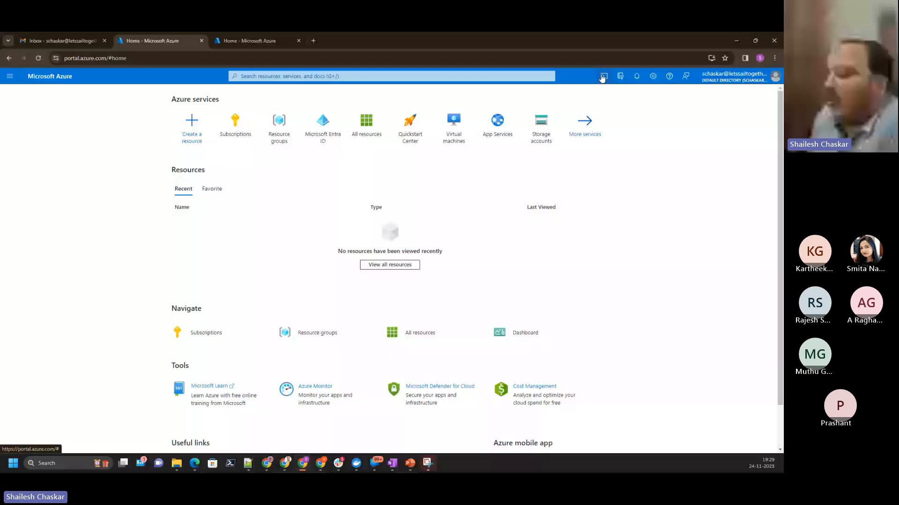
click(603, 76)
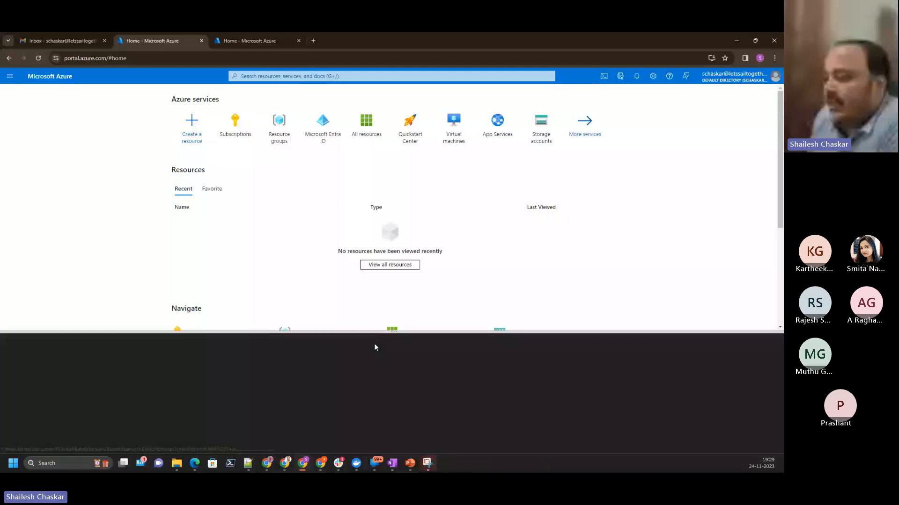
drag(375, 332, 390, 159)
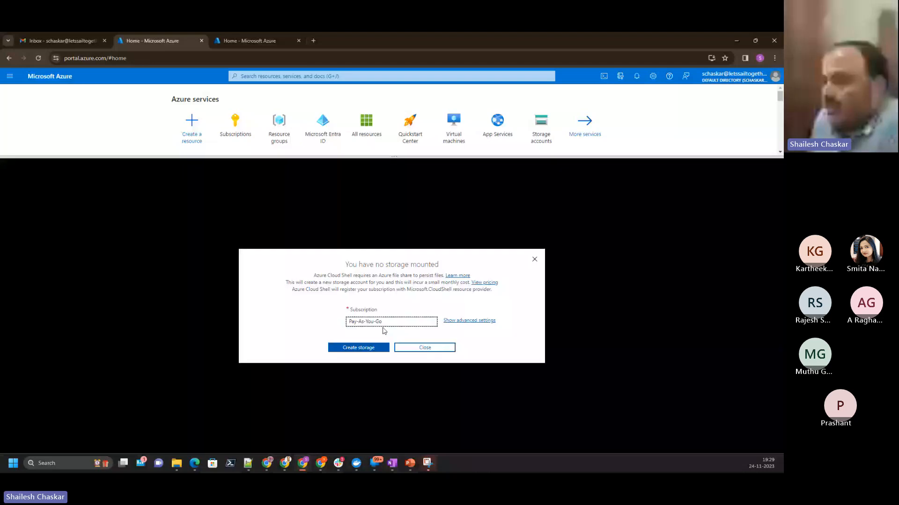
- Try to create Cloud Shell storage with advanced settings, using a new storage account in the existing AzureMeetUPPIM resource group
click(469, 321)
scroll(286, 321, down, 1)
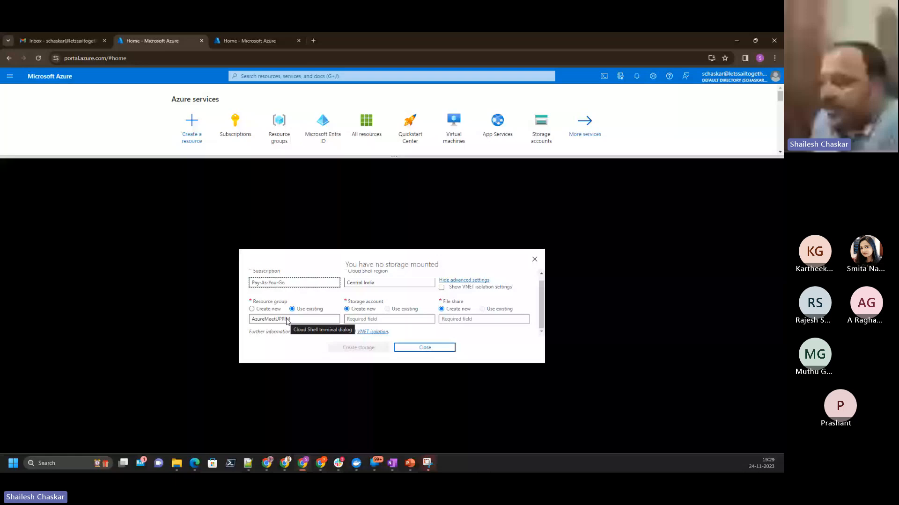
click(376, 320)
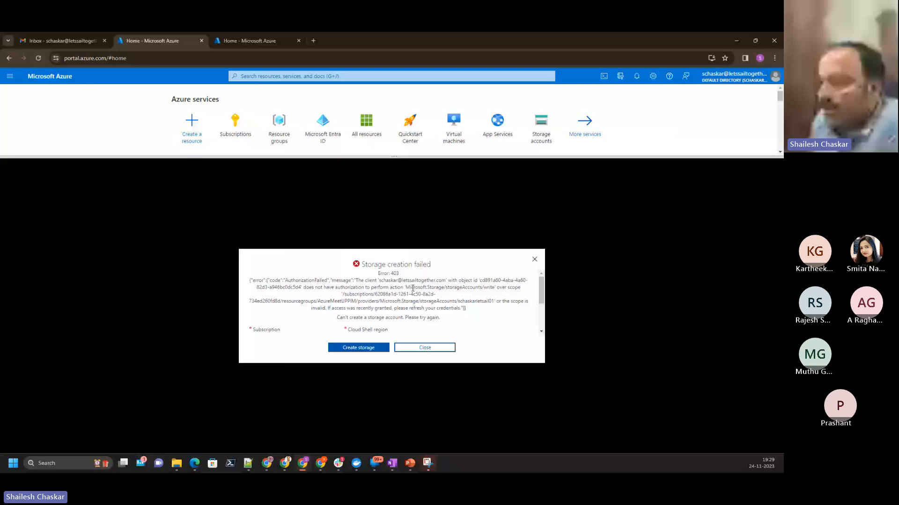
- Examine the storage creation error, highlighting the action and scope it names
drag(302, 287, 501, 288)
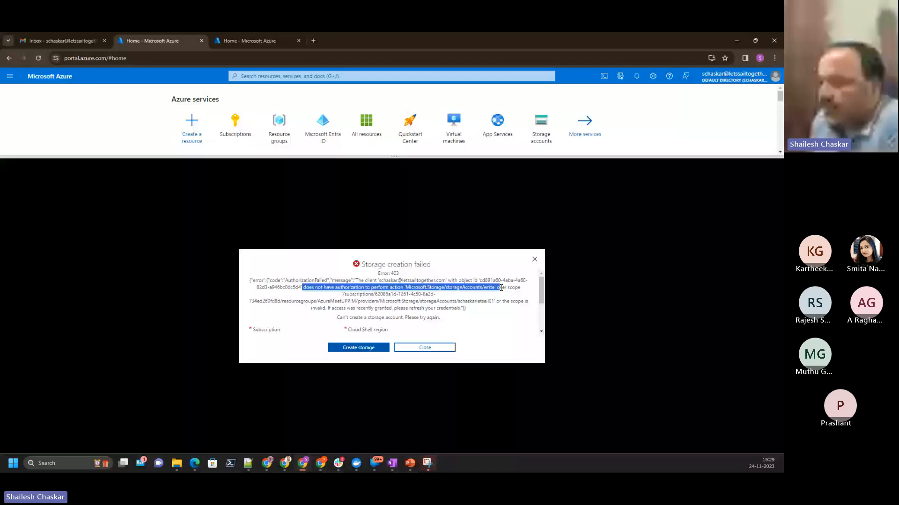
drag(501, 287, 419, 301)
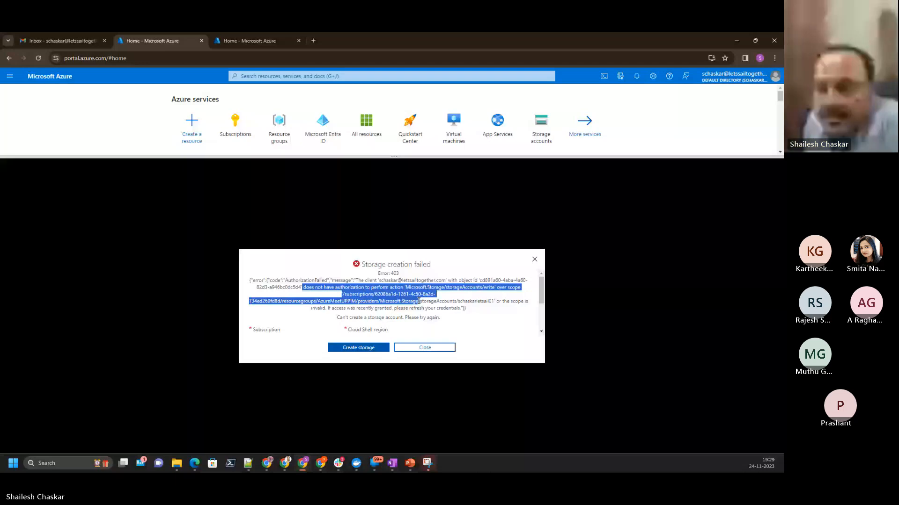
key(alt+Tab)
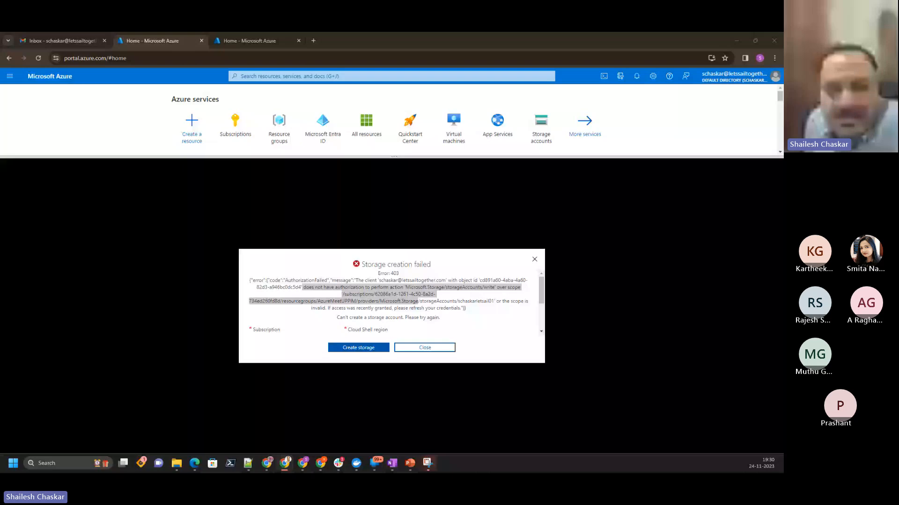
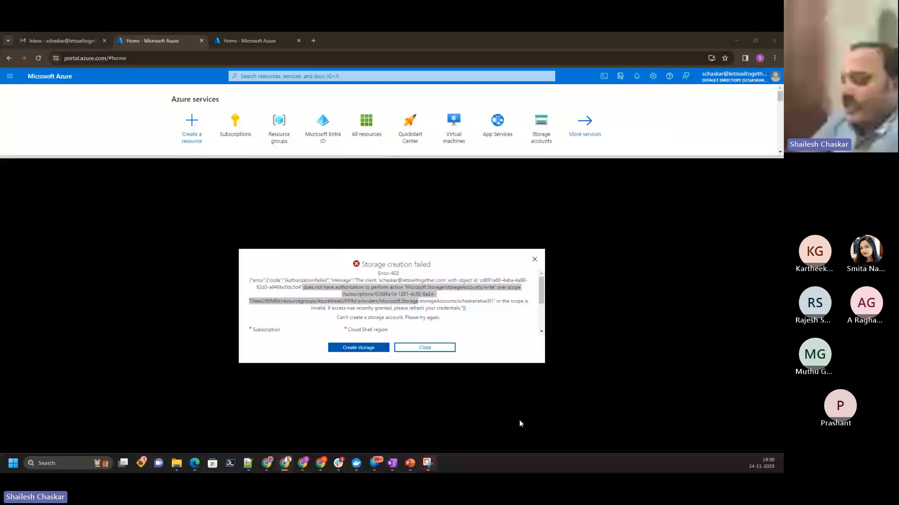
- Switch to the administrator's Azure portal window and open the AzureMeetUPPIM resource group's assignments under Privileged Identity Management's Azure resources
mouse_move(315, 468)
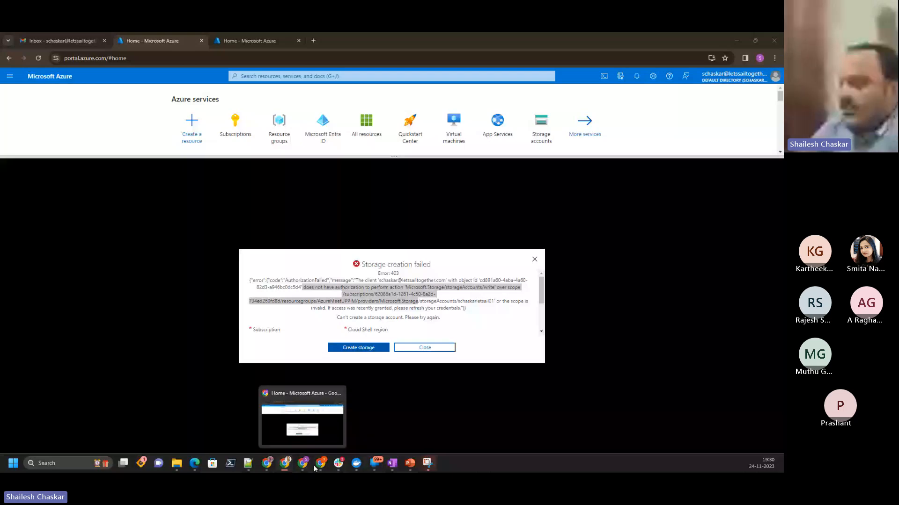
mouse_move(286, 468)
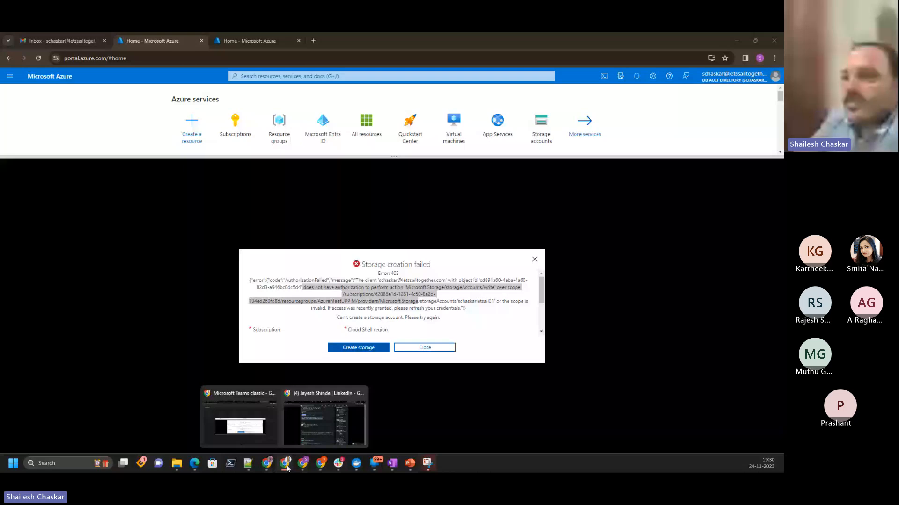
click(267, 464)
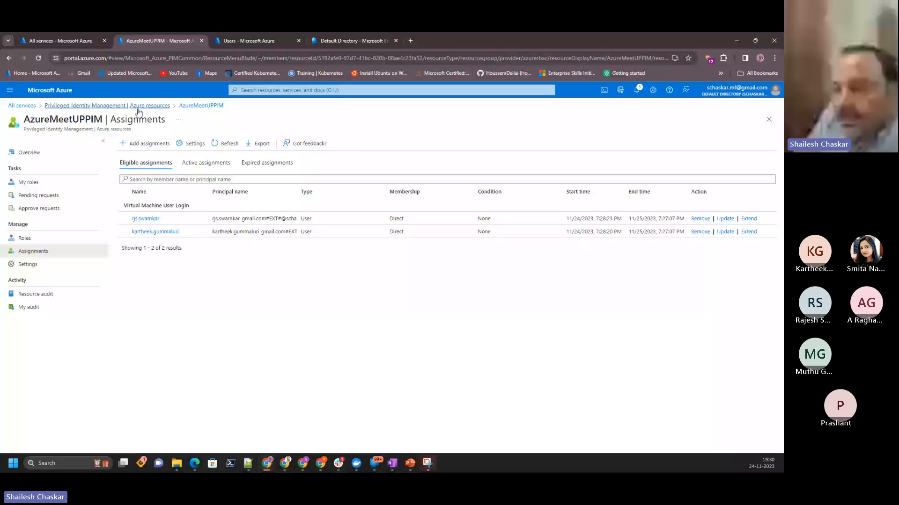
click(138, 107)
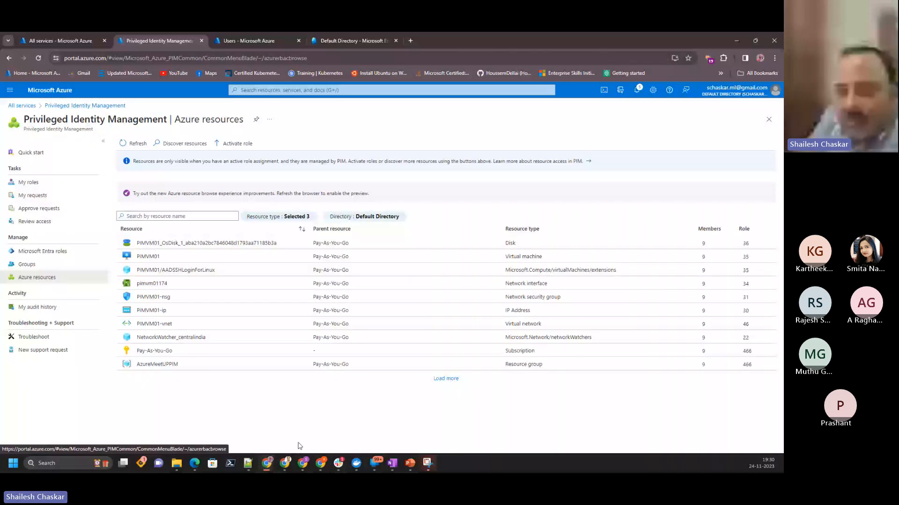
click(159, 364)
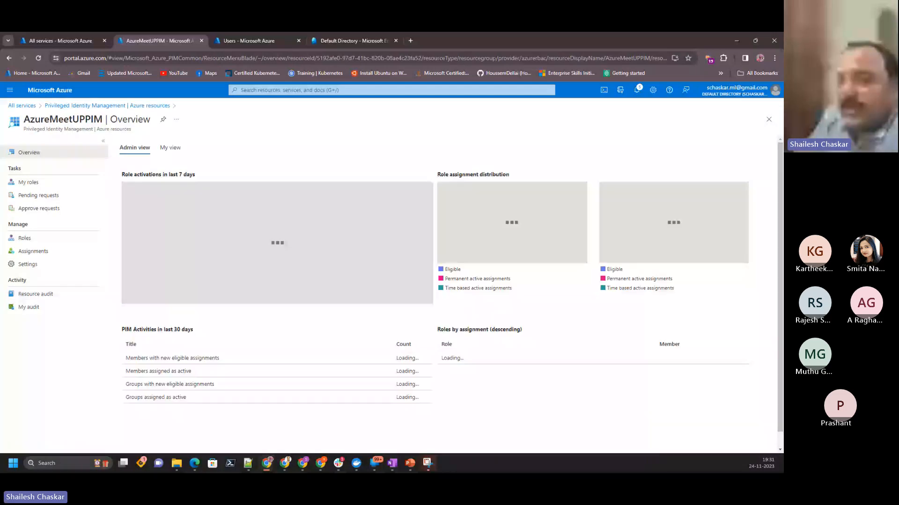
click(33, 251)
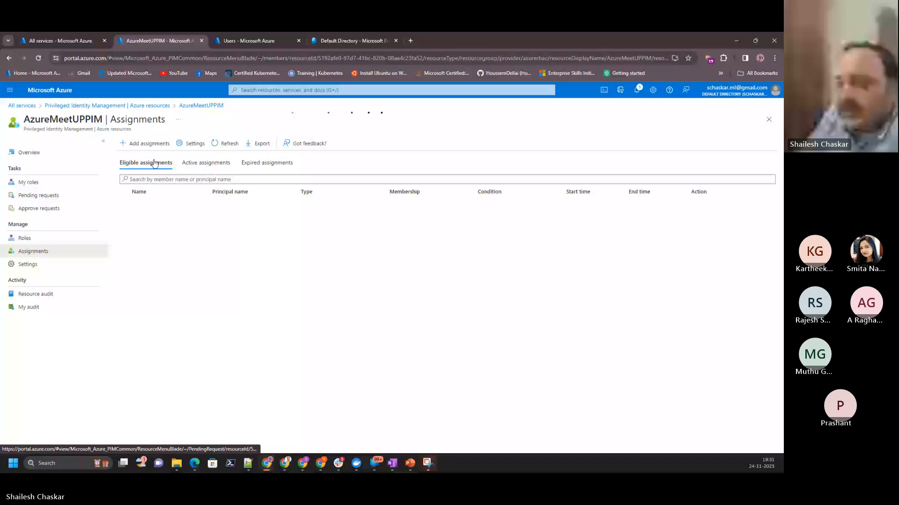
- Start a new assignment with the Storage Account Contributor role, checking the choice against the Eligible role assignment slide in PowerPoint
click(145, 143)
click(53, 236)
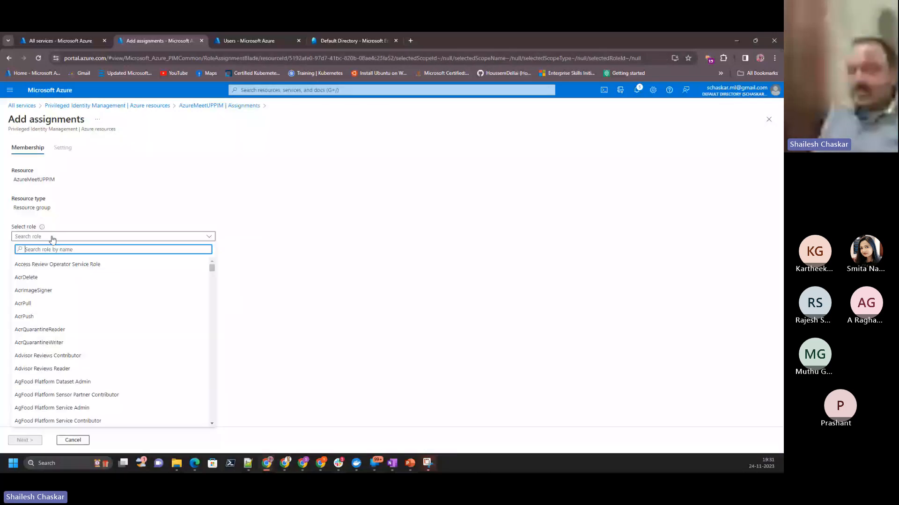
text(stpr)
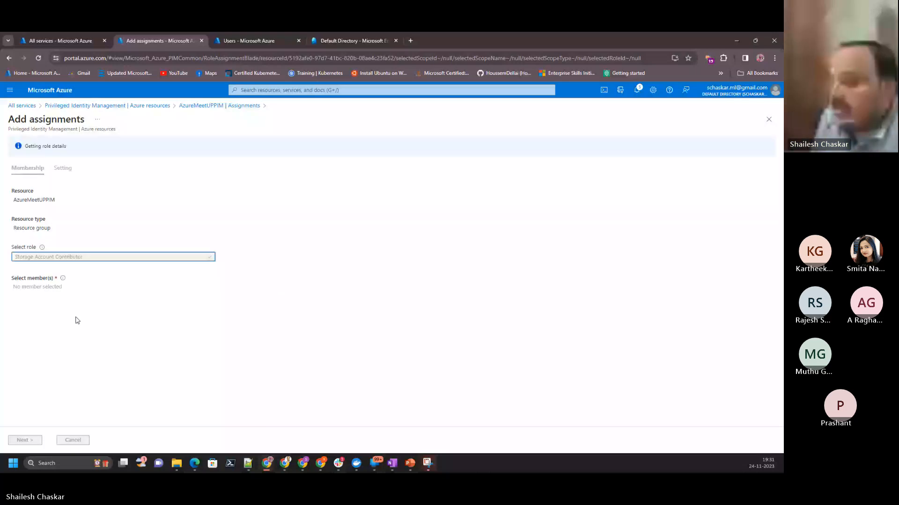
click(410, 463)
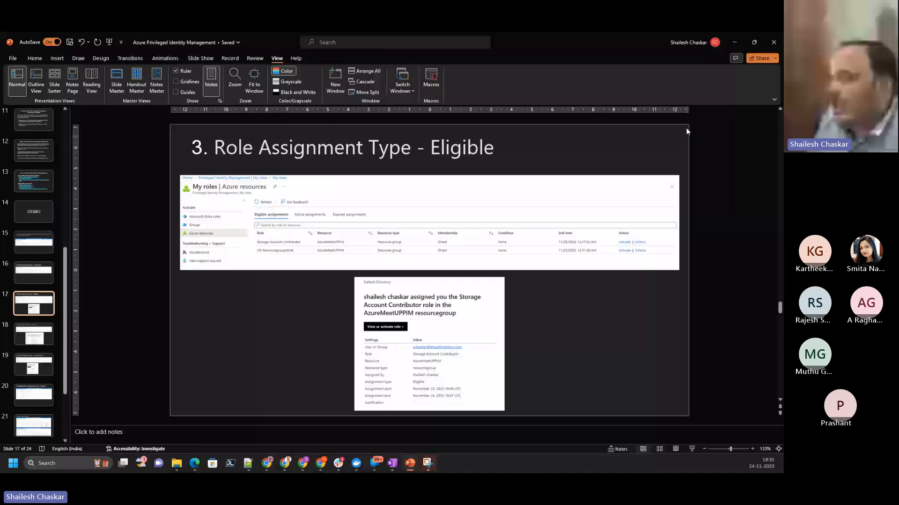
key(alt+Tab)
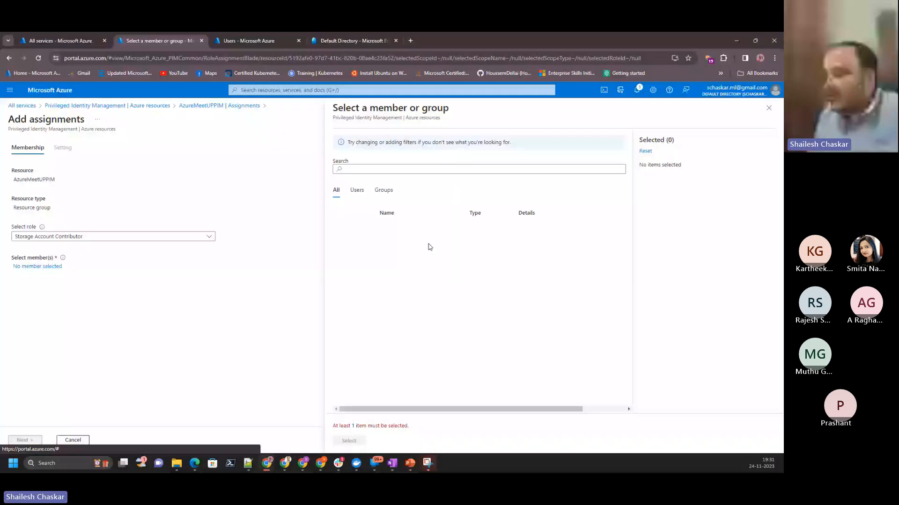
- Select the two external Gmail guest users and the letssailtogether.com test account as members and proceed to the assignment settings
click(344, 231)
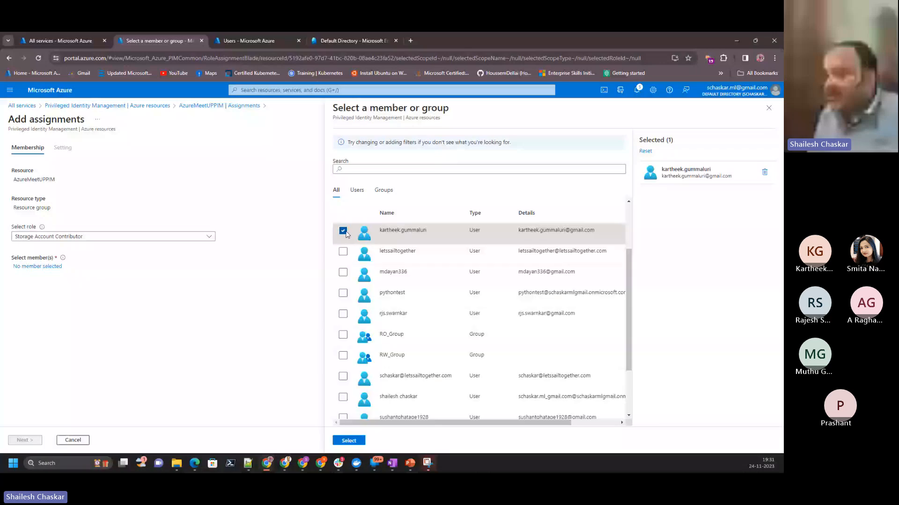
click(343, 314)
scroll(344, 313, down, 1)
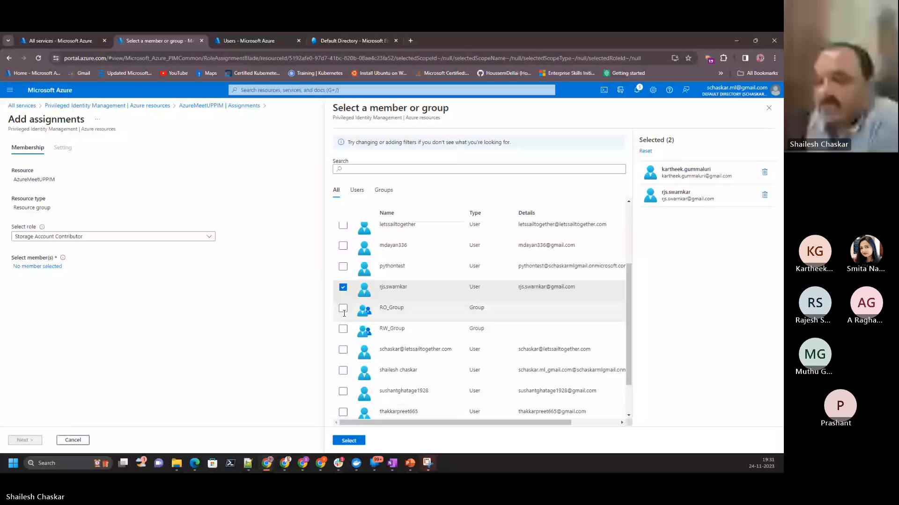
click(348, 441)
click(32, 441)
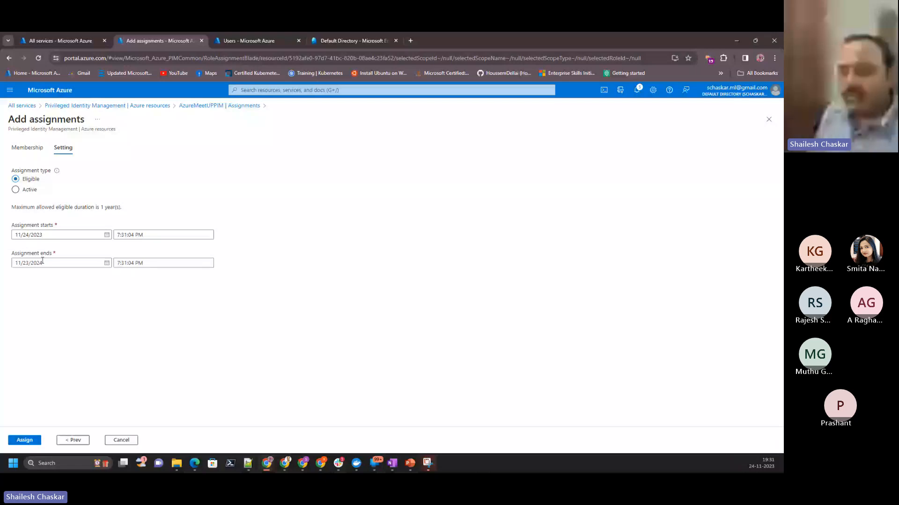
- Set the eligible assignment's end date to 11/25/2023 and assign the role
drag(43, 263, 41, 265)
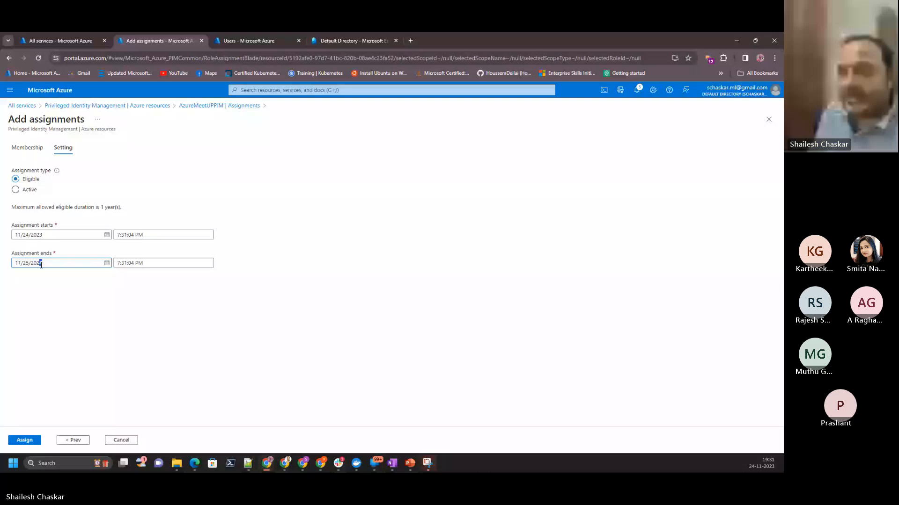
click(33, 440)
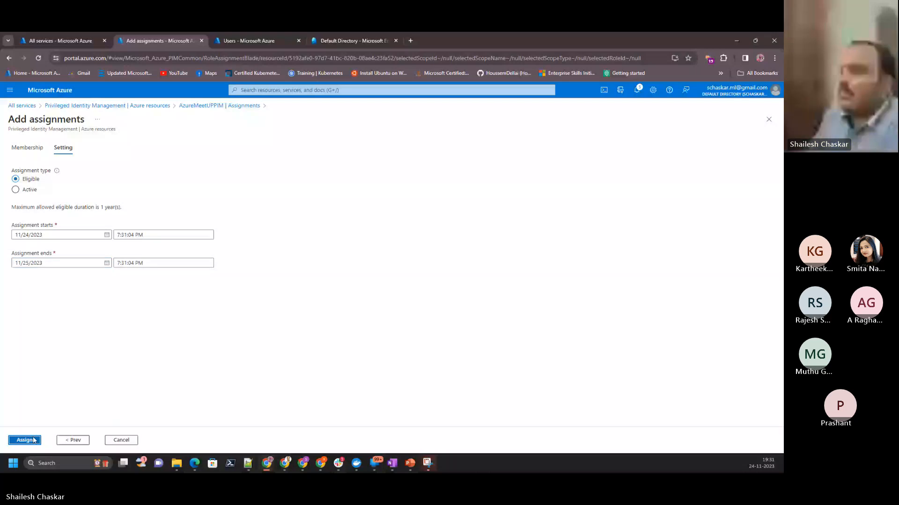
click(25, 440)
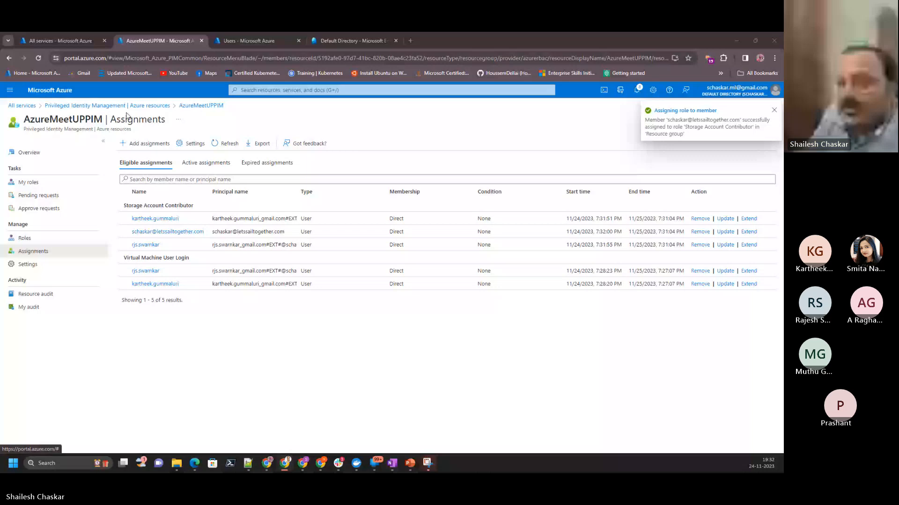
- Check the administrator's own eligible assignments for Microsoft Entra roles and Azure resources in Privileged Identity Management
click(96, 106)
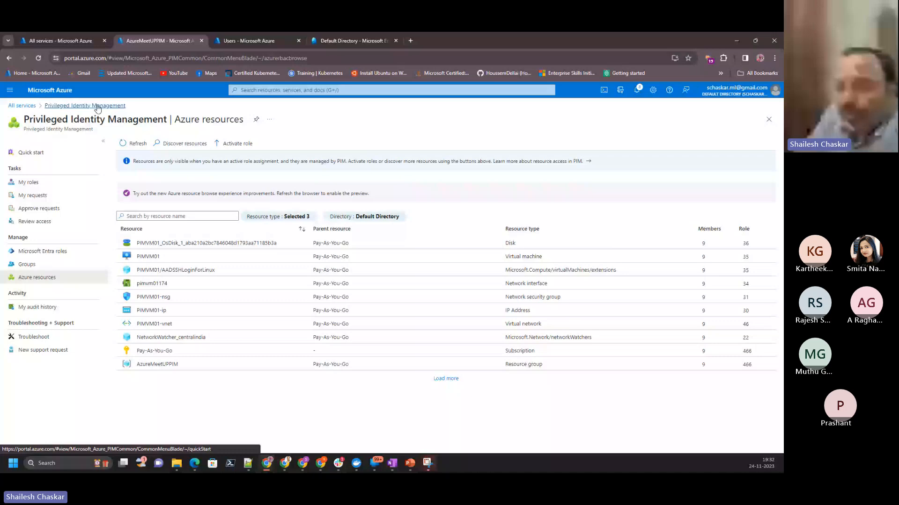
click(97, 106)
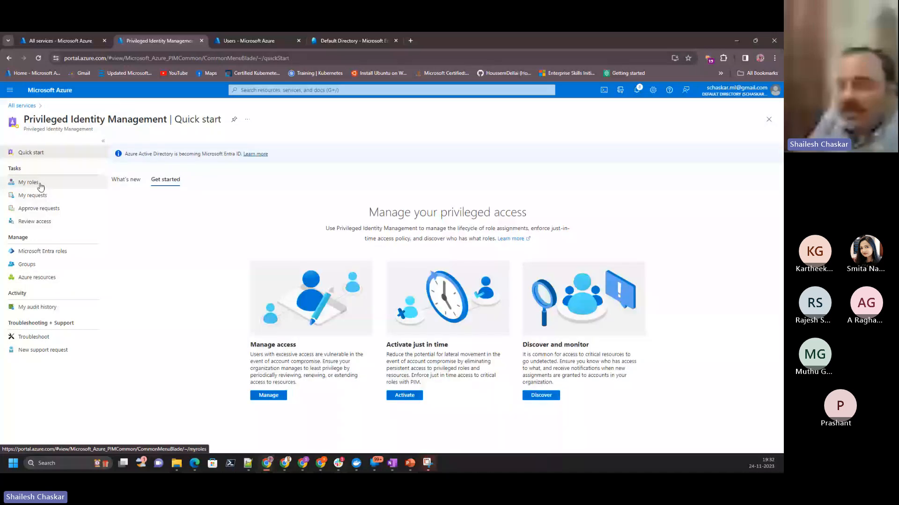
click(40, 184)
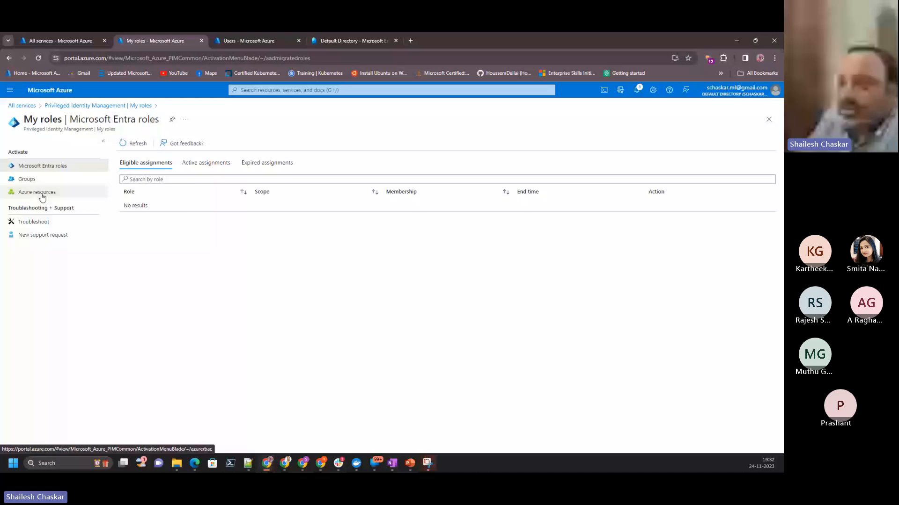
click(40, 196)
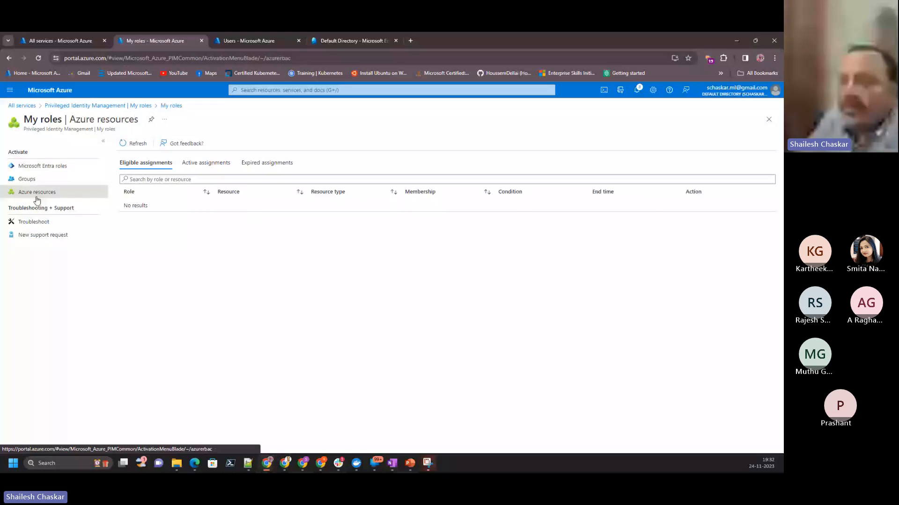
- Switch to the guest account's Azure portal and open its own Azure resource roles in Microsoft Entra Privileged Identity Management
click(288, 465)
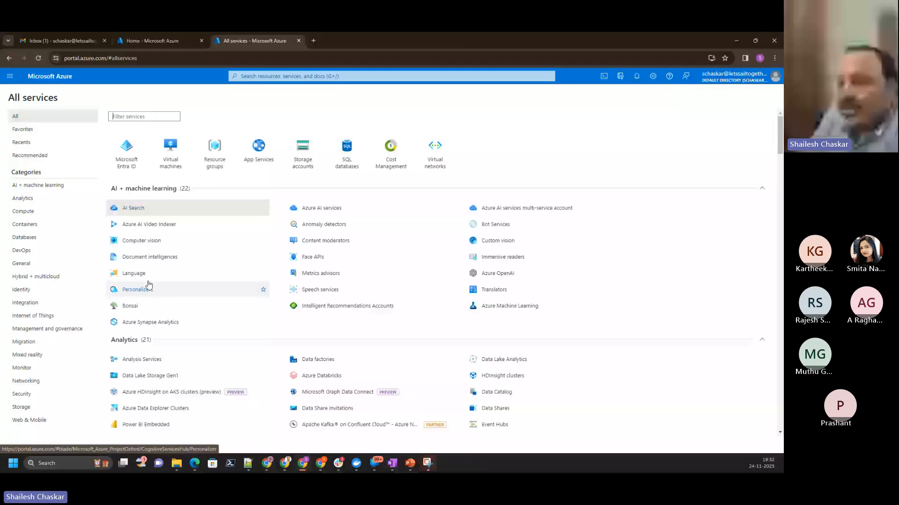
click(21, 290)
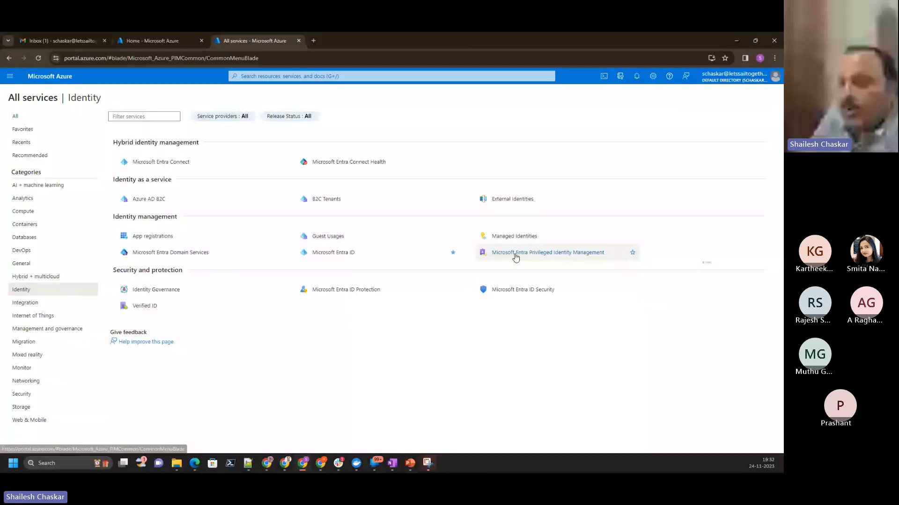
click(515, 253)
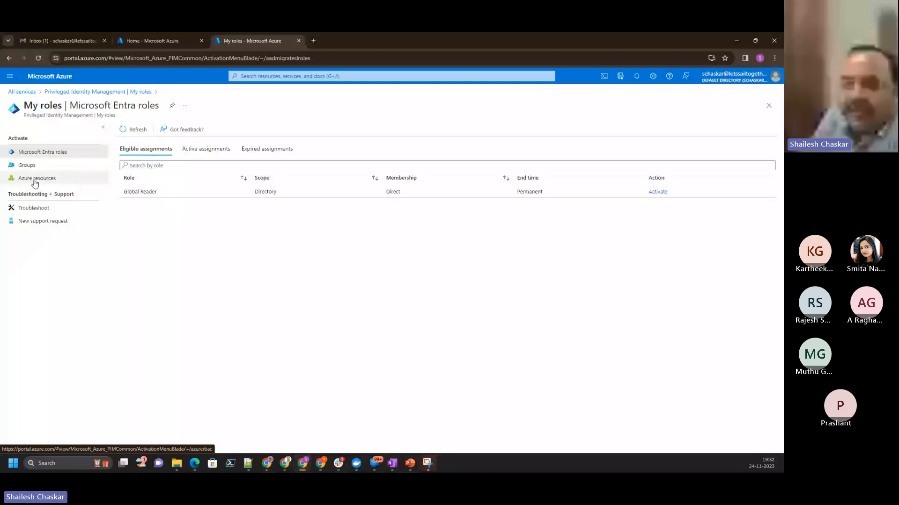
click(35, 179)
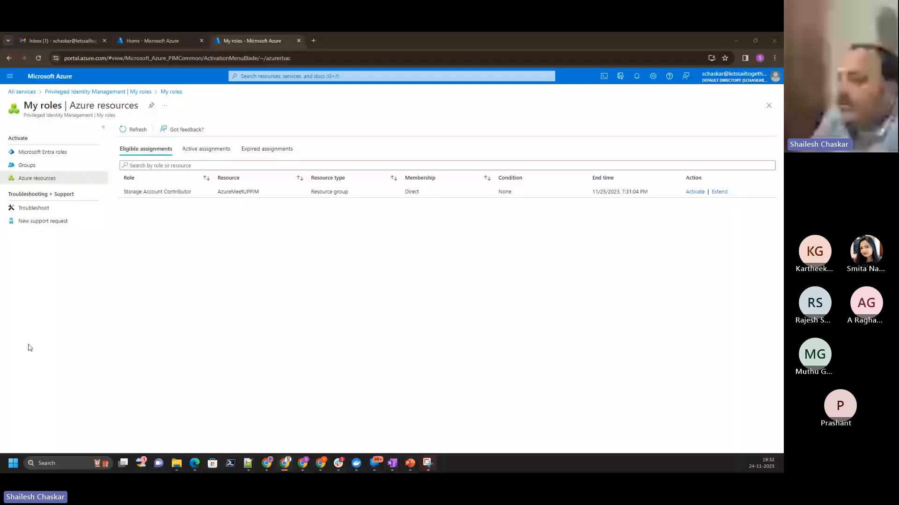
- Begin activating the Storage Account Contributor role, and read the role assignment notification in the guest's Gmail before returning to the activation form
click(695, 191)
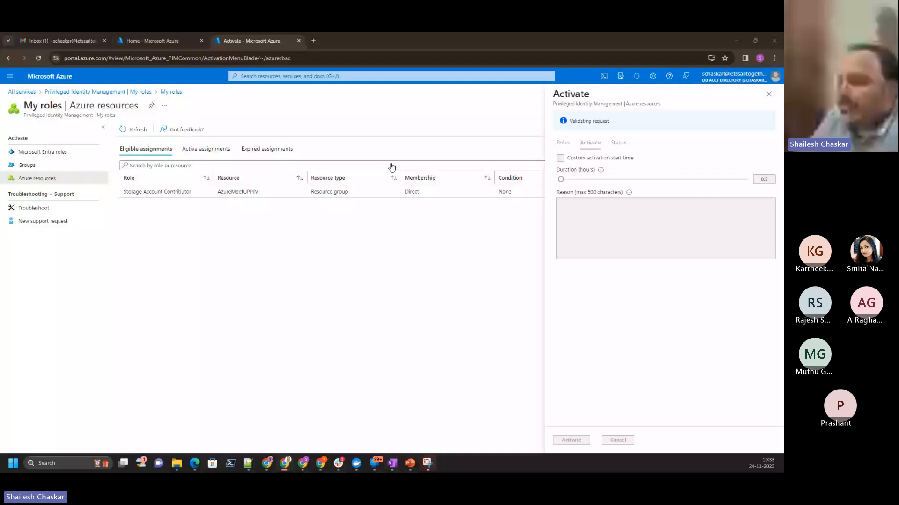
click(62, 41)
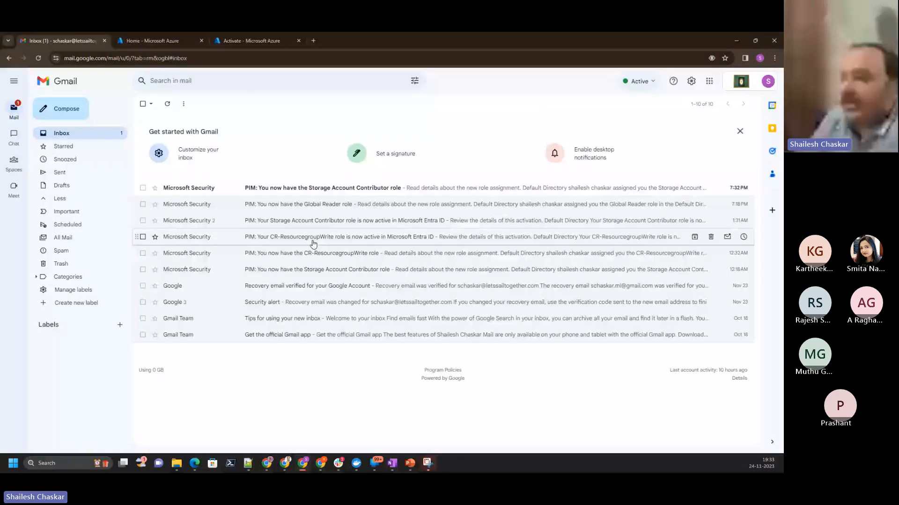
click(323, 189)
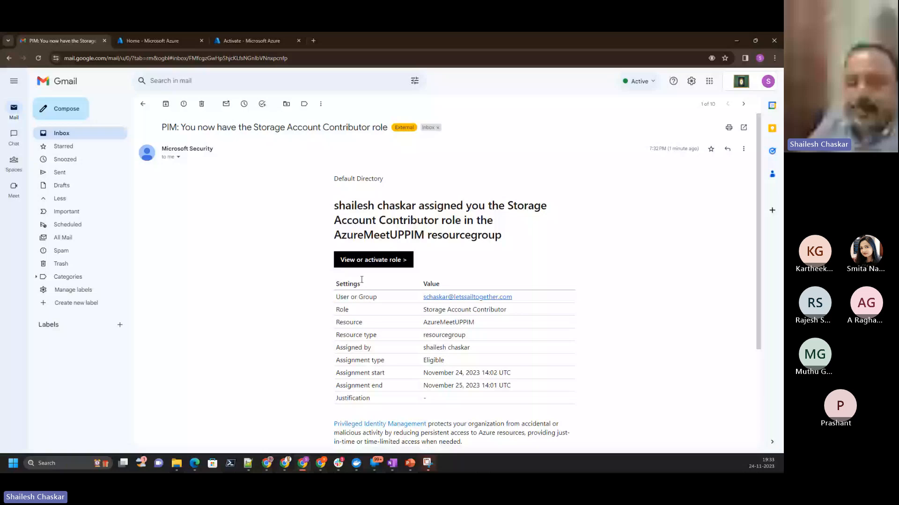
click(235, 41)
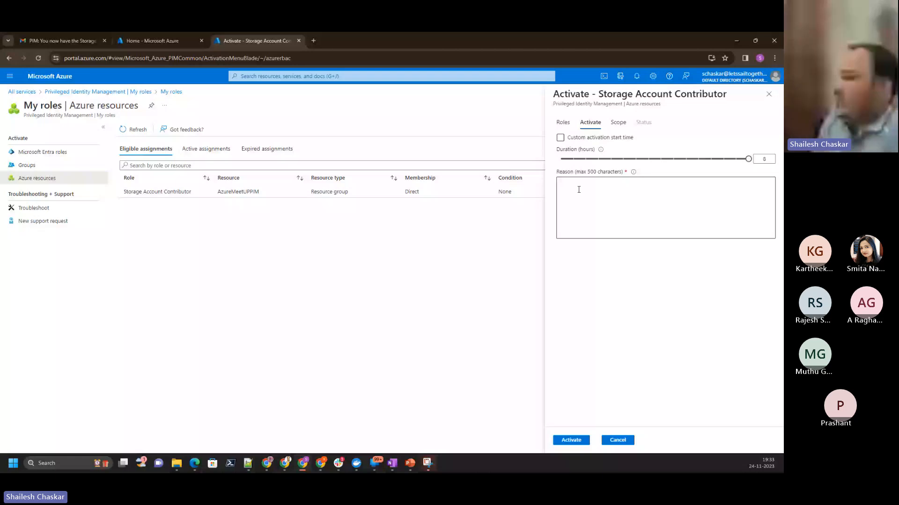
- Activate the Storage Account Contributor role for a duration of 1 hour with the reason "PIM Demo"
drag(748, 159, 573, 159)
click(582, 198)
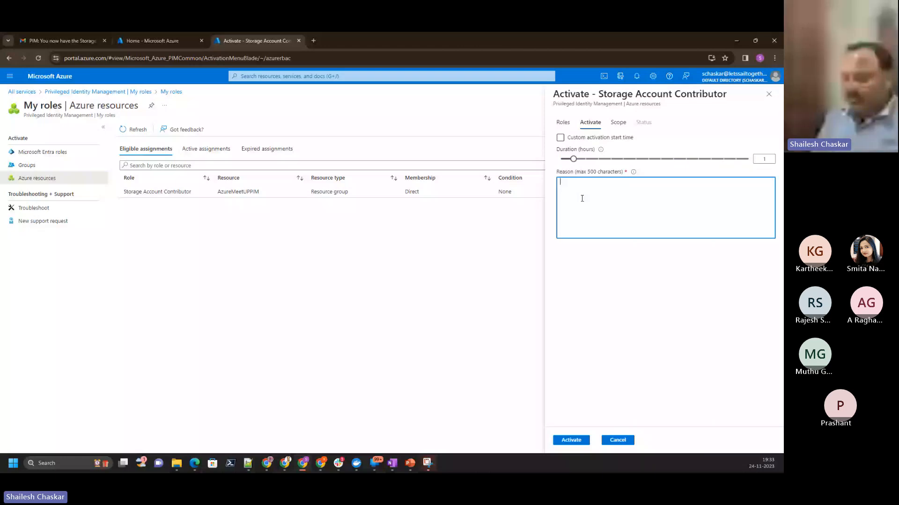
text(PIM)
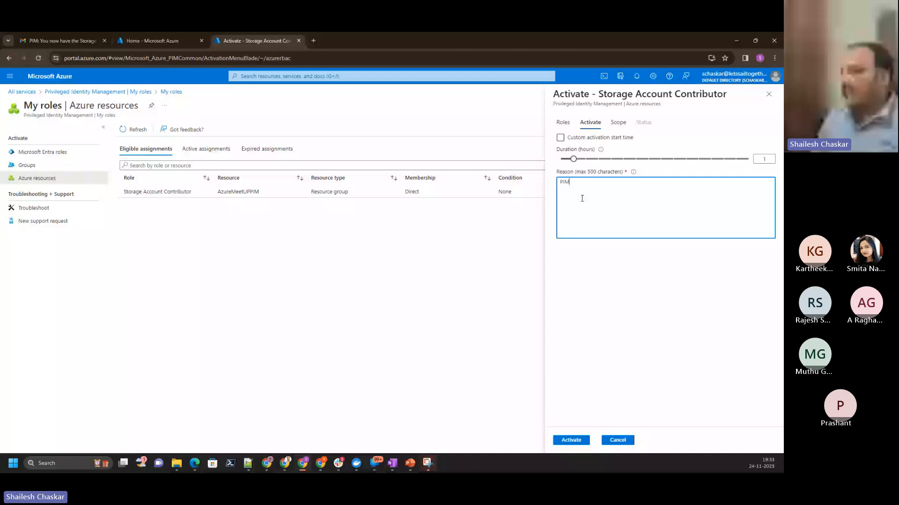
text( Demo)
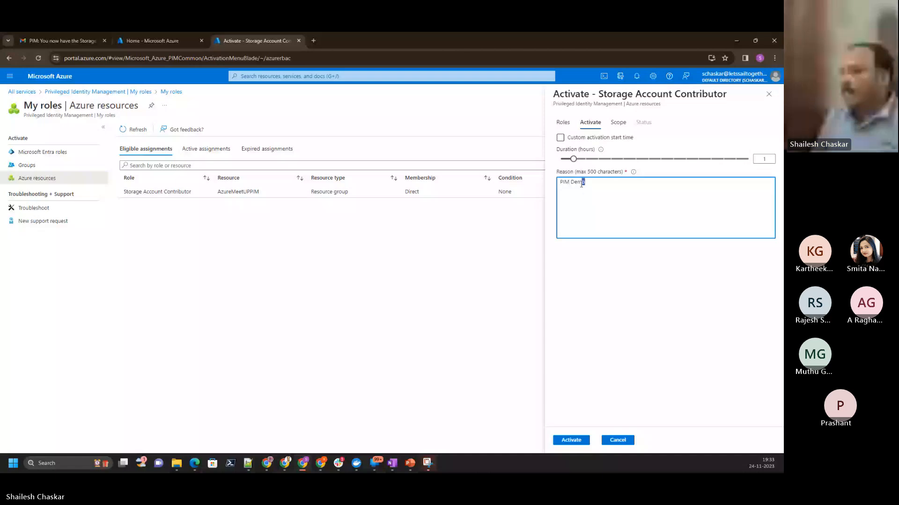
drag(581, 184, 559, 183)
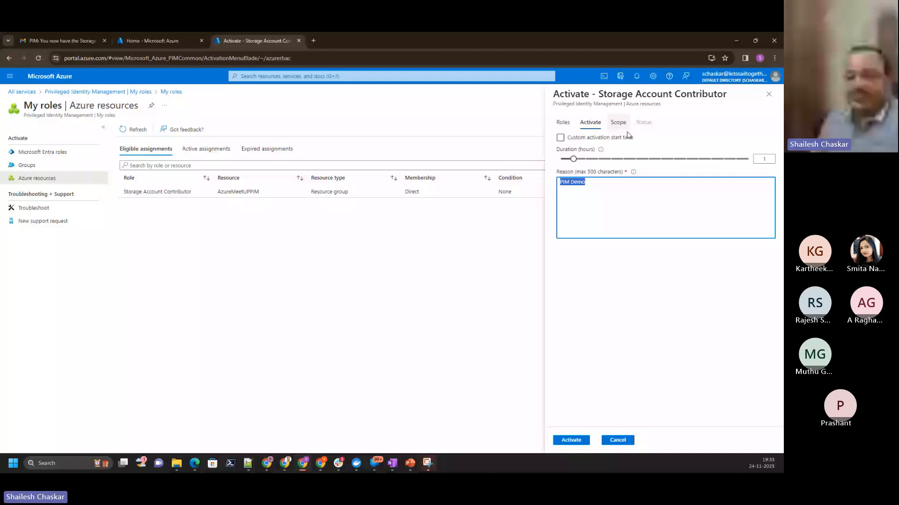
click(563, 441)
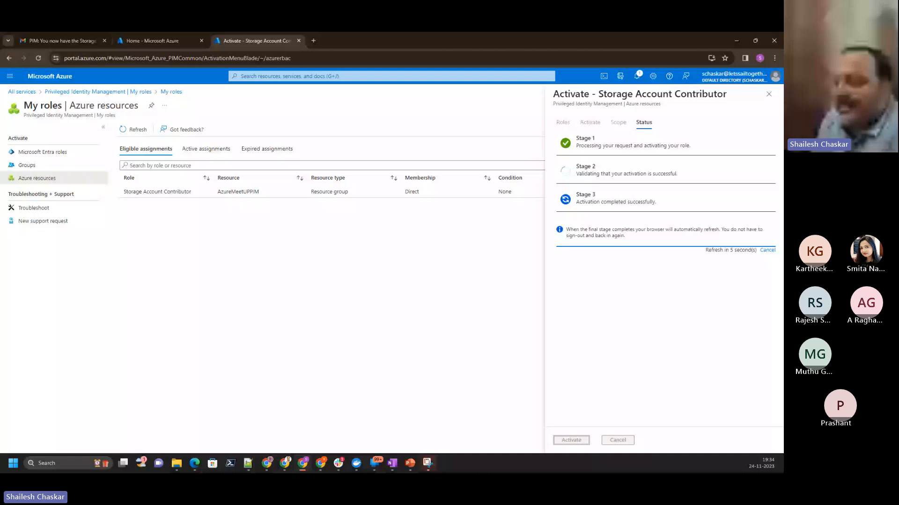
- Switch to the administrator's Gmail inbox and open the notification about another guest user's Storage Account Contributor activation
key(alt+Tab)
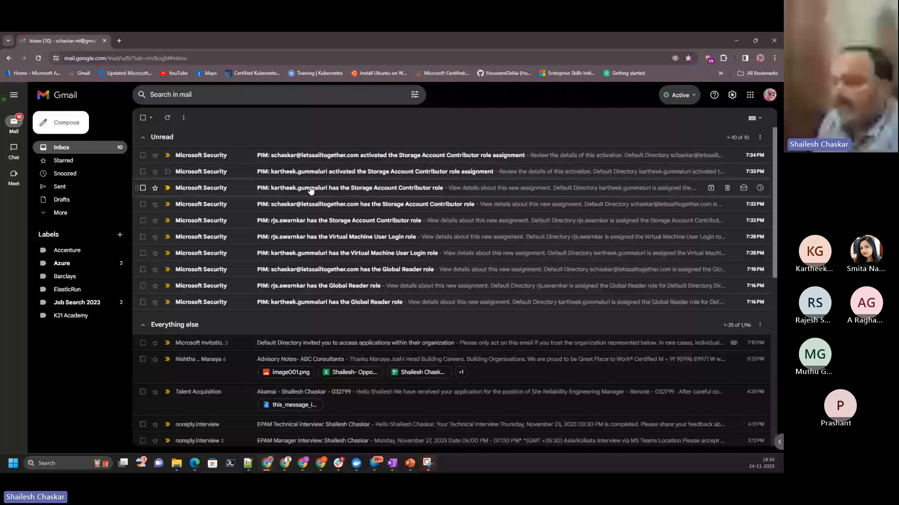
click(313, 172)
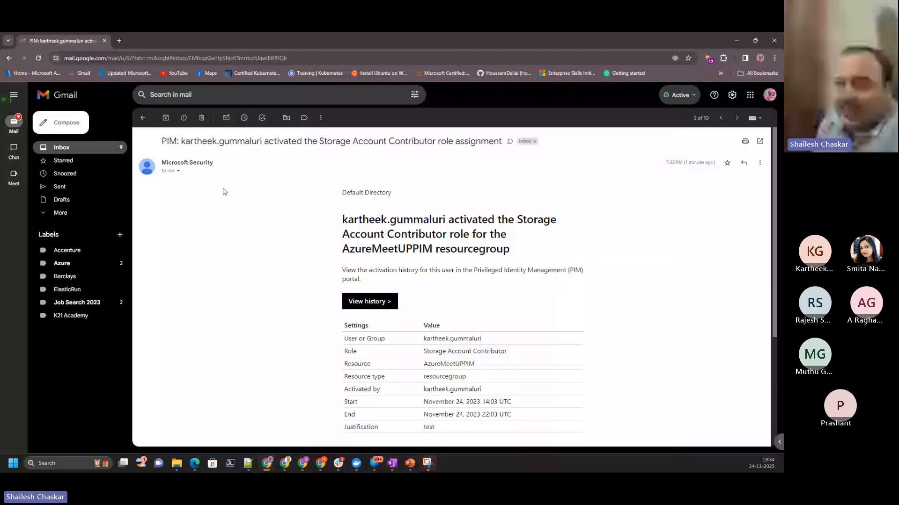
- Return to the Gmail inbox, then switch to PowerPoint and review the Role Assignment Type slides for Activate and Custom Role
click(143, 119)
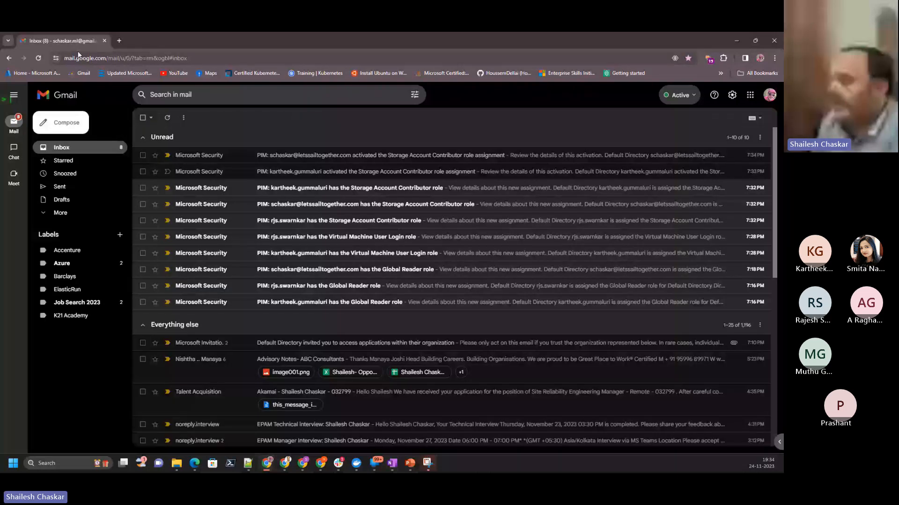
key(alt+Tab)
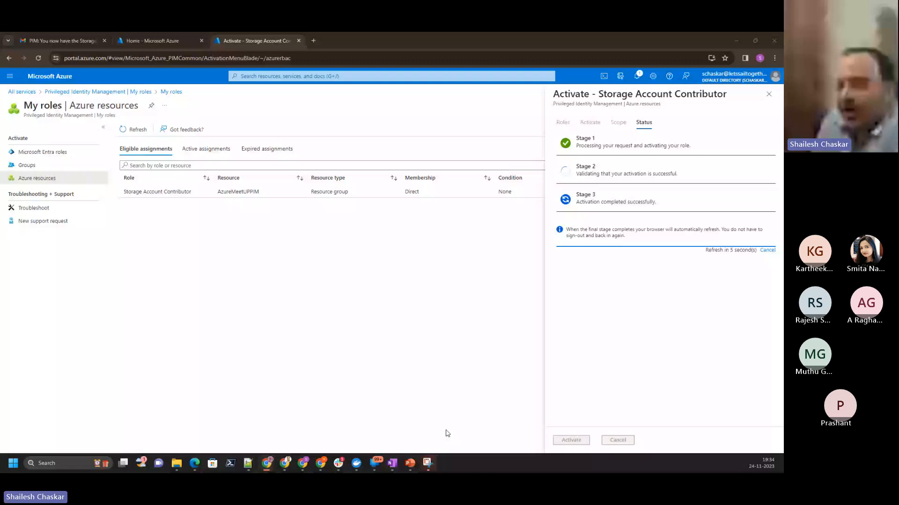
click(410, 463)
click(30, 334)
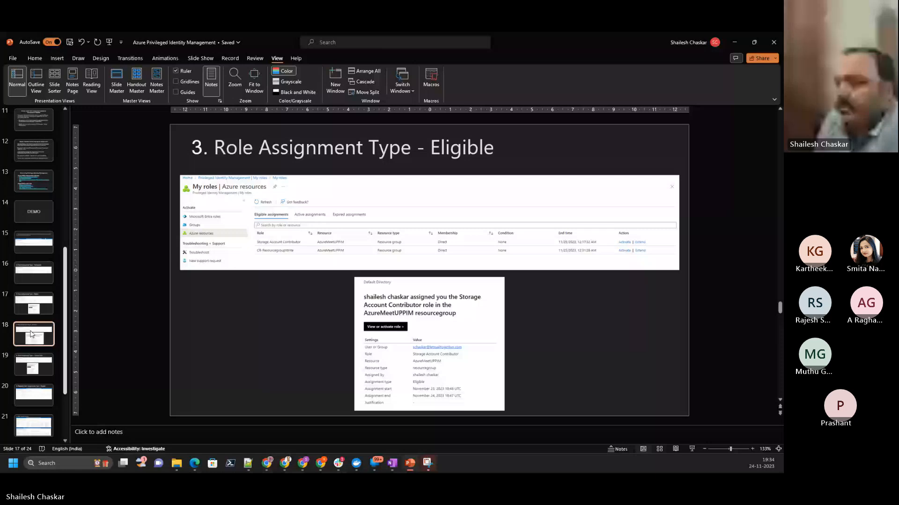
click(32, 367)
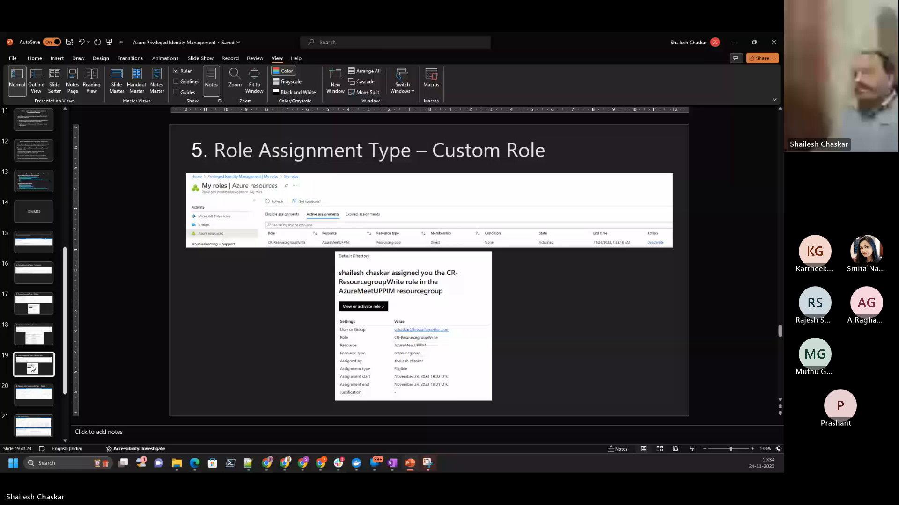
click(42, 331)
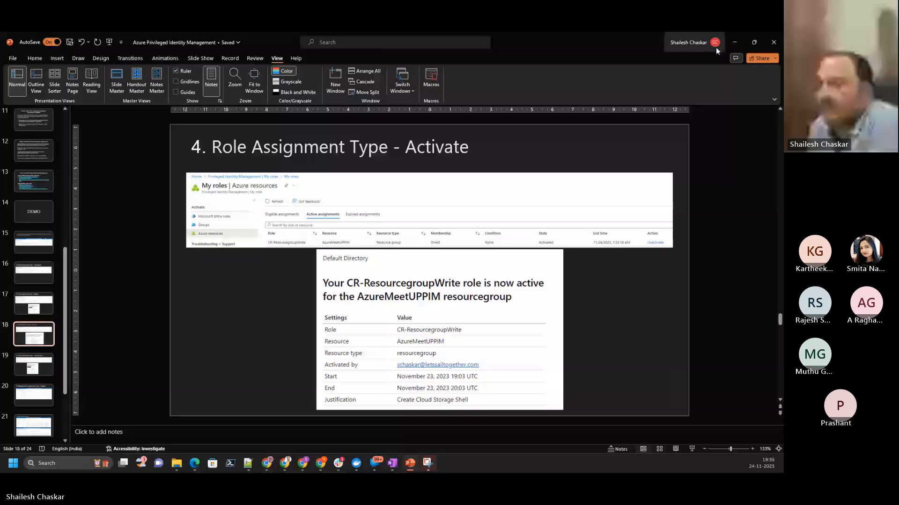
- Switch back to the guest's Azure portal, check the active assignments for Azure resources, and reload the page
key(alt+Tab)
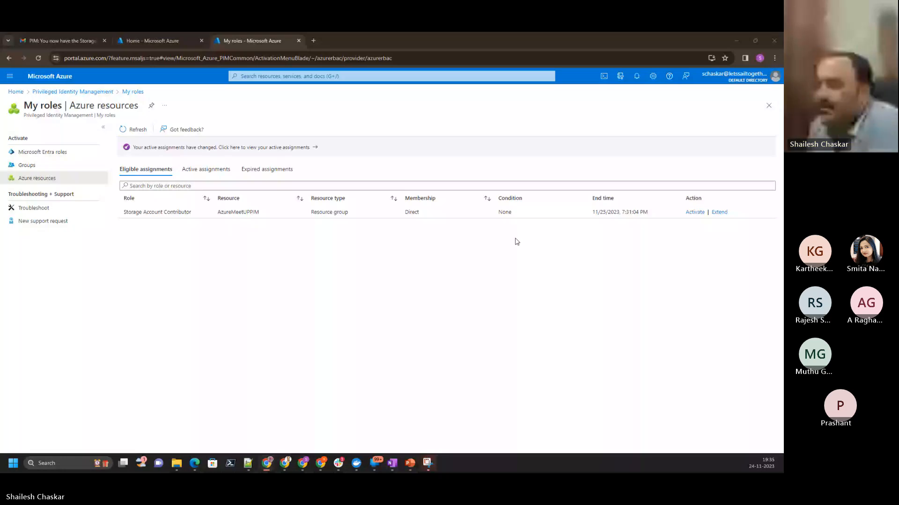
click(164, 40)
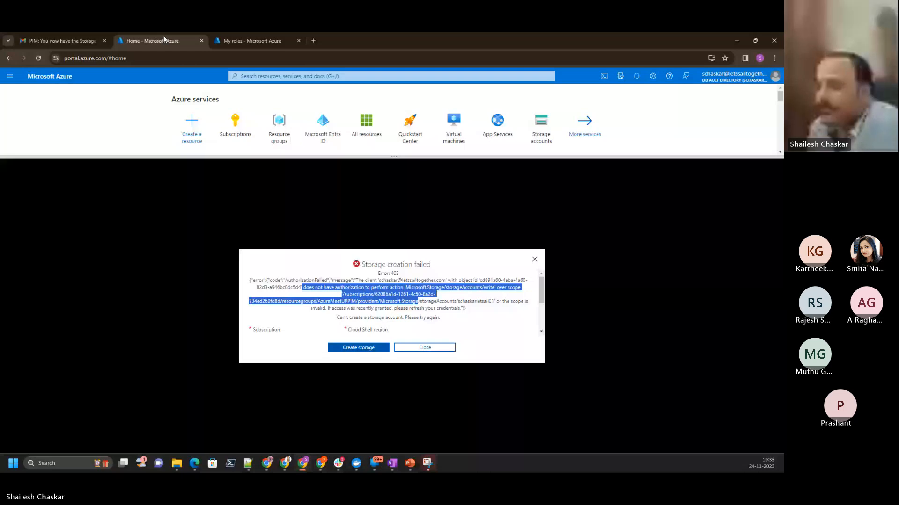
click(248, 40)
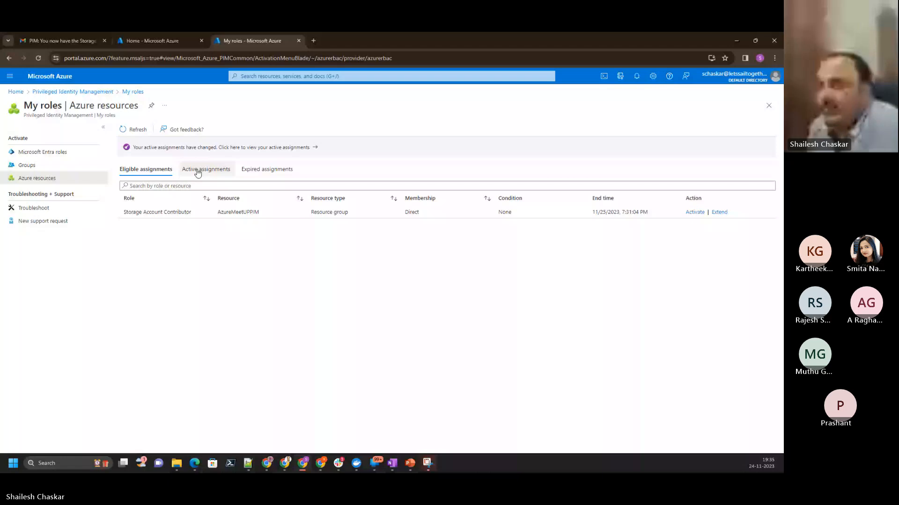
click(197, 170)
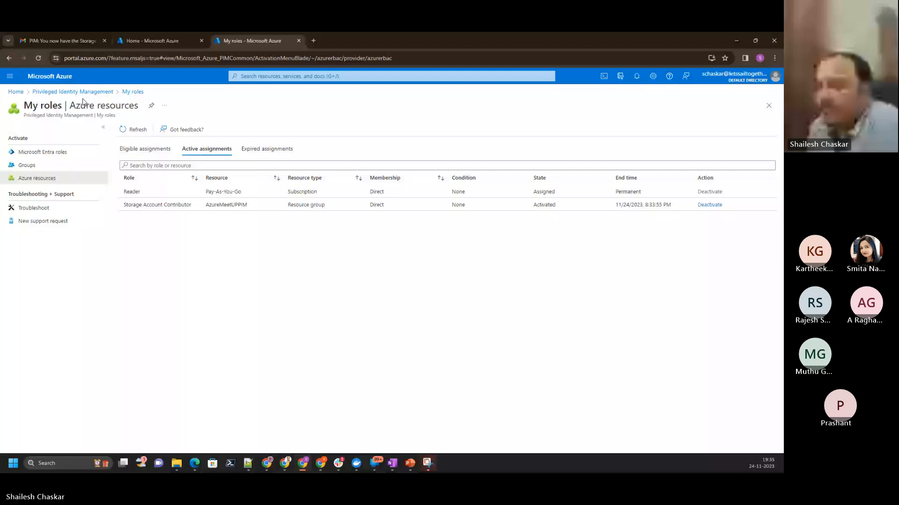
click(38, 58)
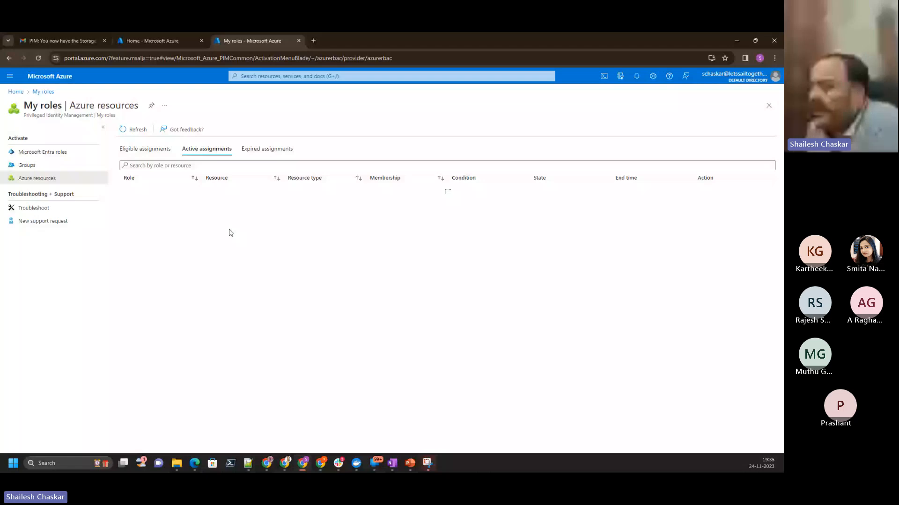
- Open Cloud Shell from the portal home, show the advanced storage settings, and check which existing storage accounts are offered
click(153, 40)
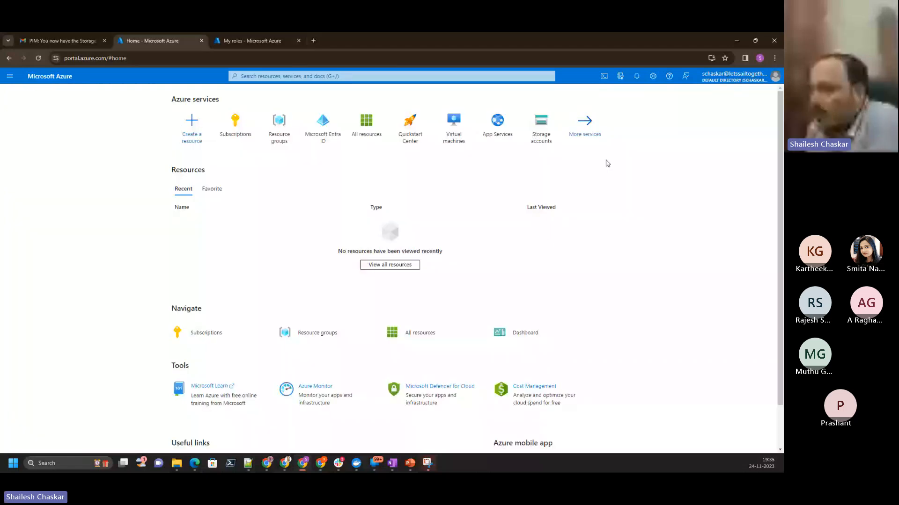
click(603, 76)
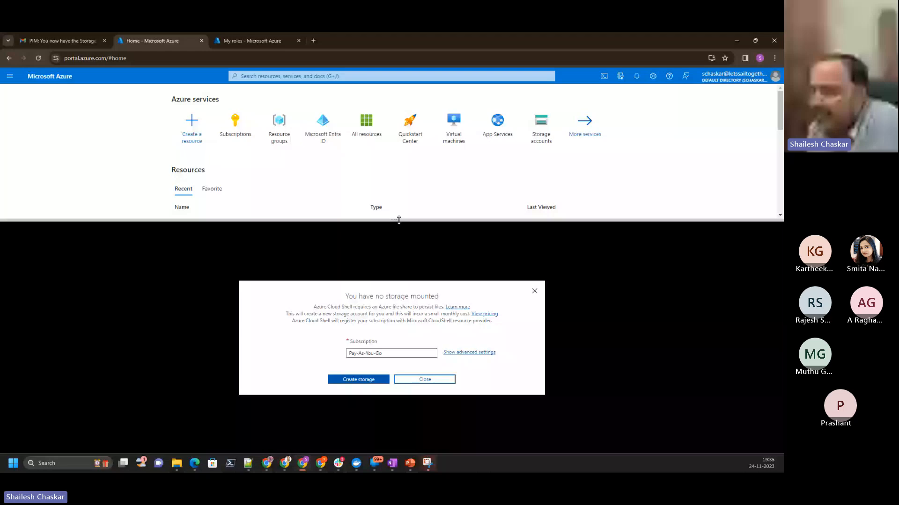
click(468, 352)
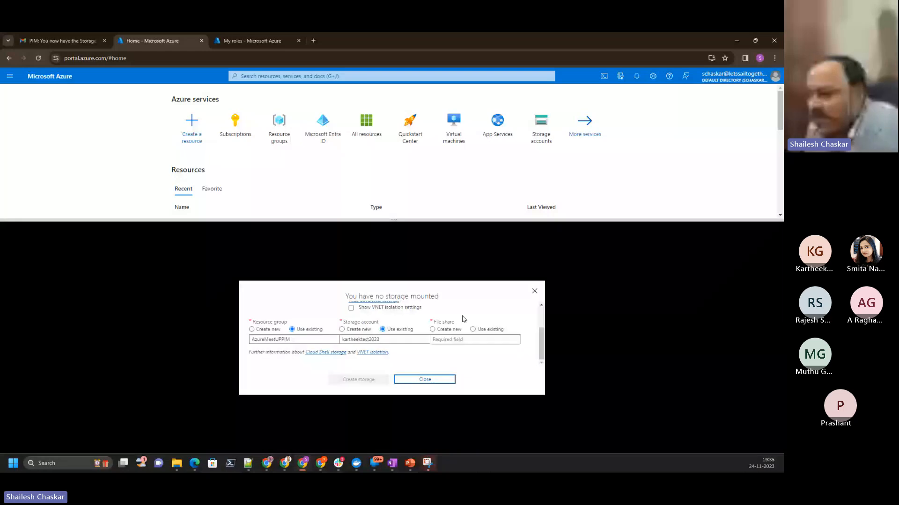
click(373, 351)
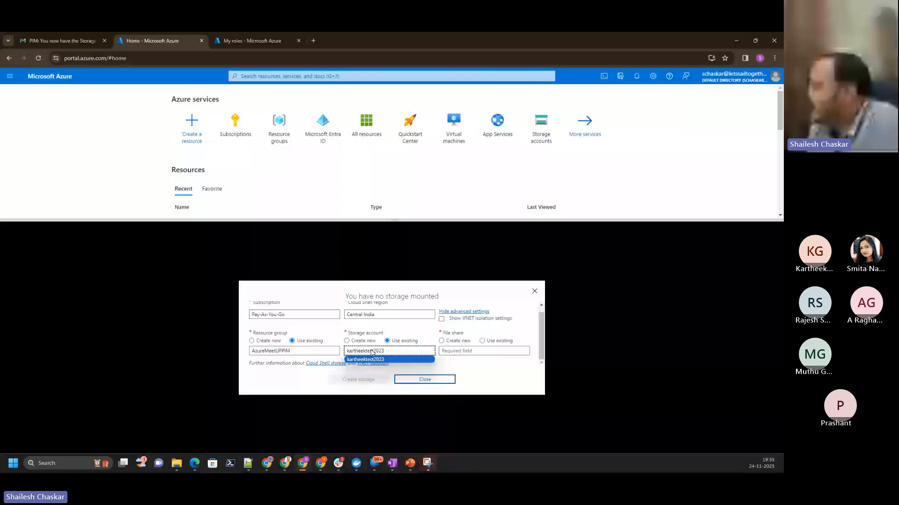
key(alt+Tab)
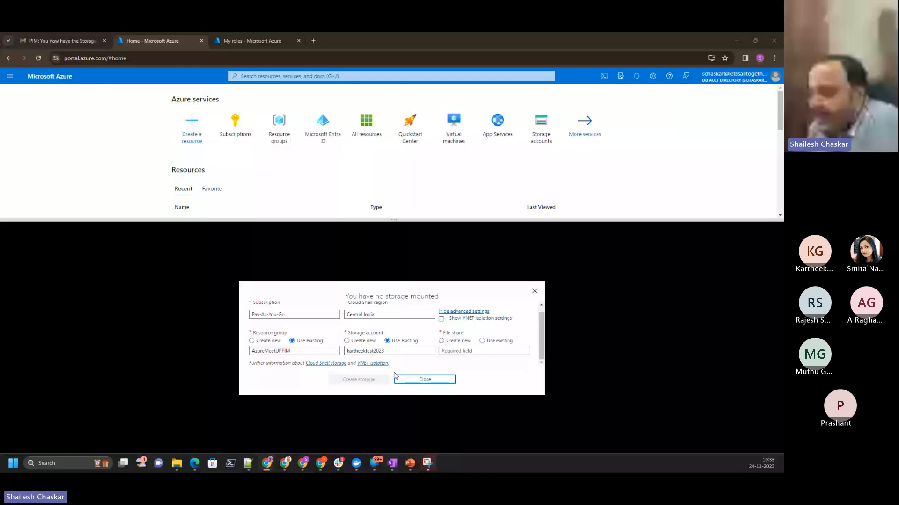
click(407, 351)
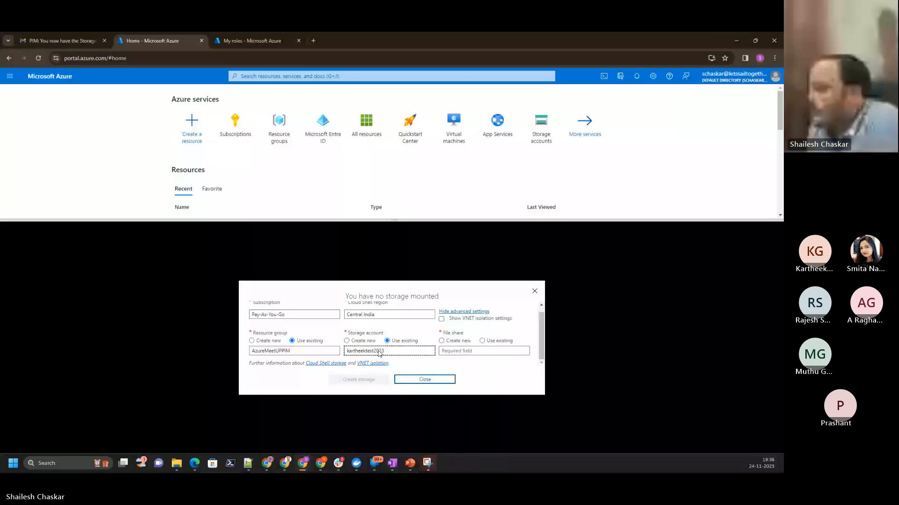
- Create Cloud Shell storage with new storage account "schaskarletsail01" and new file share "schaskarletsail01fs" in resource group AzureMeetUPPIM
click(347, 341)
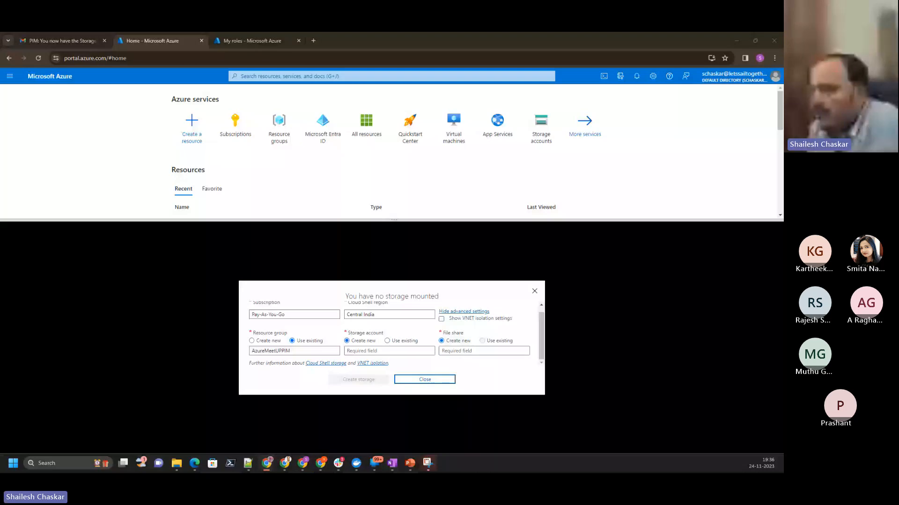
click(484, 352)
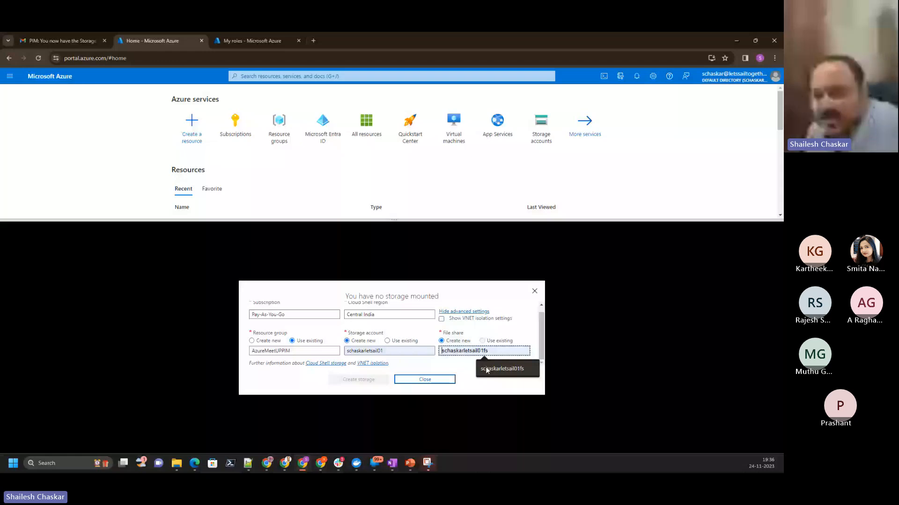
click(486, 369)
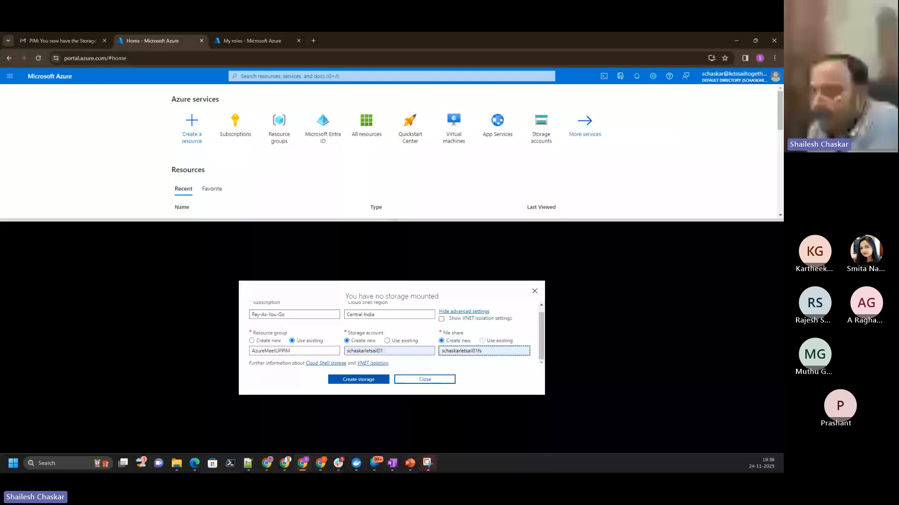
click(363, 383)
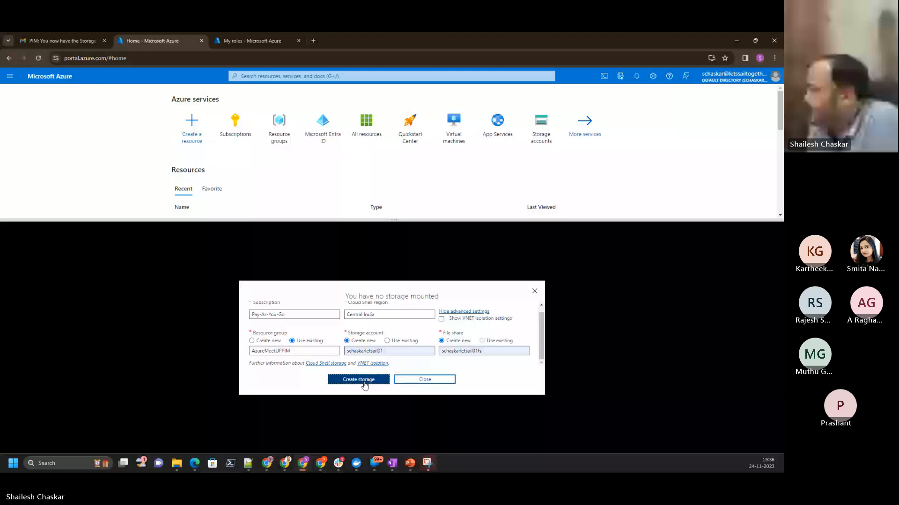
click(365, 383)
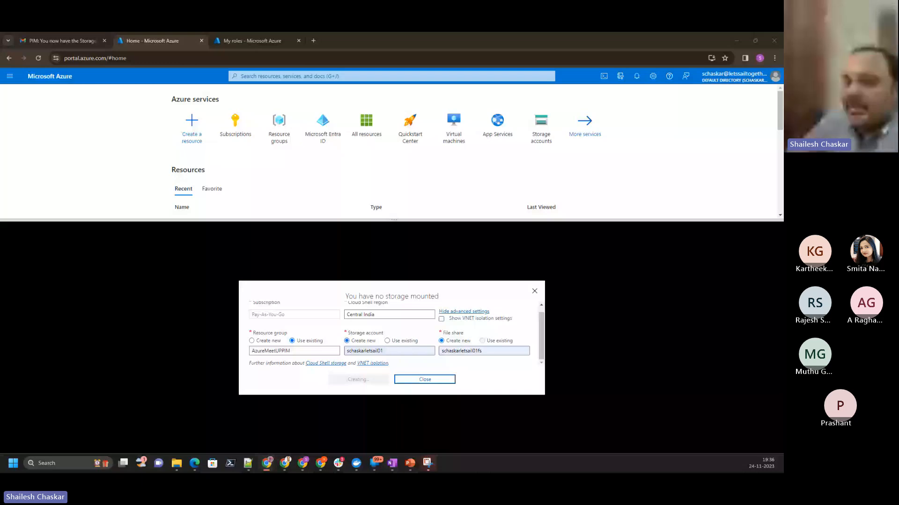
- Return to the Cloud Shell Bash terminal and submit two empty lines to check that the prompt responds
key(alt+Tab)
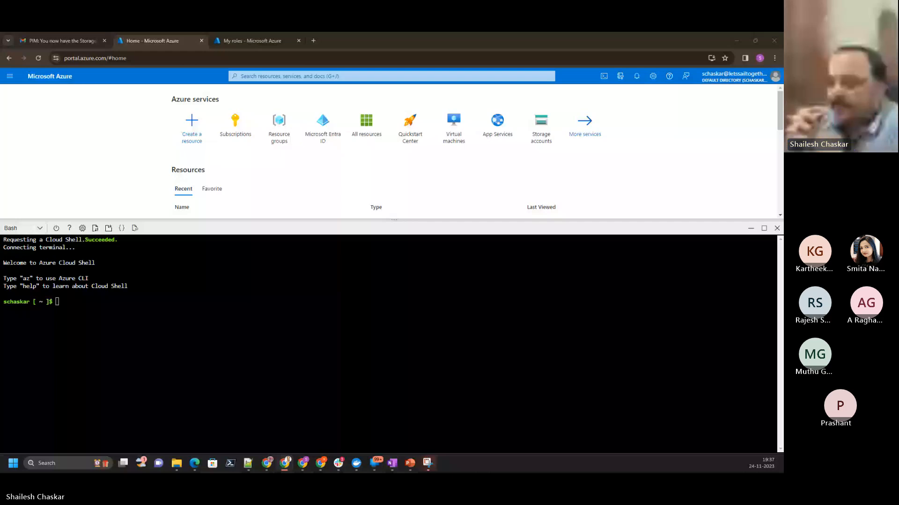
click(206, 312)
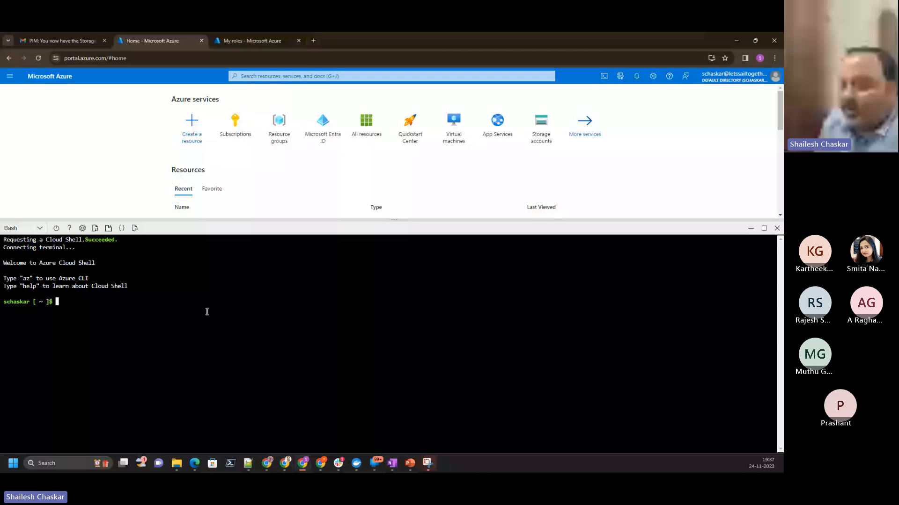
key(Return)
key(Return)
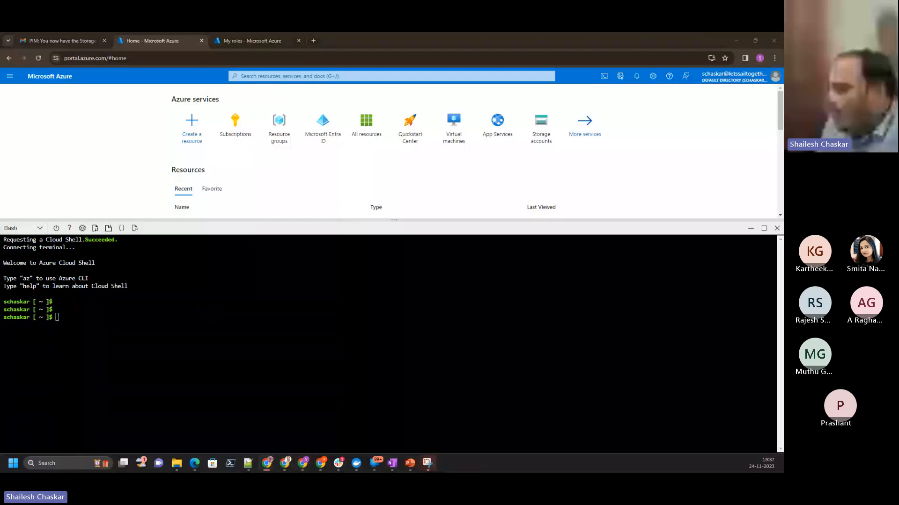
- Bring the administrator's All resources window onto the shared screen to check the resources, then move it away again
drag(781, 121, 253, 174)
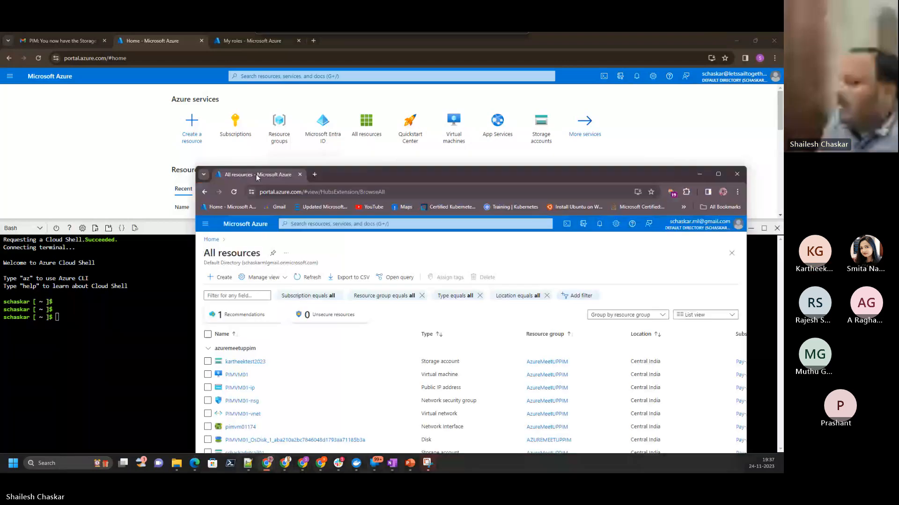
double_click(257, 176)
key(super+shift+Right)
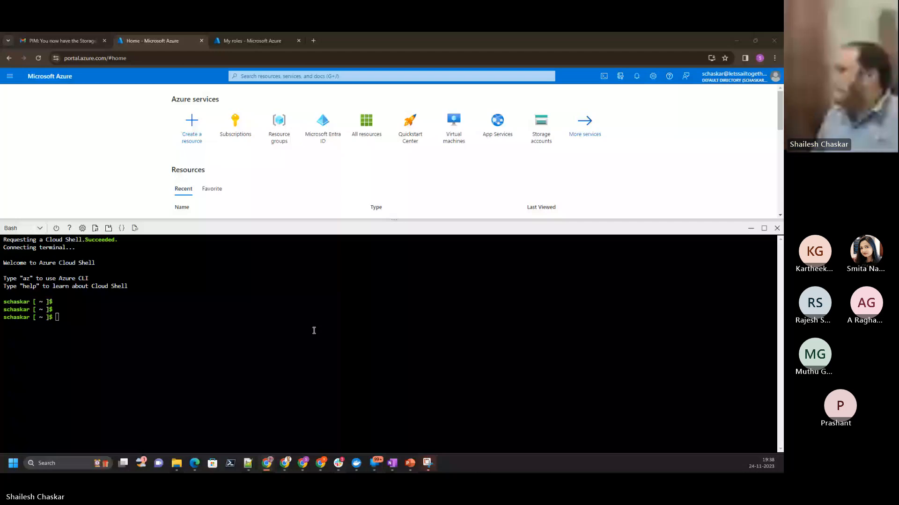
- Run the history command in Cloud Shell and minimize the unrelated LinkedIn browser window
text(history)
key(Return)
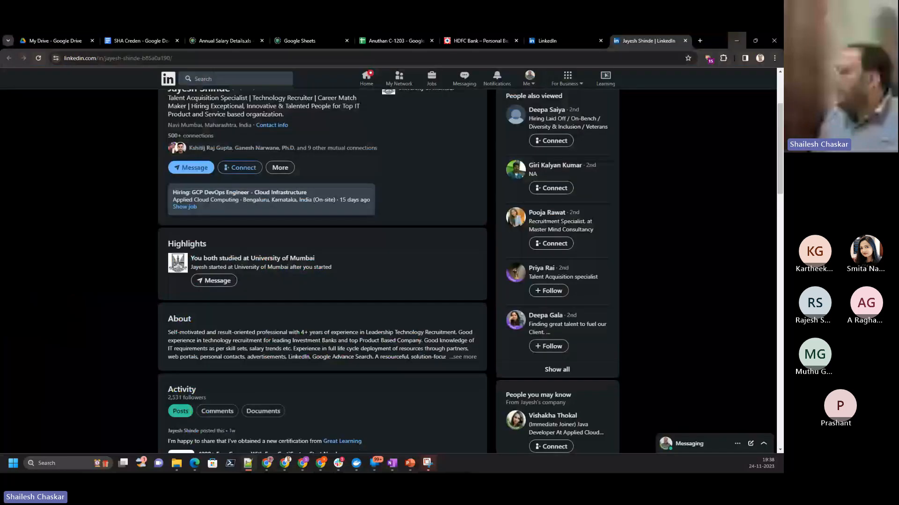
click(737, 40)
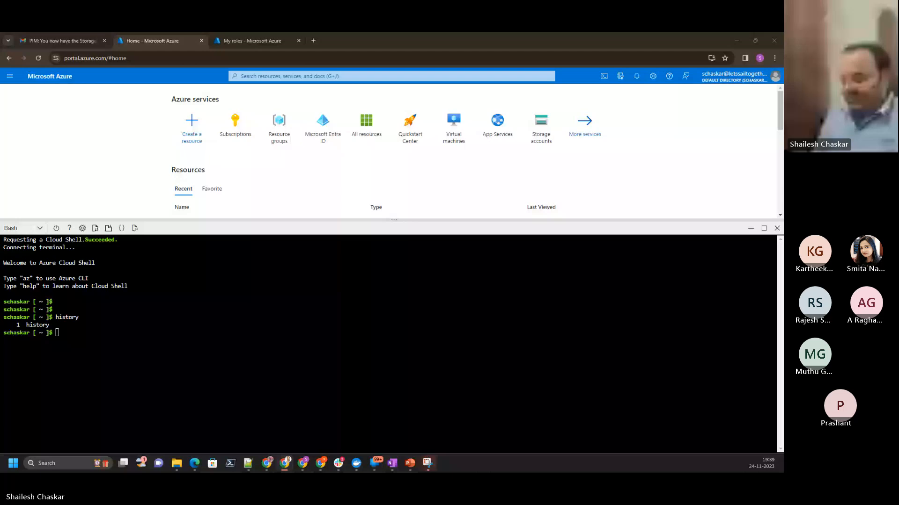
- Return to the guest's Cloud Shell and try to show command help with "az vm ssh --help"
key(alt+Tab)
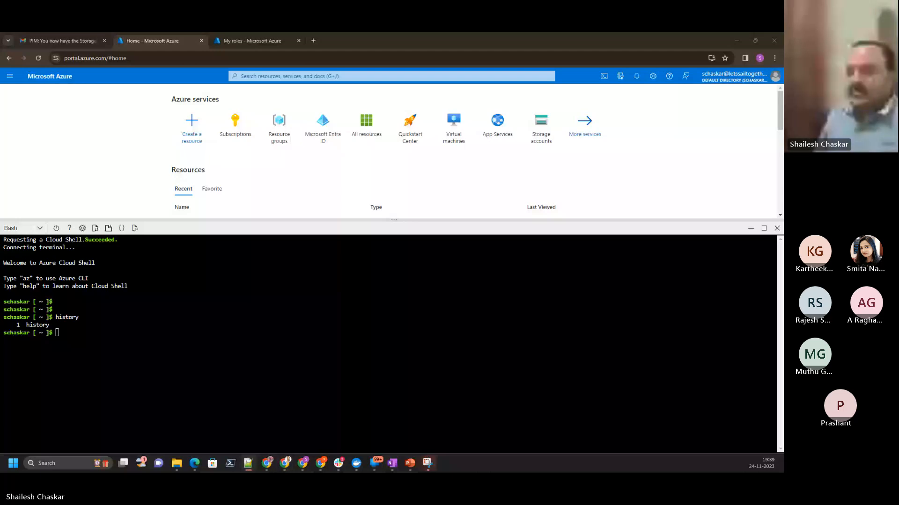
click(186, 371)
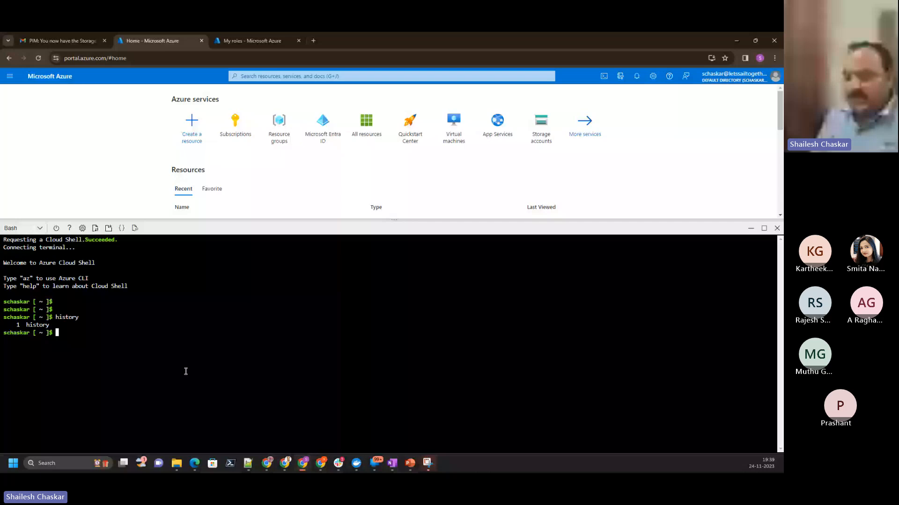
text(az vm ssh --he)
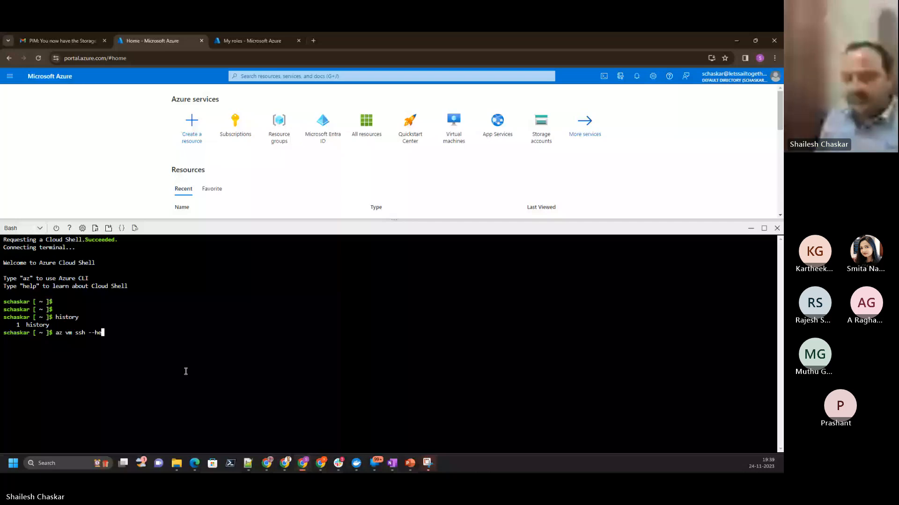
text(lp)
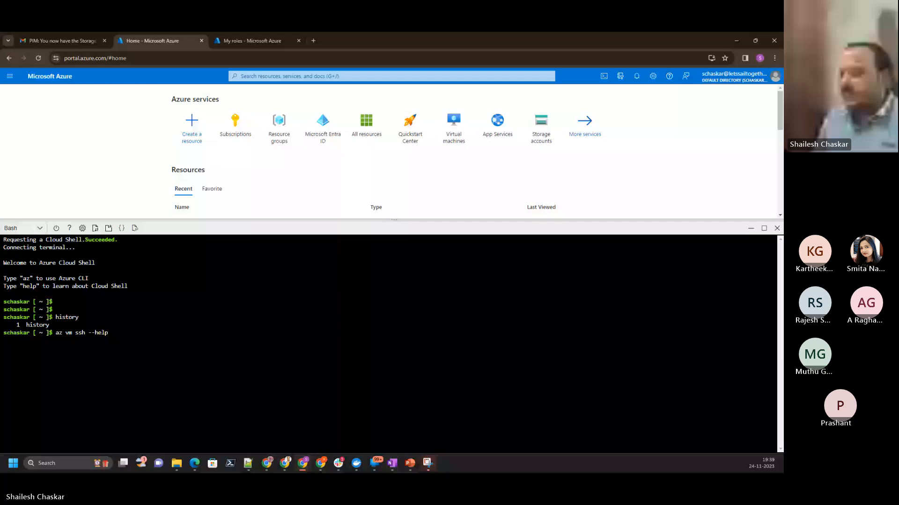
key(Return)
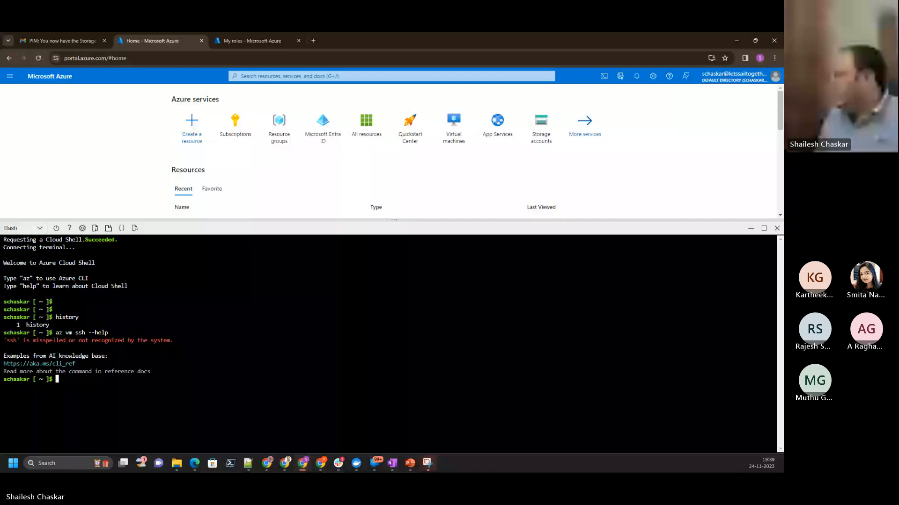
- Return to the guest's Cloud Shell and try running "az vm ssh" without the help option
key(alt+Tab)
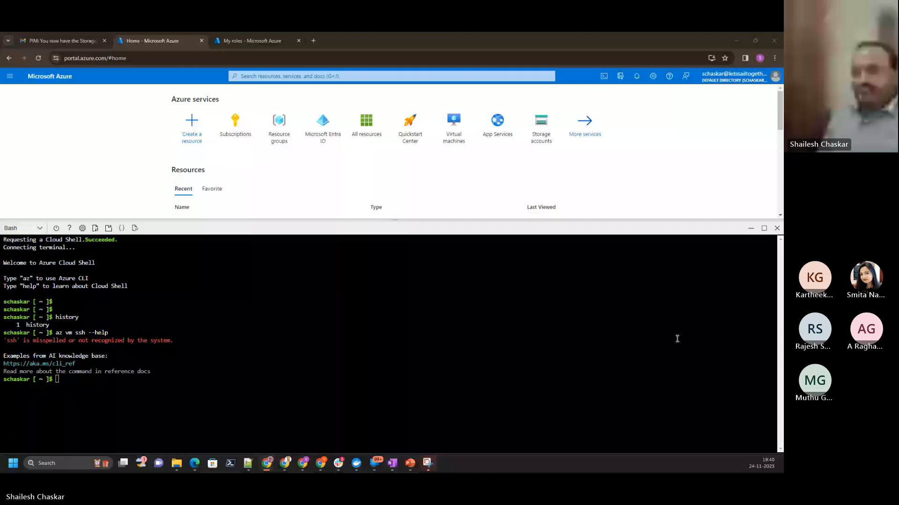
click(356, 348)
key(Up)
key(BackSpace)
key(BackSpace)
key(BackSpace)
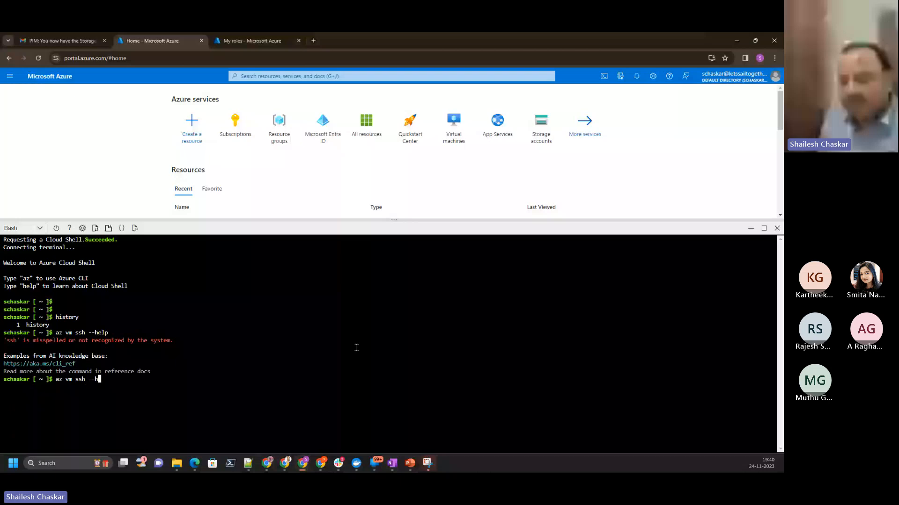
key(BackSpace)
key(BackSpace)
key(BackSpace)
key(Return)
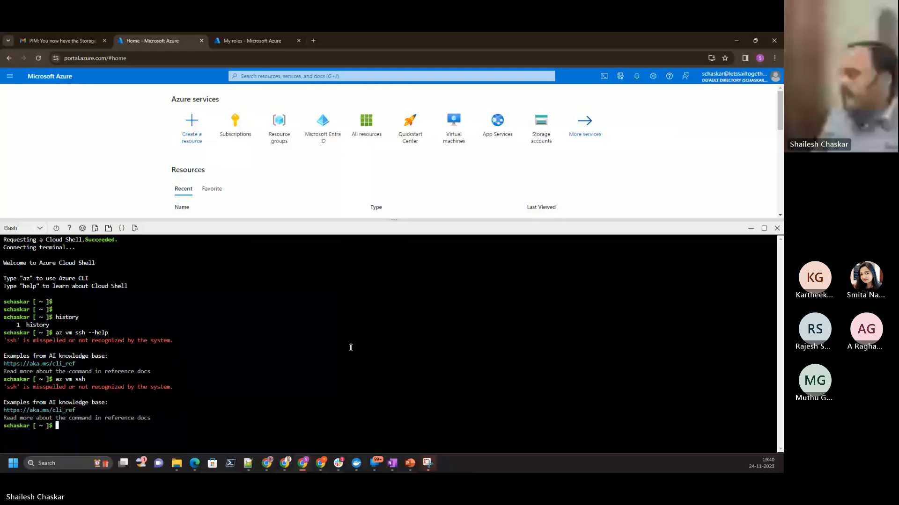
- Run "az vm" and "az vm list", and show the virtual machines as a table with "az vm list -o table"
text(az vm)
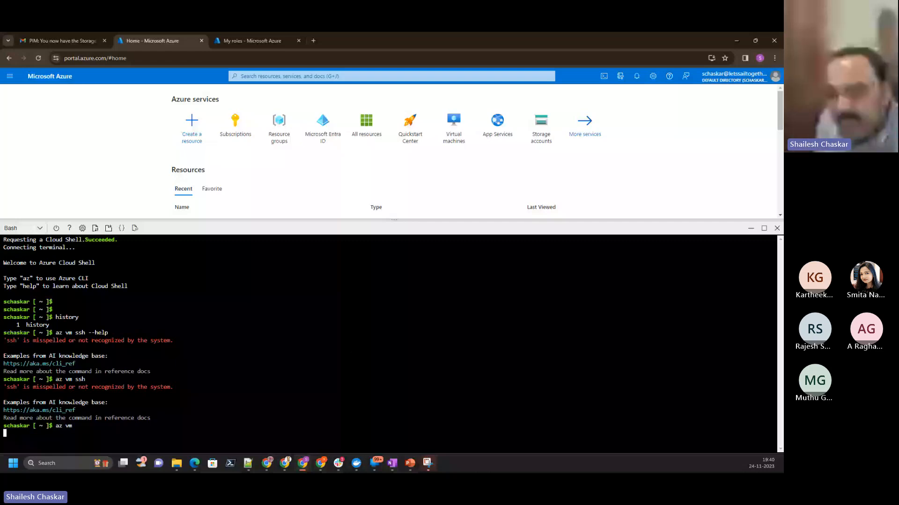
key(Up)
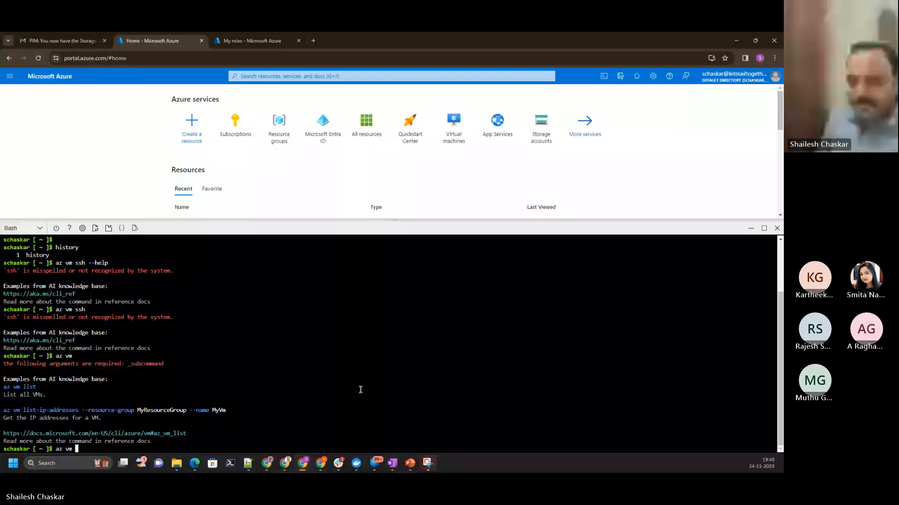
text(list)
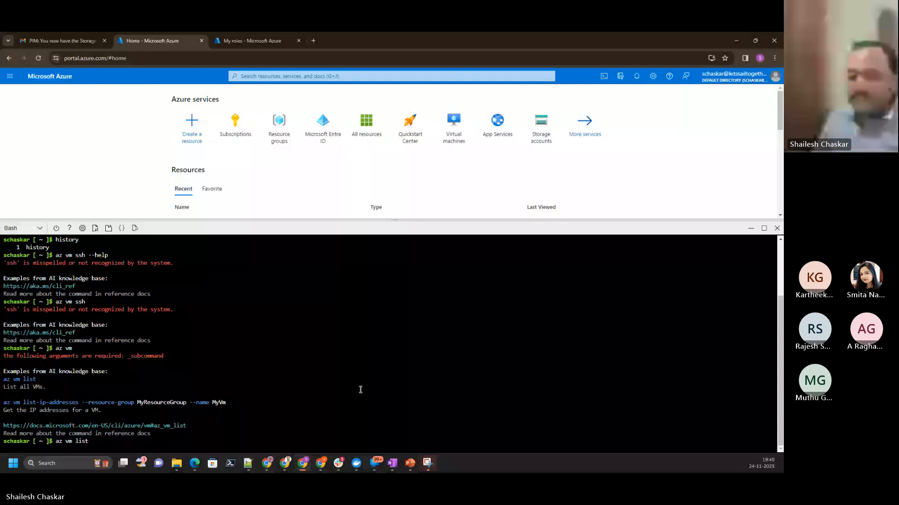
text(az vm list -o table)
key(Return)
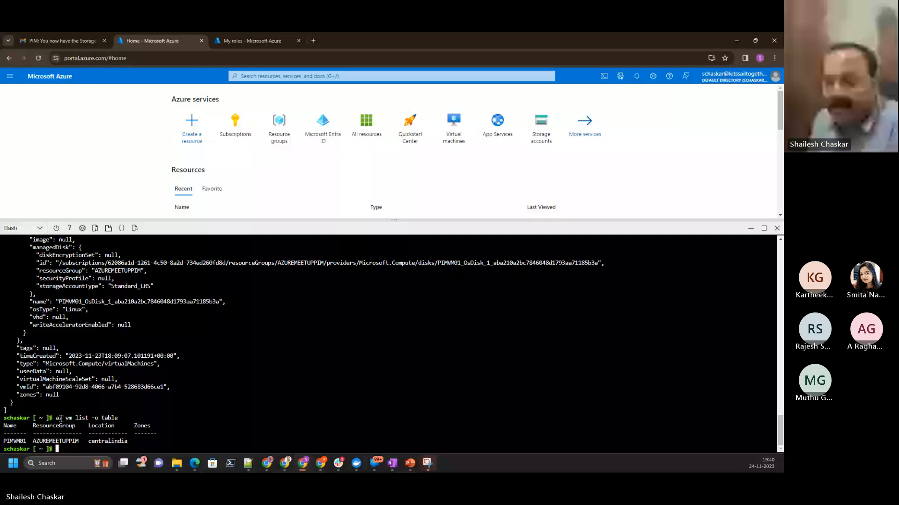
- Compose "az ssh vm --name PIMVM01" at the prompt, removing the extra text pasted after the VM name
key(alt+Tab)
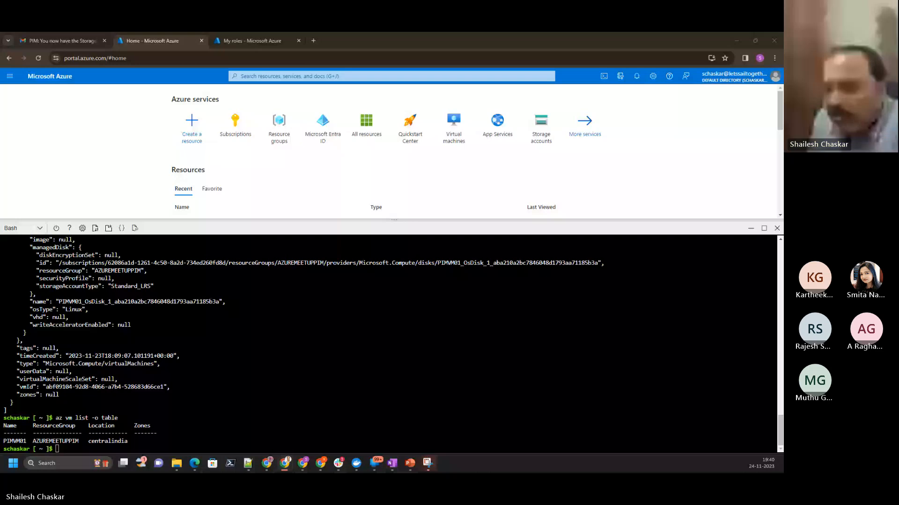
scroll(288, 412, up, 15)
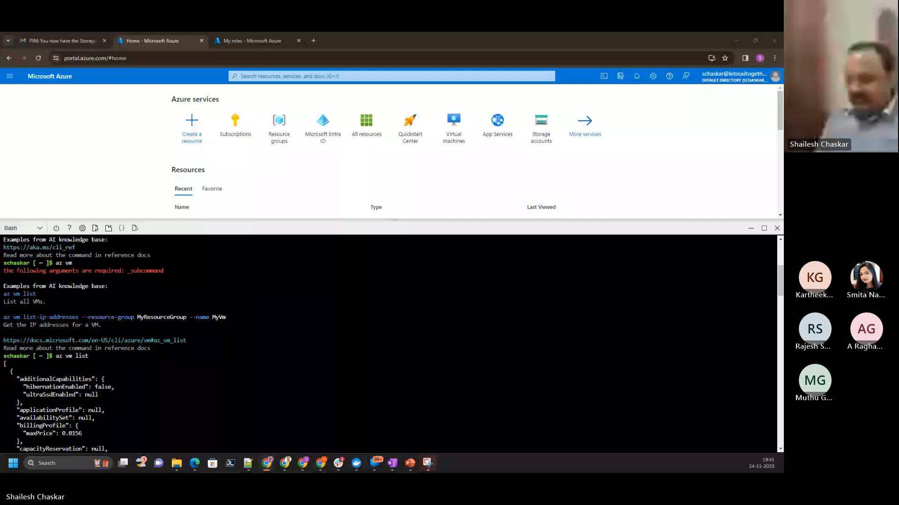
click(235, 398)
text(az ss)
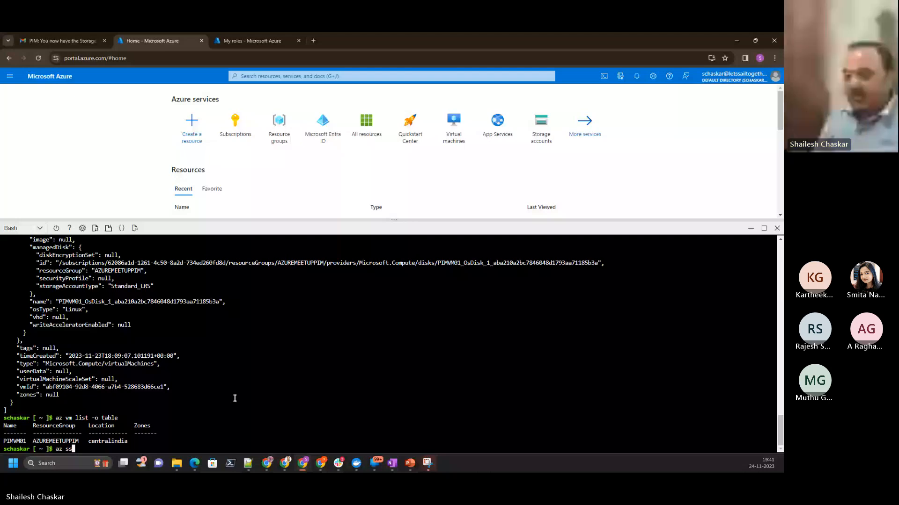
text(h vm --name)
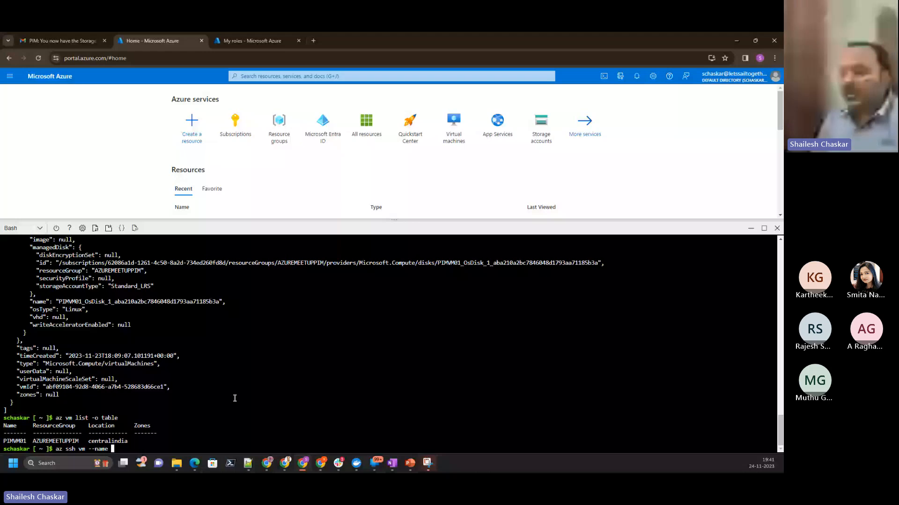
key(alt+Tab)
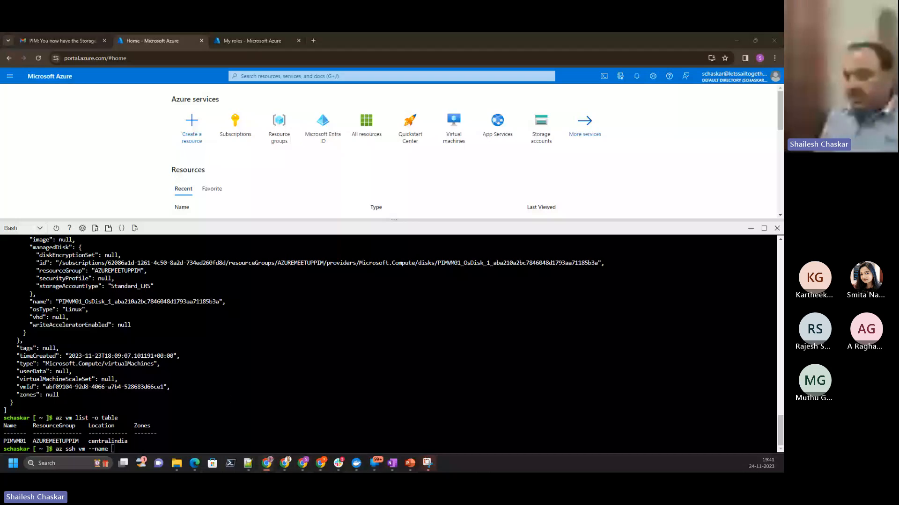
click(288, 326)
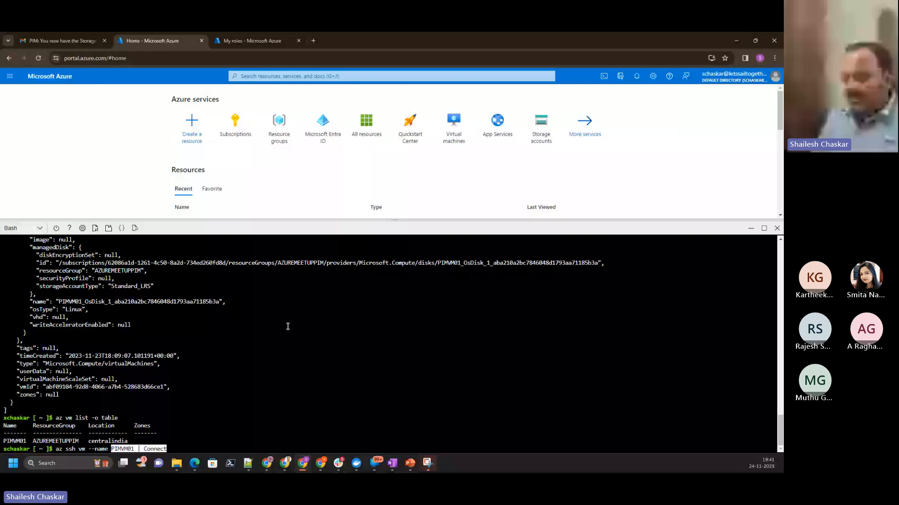
key(BackSpace)
key(BackSpace)
key(BackSpace)
key(BackSpace)
key(BackSpace)
key(BackSpace)
key(BackSpace)
key(BackSpace)
key(BackSpace)
- Try the SSH command with "--resourcegroup AzureMeetUPPIM", and try it again as "az ssh vm --name PIMVM01" alone
text(--resourcehr)
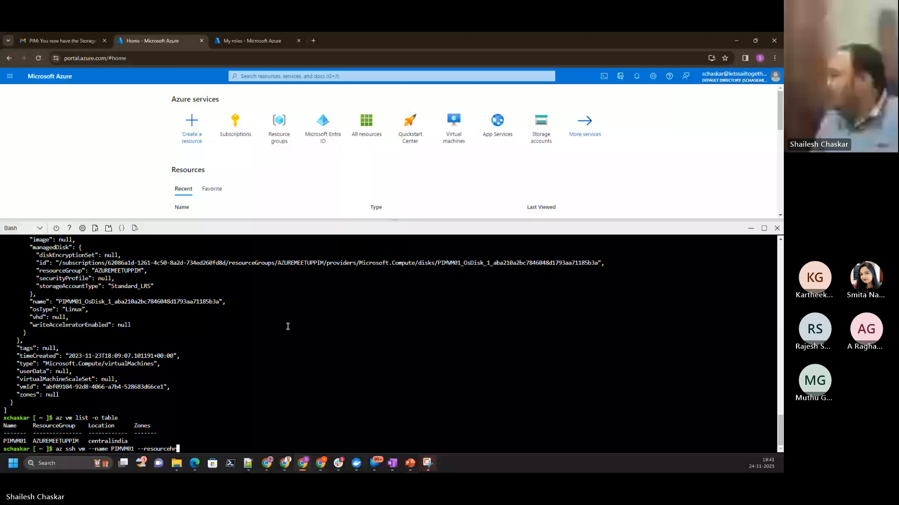
key(BackSpace)
key(BackSpace)
text(group)
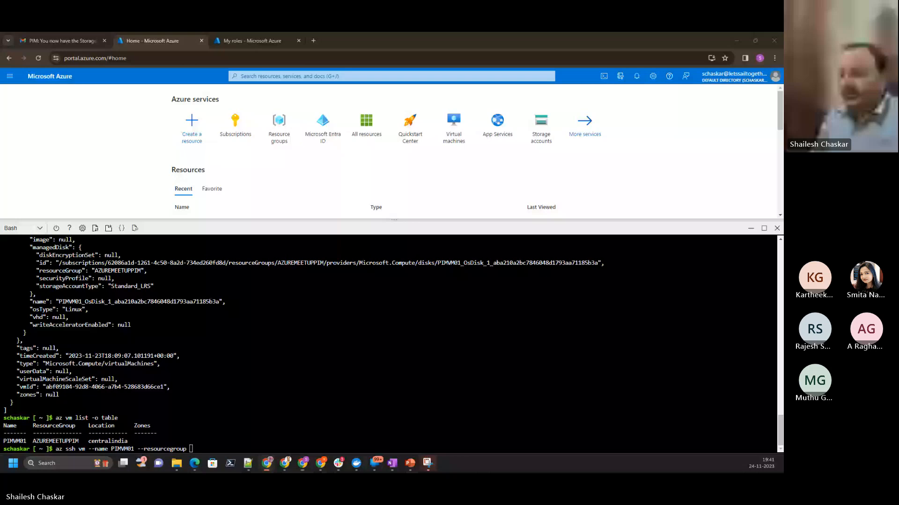
click(377, 351)
text(AzureMeetUPPIM)
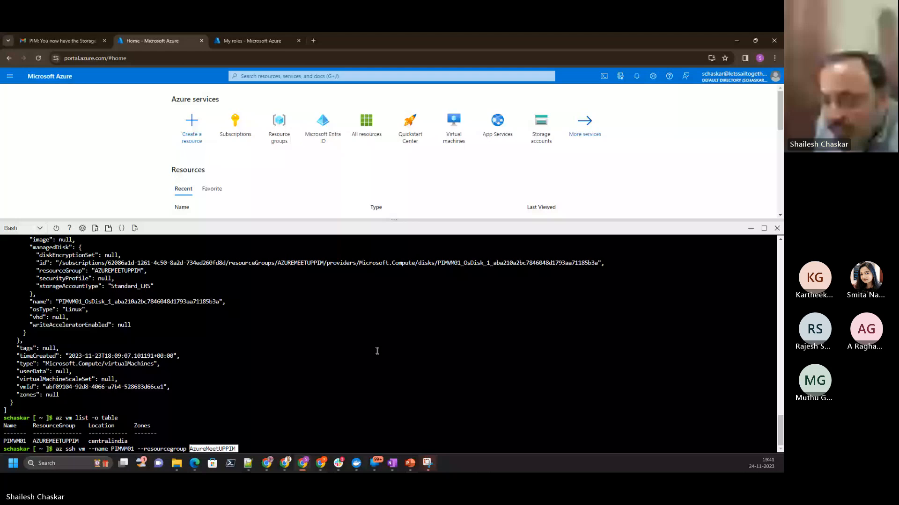
key(Return)
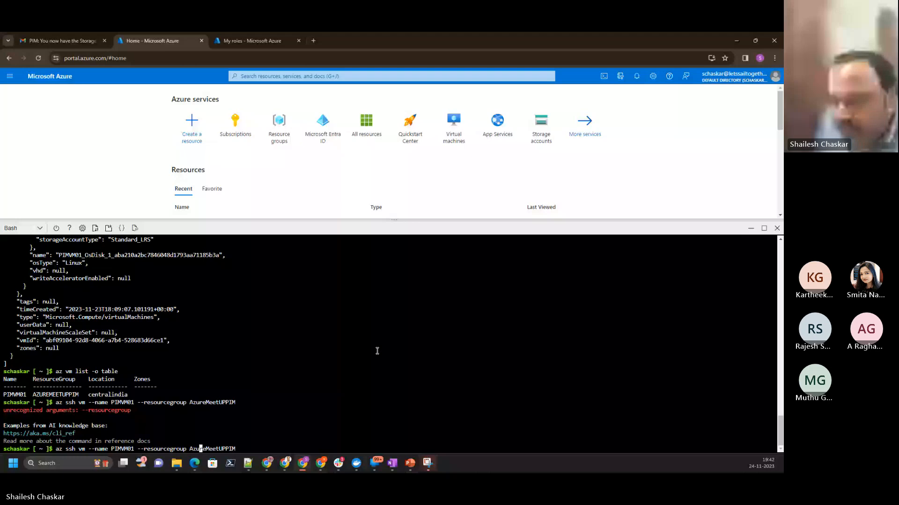
key(Return)
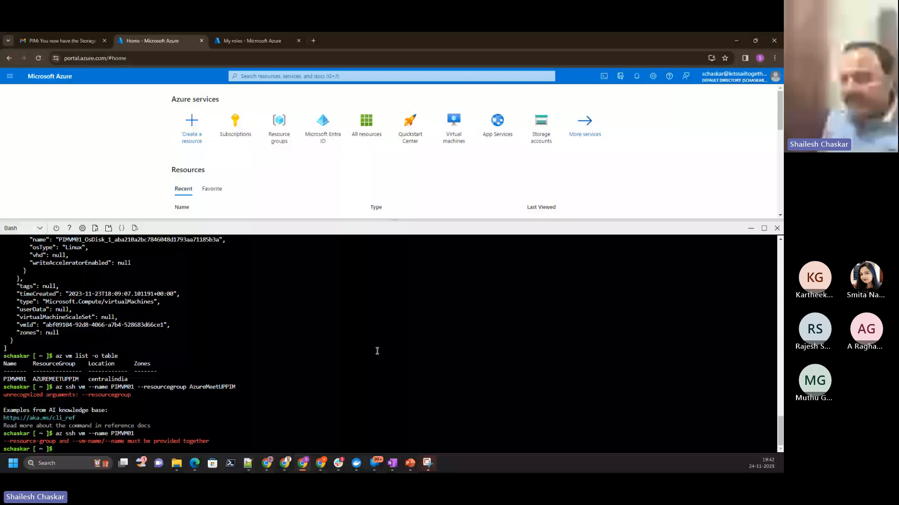
- Run "az ssh vm --name PIMVM01 --resource-group AzureMeetUPPIM" and answer yes to trust the host key
key(Up)
key(Up)
key(Left)
key(Left)
key(Left)
key(Left)
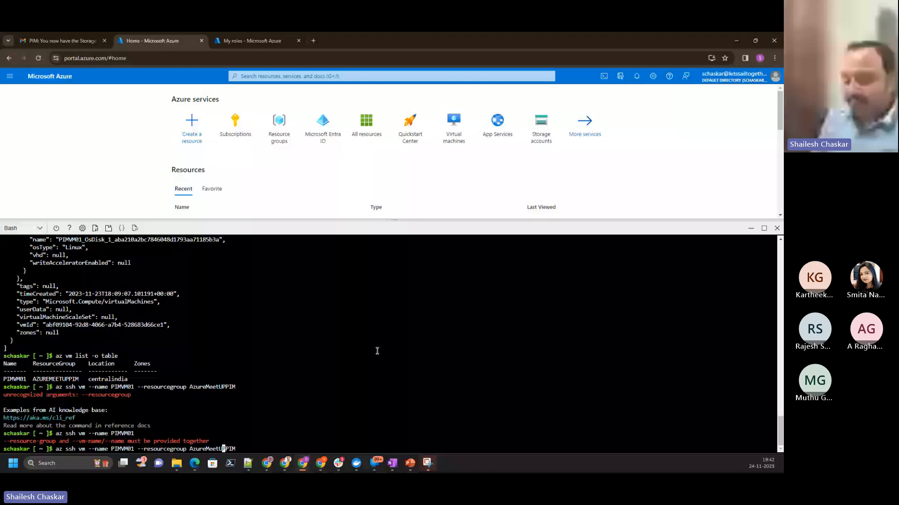
key(Left)
key(Left)
key(Left)
key(Left)
key(Left)
key(Left)
key(Left)
key(Left)
key(Left)
key(Left)
key(Left)
key(Left)
key(Left)
key(Left)
key(Left)
key(Left)
text(-)
key(Return)
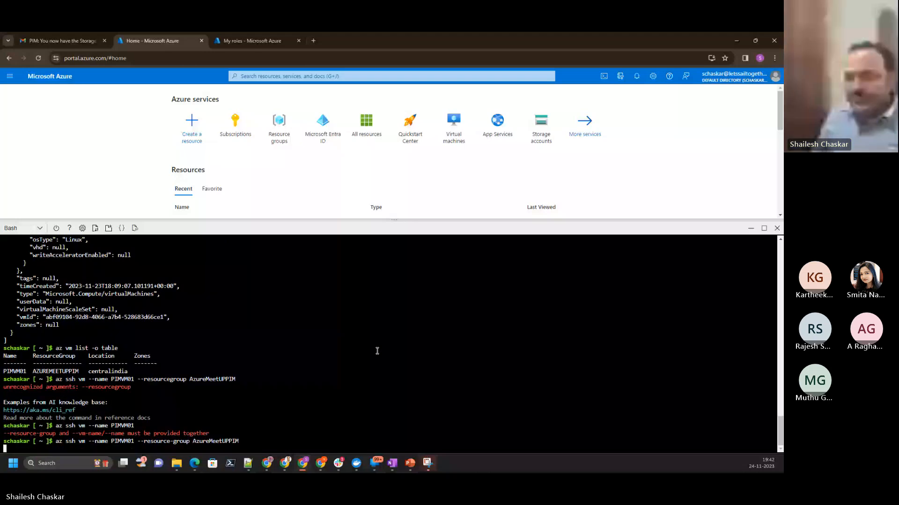
text(yes)
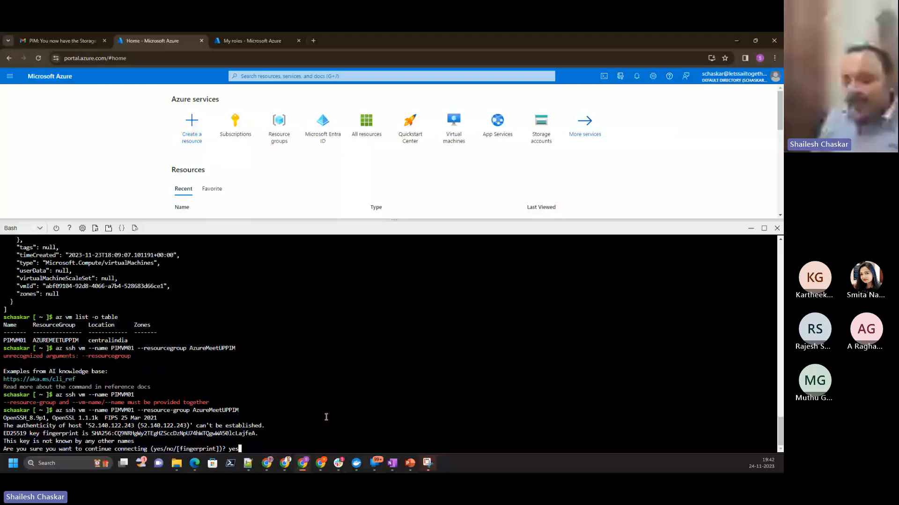
key(Return)
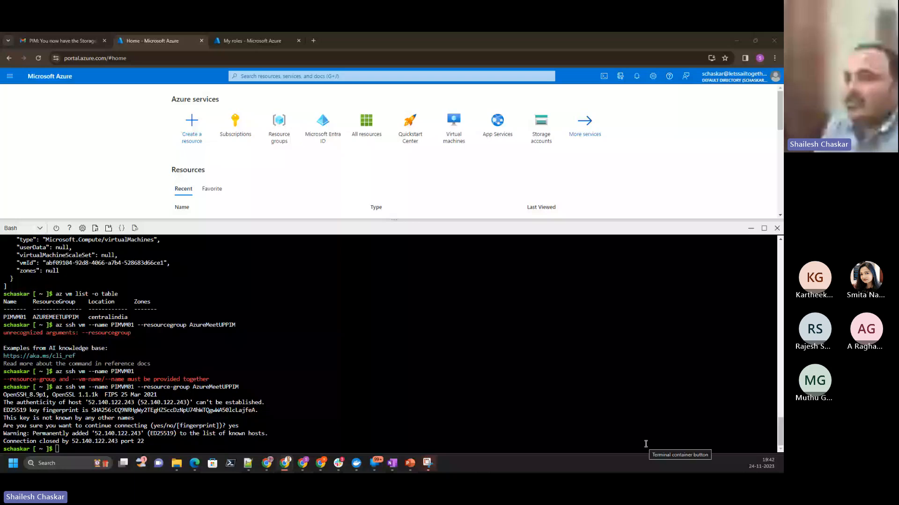
- Check the guest's eligible Azure resource role assignments, and return to Cloud Shell with its terminal pane enlarged
click(250, 44)
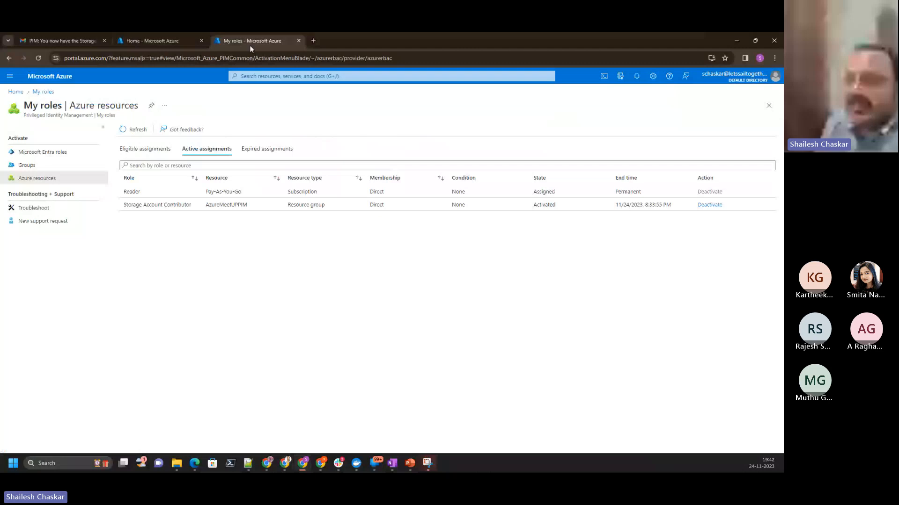
click(145, 149)
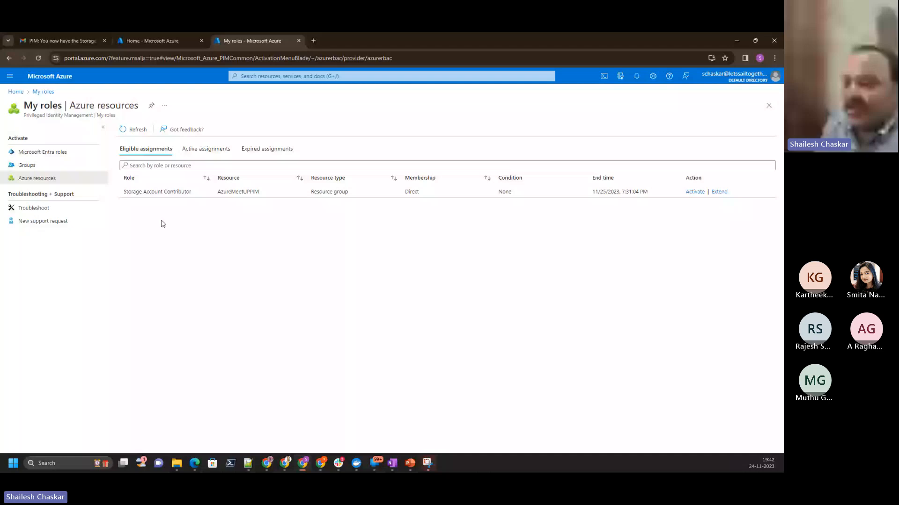
click(159, 40)
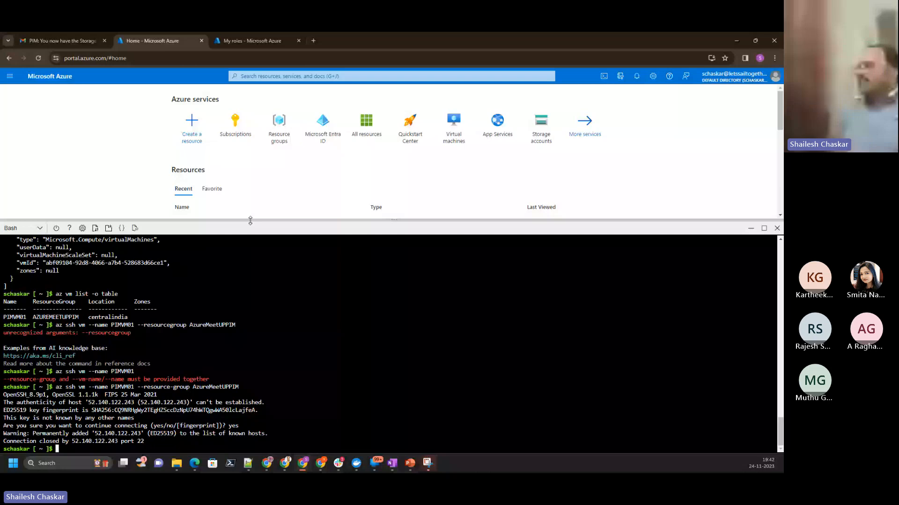
drag(250, 221, 250, 157)
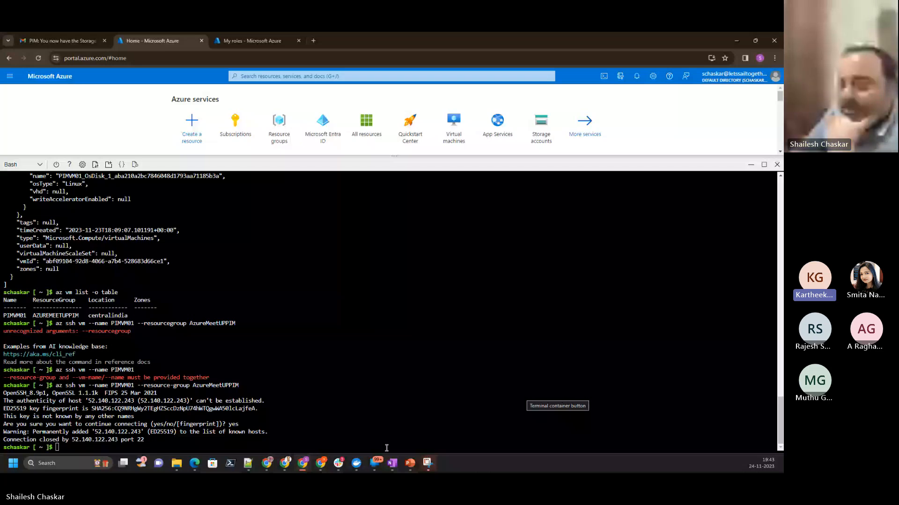
- Switch to the PIM presentation in PowerPoint and minimize it to bring up the Gmail inbox
click(410, 463)
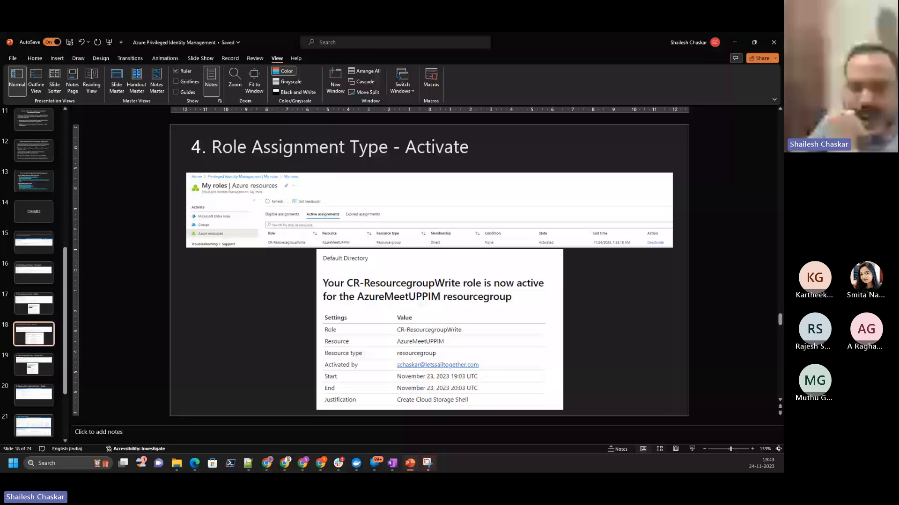
key(alt+Tab)
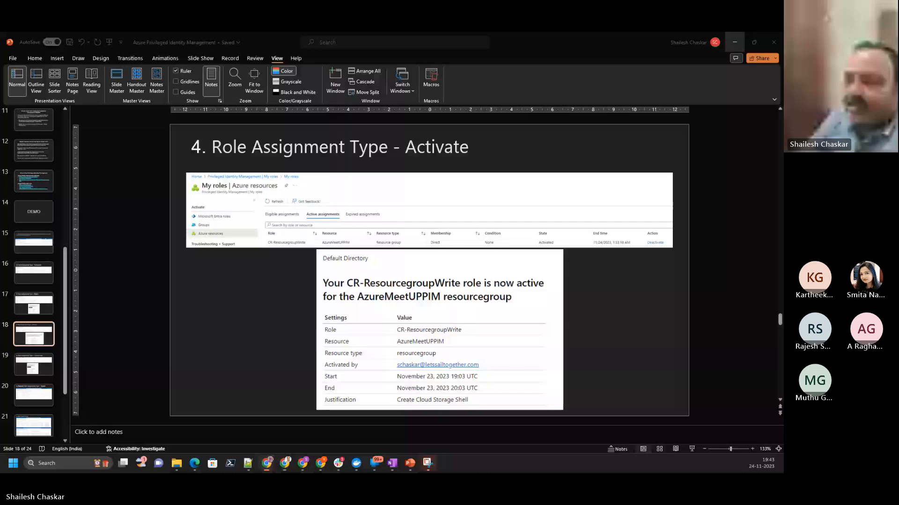
click(734, 42)
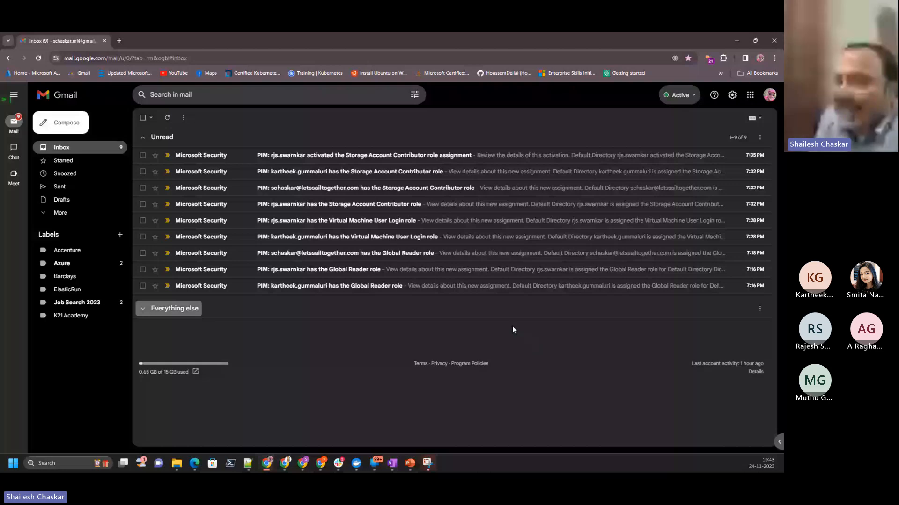
- Review the Virtual Machine User Login role assignment email in Gmail, open its portal details link and close that page
click(323, 220)
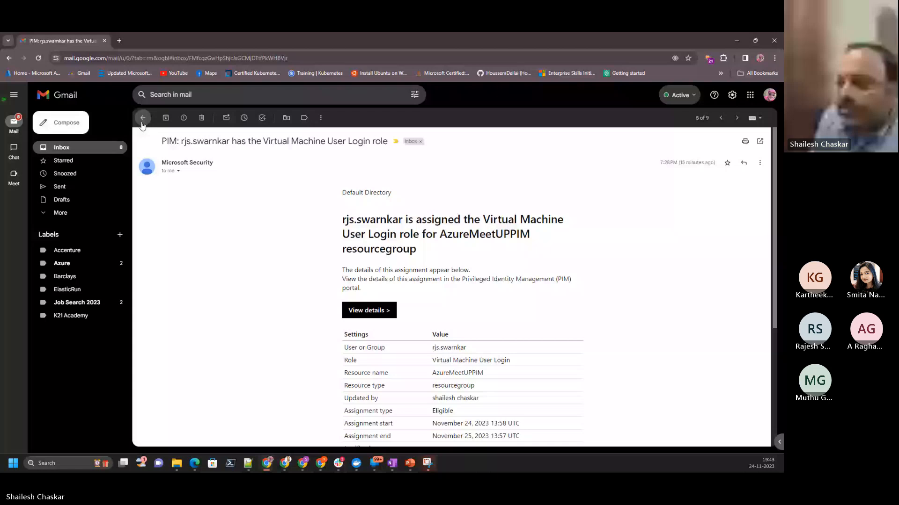
click(143, 121)
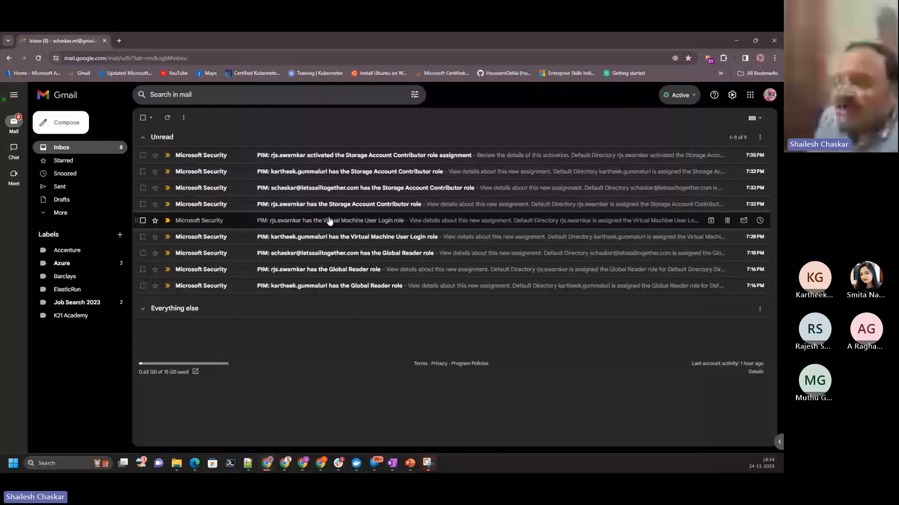
click(329, 221)
click(375, 278)
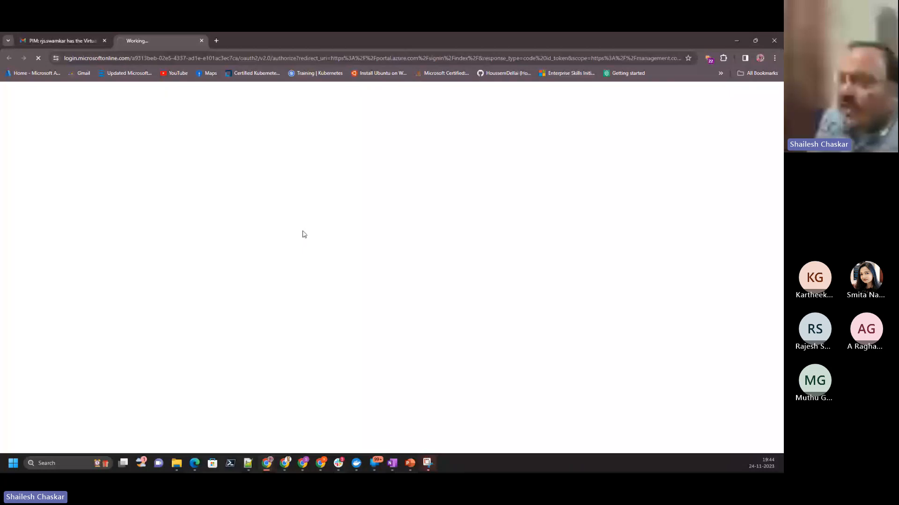
click(201, 41)
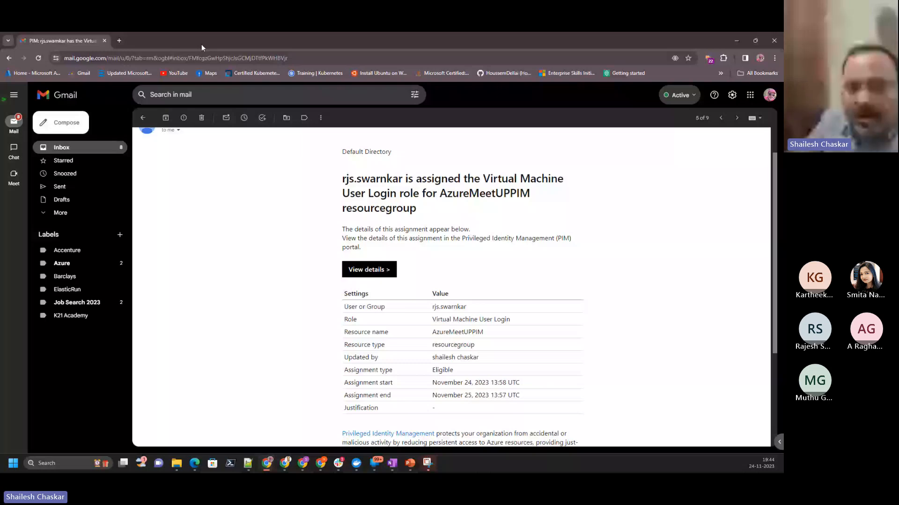
- Switch to PowerPoint and move "Demo" from the To Do column to In-progress in slide 3's agenda table
key(alt+Tab)
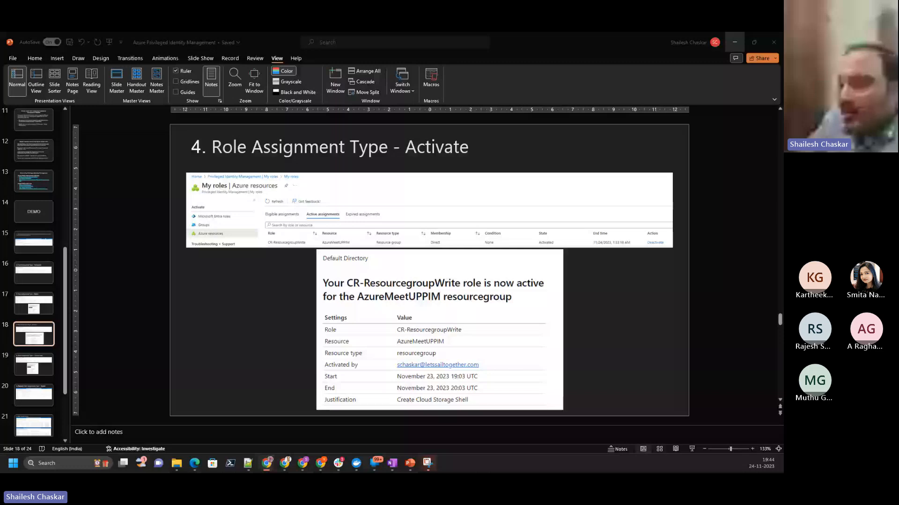
scroll(37, 189, up, 5)
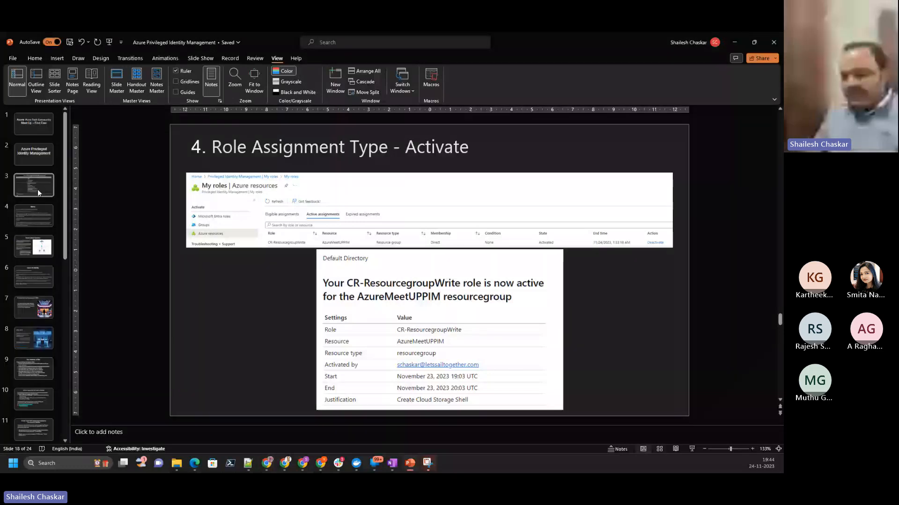
click(37, 189)
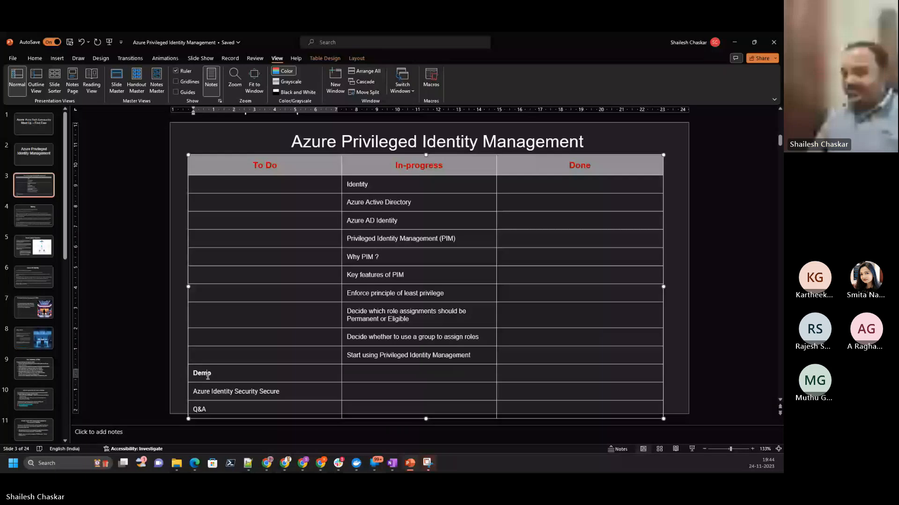
double_click(208, 376)
key(ctrl+x)
click(356, 373)
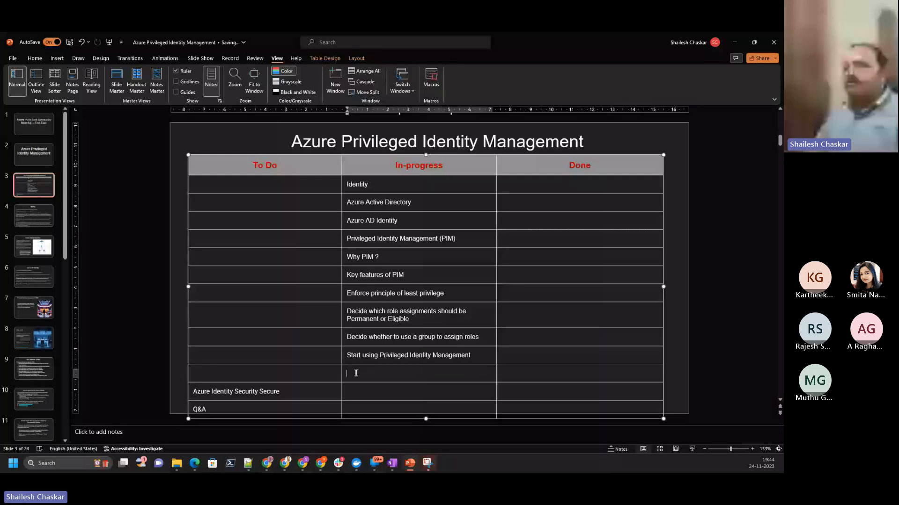
key(ctrl+v)
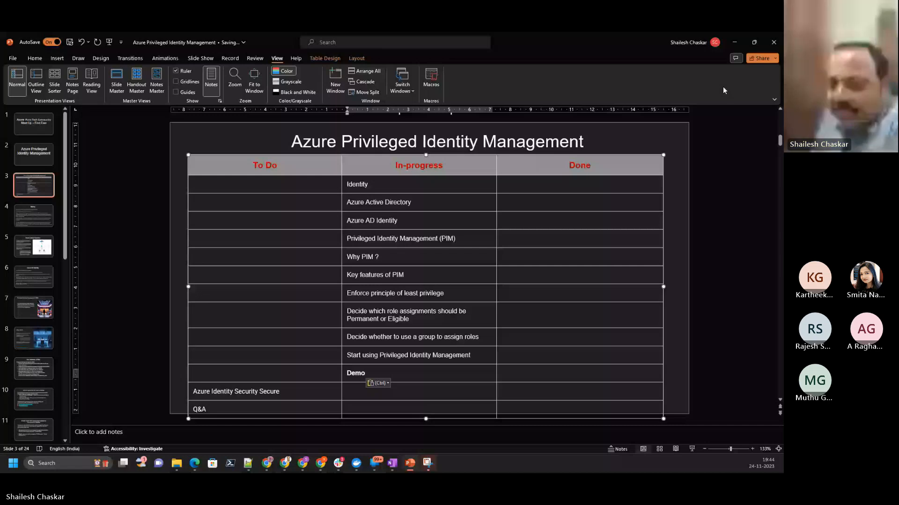
key(Escape)
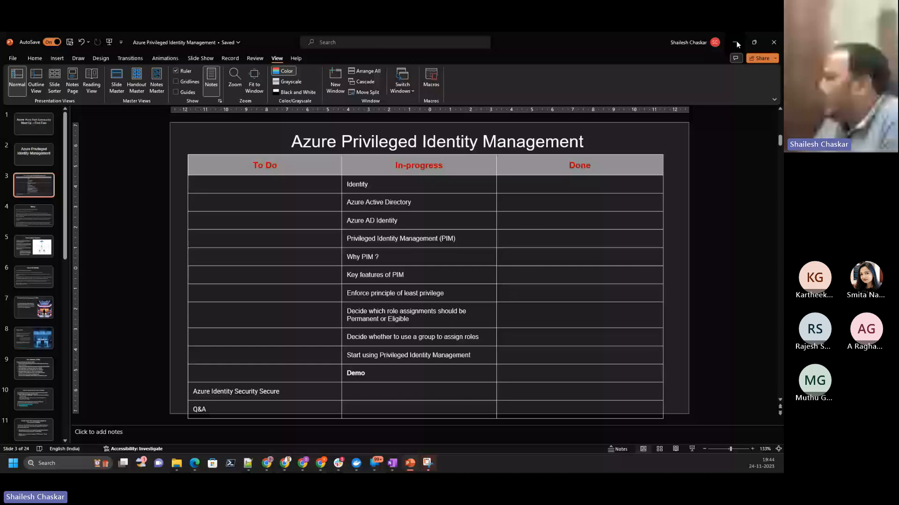
- Minimize the presentation and bring up the Gmail window maximized to review the unread PIM notification emails
click(736, 42)
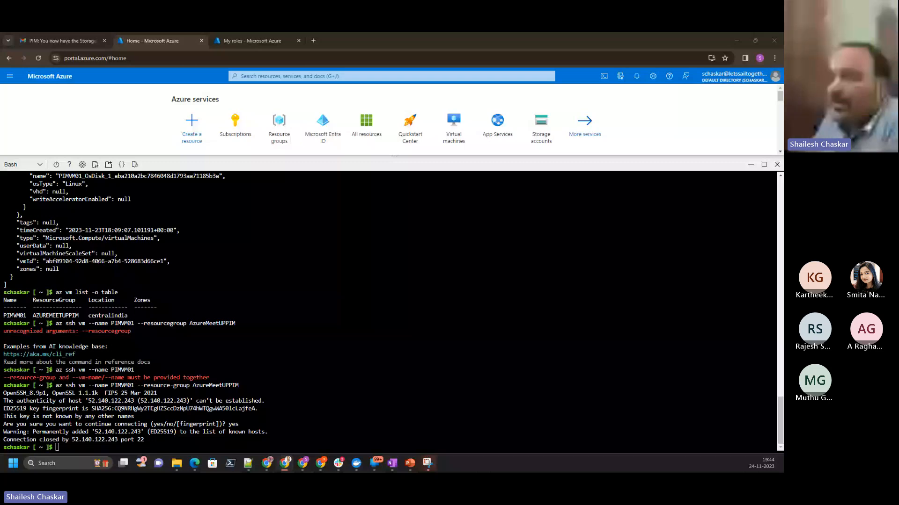
drag(1, 199, 108, 198)
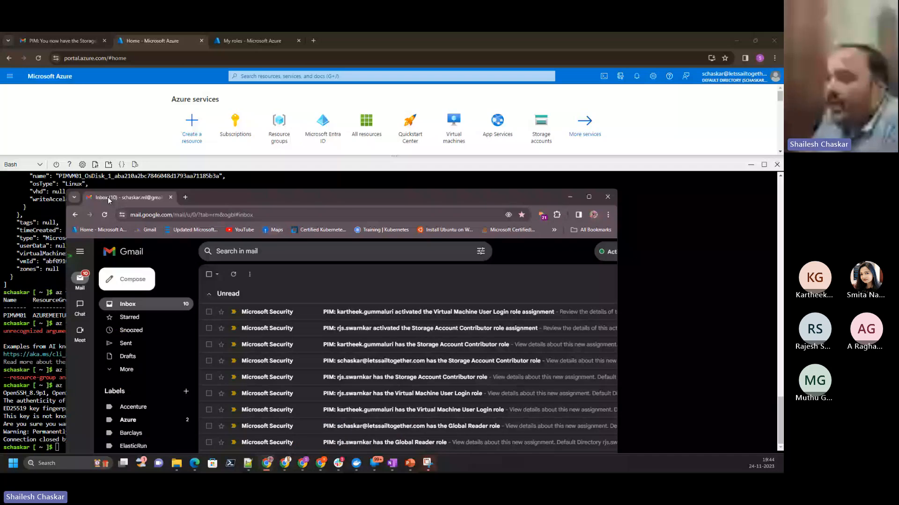
double_click(107, 198)
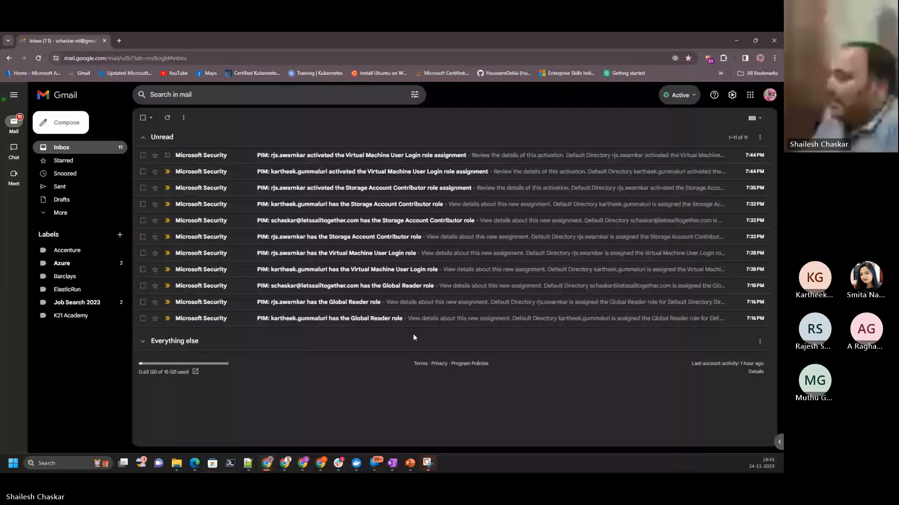
- Return through the Cloud Shell window to PowerPoint and show the "Role Assignment Type - Activate" slide
key(alt+Tab)
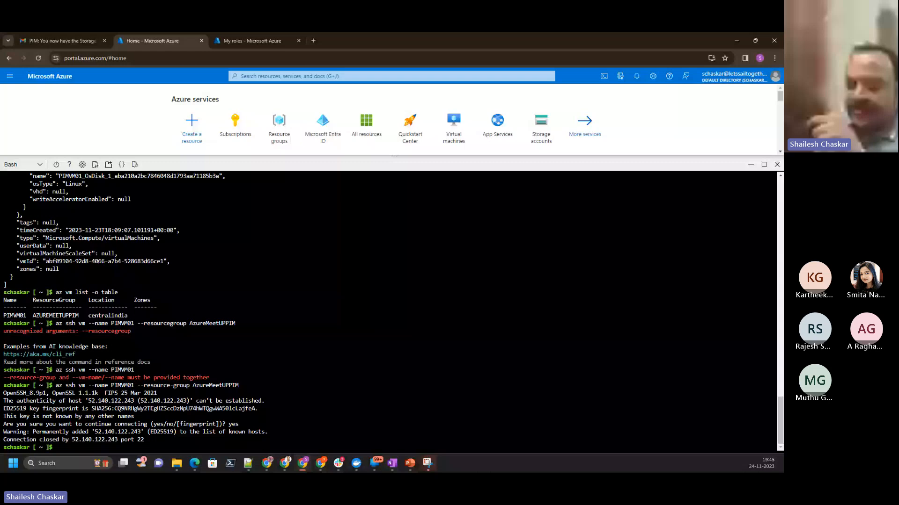
key(alt+Tab)
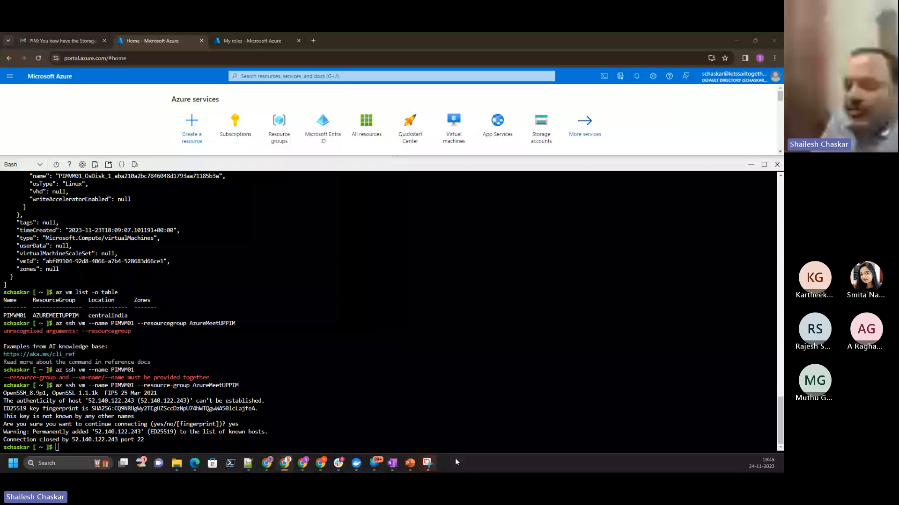
click(410, 463)
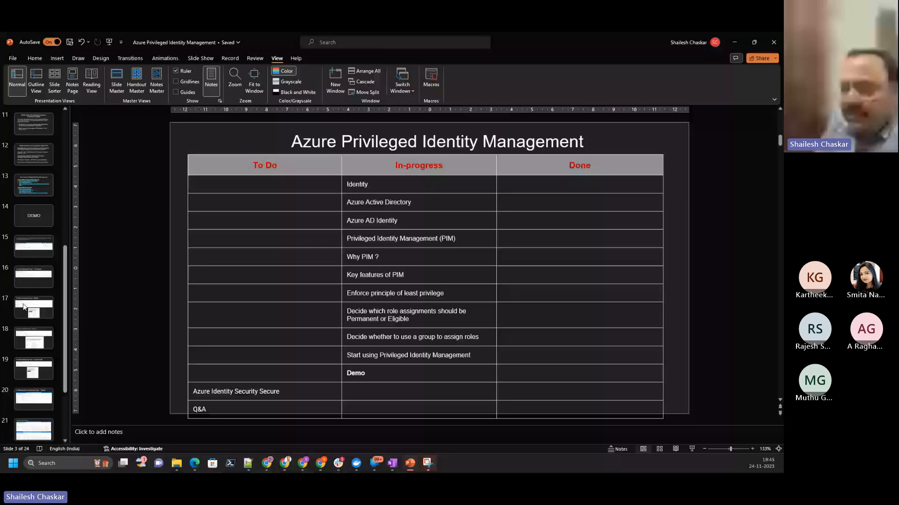
click(41, 342)
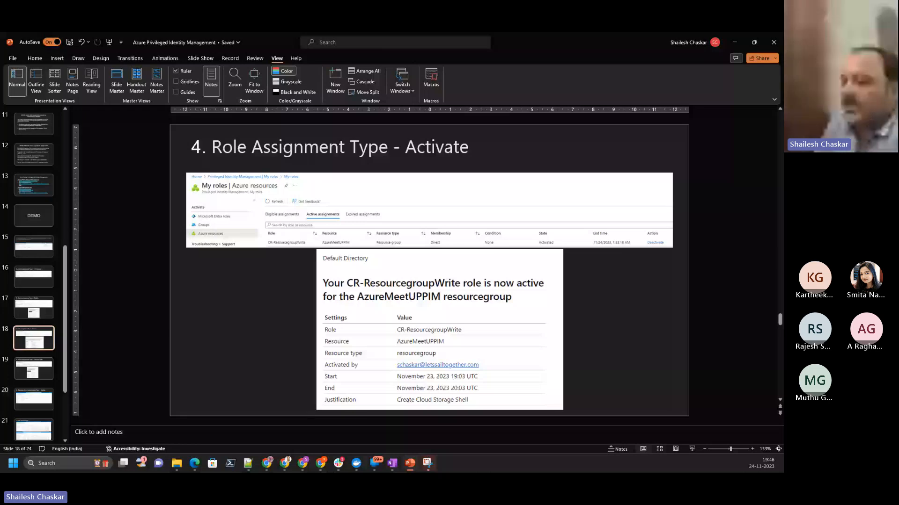
- Switch to the administrator's Azure portal and review the role assignments and role filter in the Pay-As-You-Go subscription's access control
drag(298, 472, 298, 223)
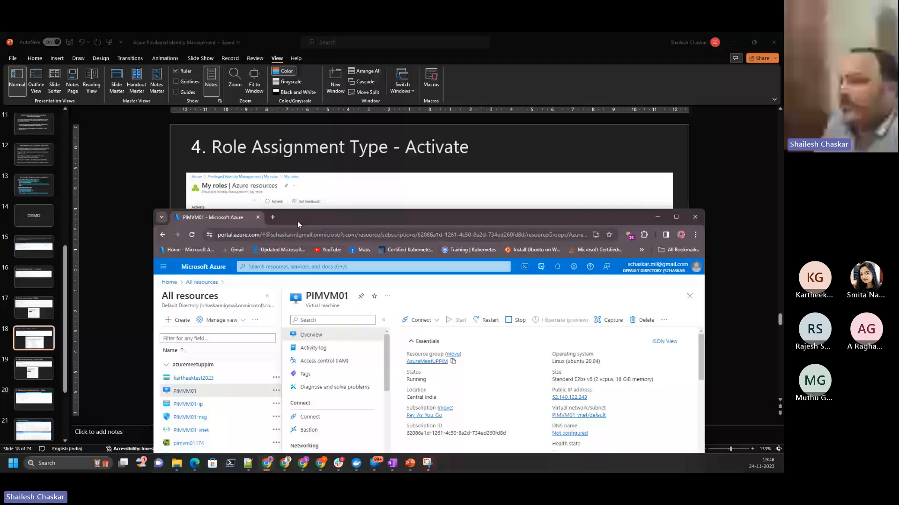
click(576, 146)
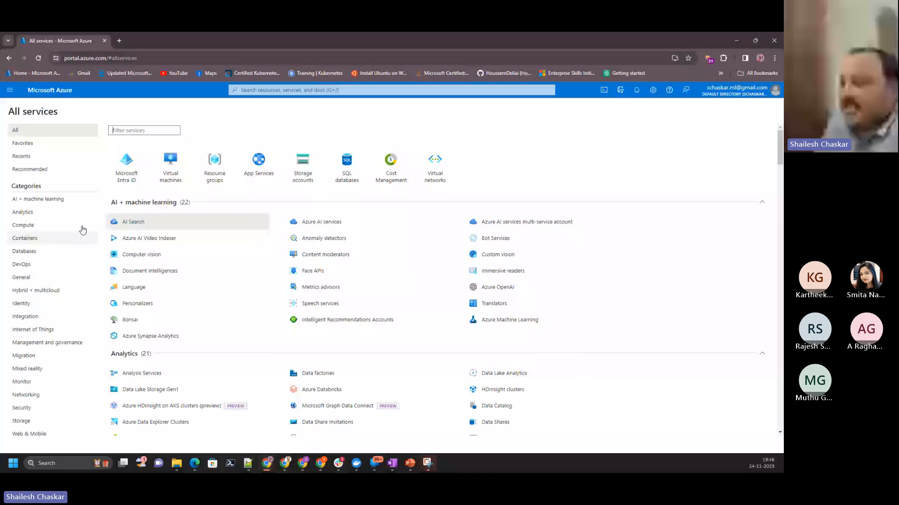
click(272, 285)
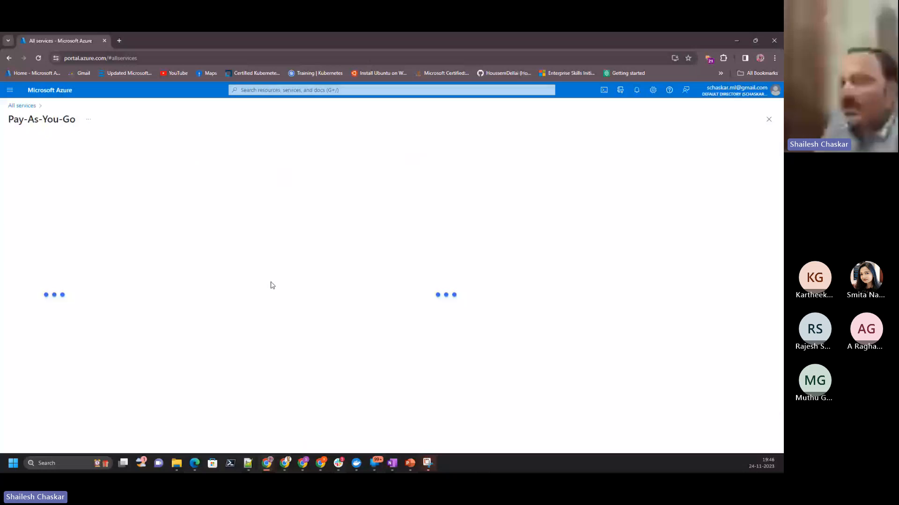
click(46, 184)
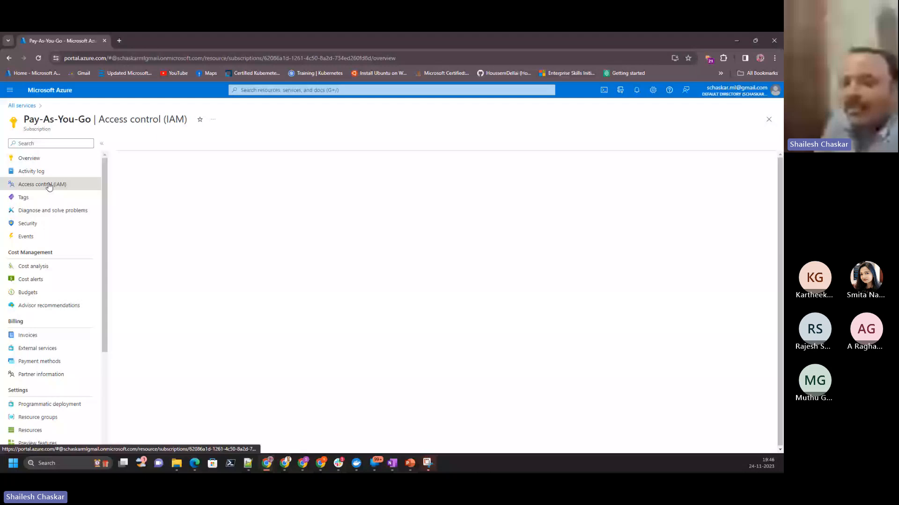
click(130, 143)
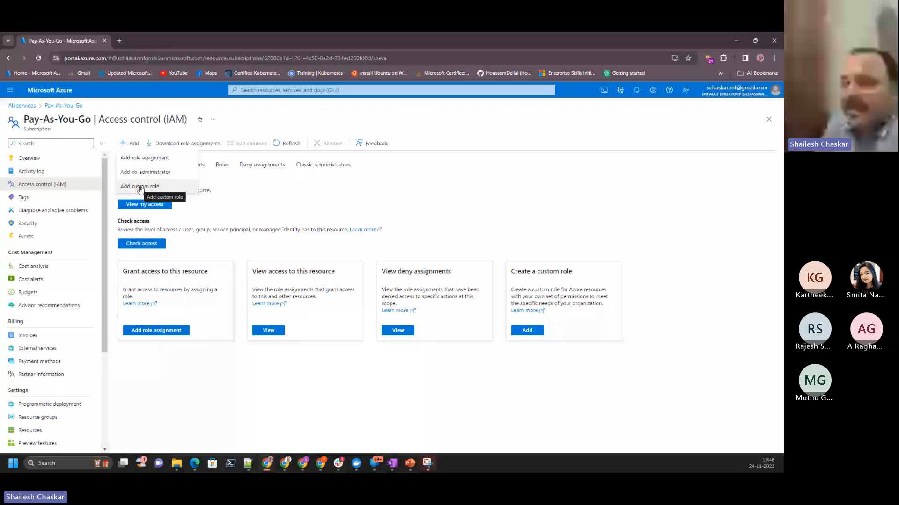
click(196, 169)
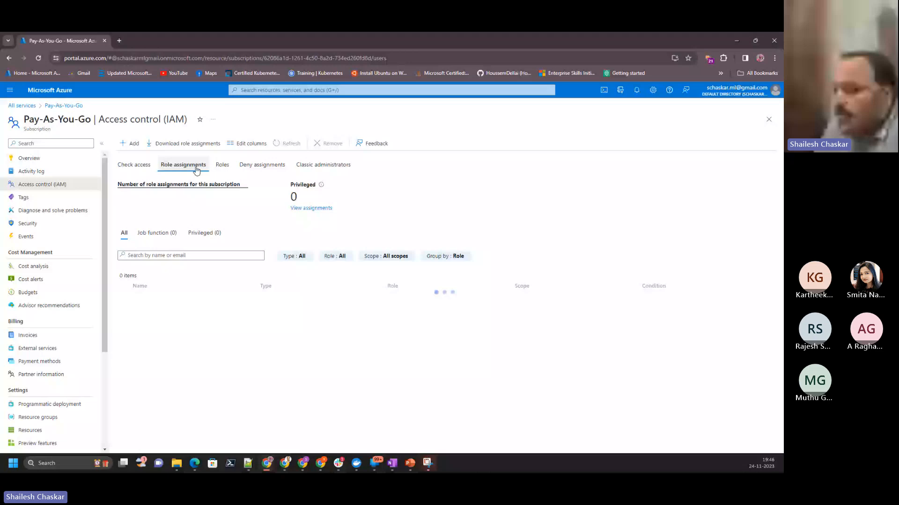
click(334, 258)
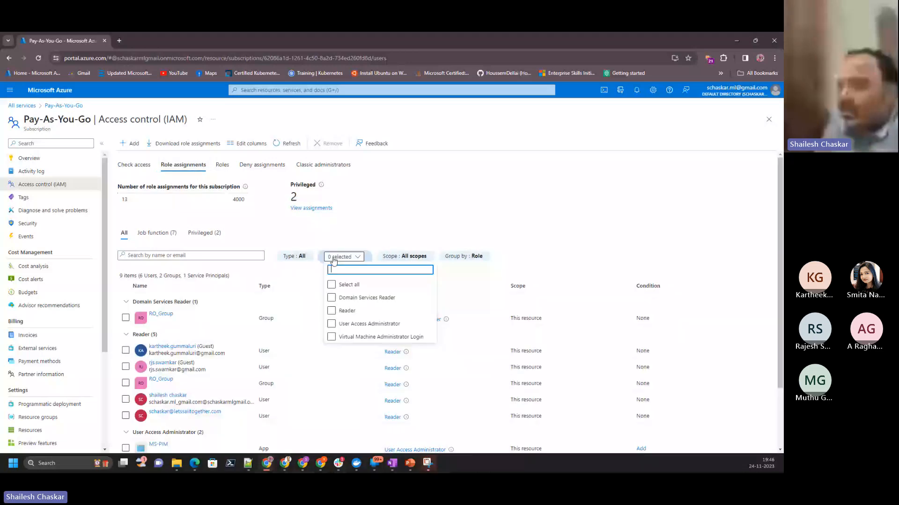
- Filter the subscription's roles to CustomRole and examine the read and write permissions of CR-ResourcegroupWrite
click(318, 205)
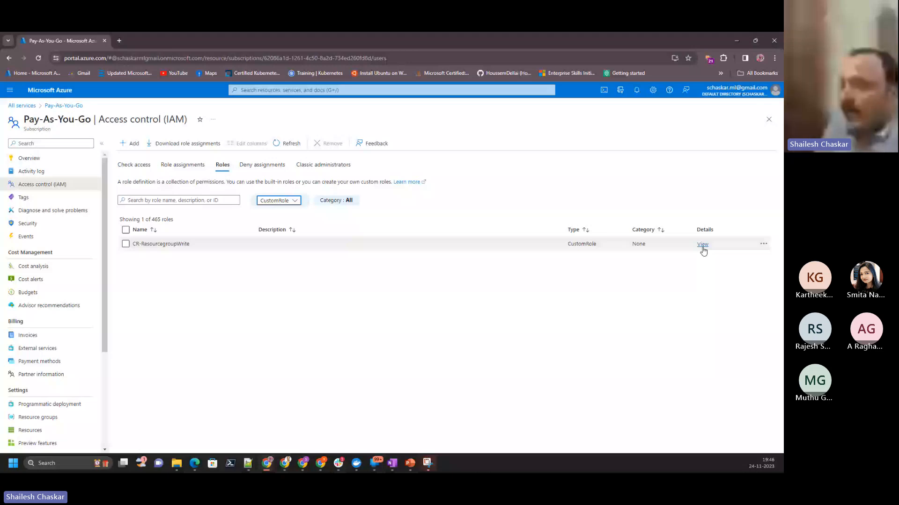
click(702, 245)
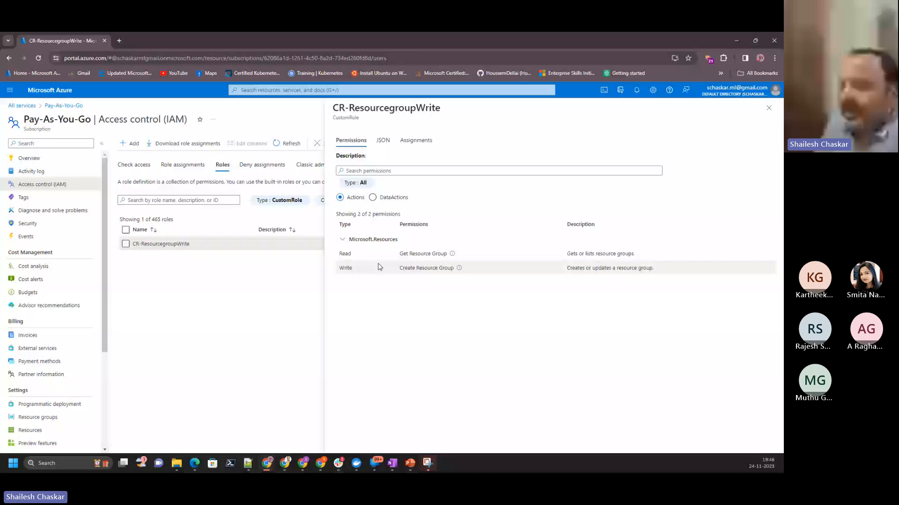
triple_click(432, 254)
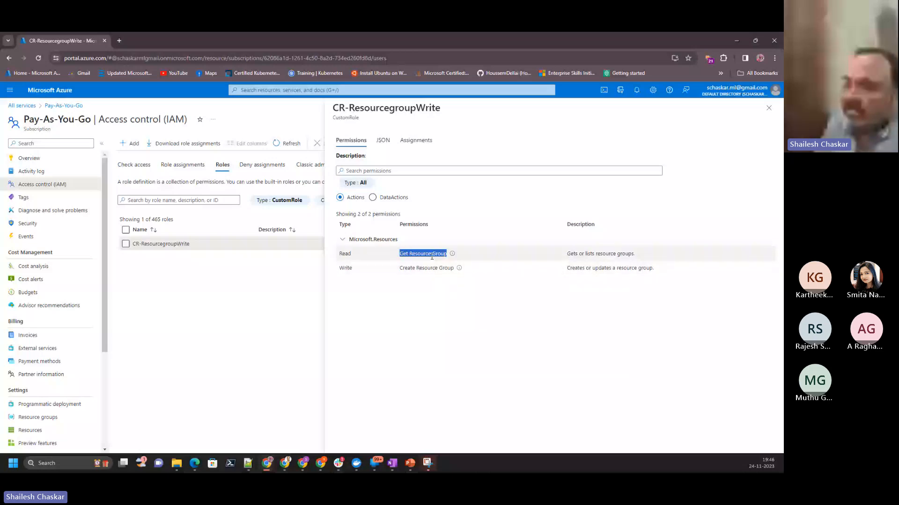
drag(399, 268, 457, 270)
mouse_move(459, 272)
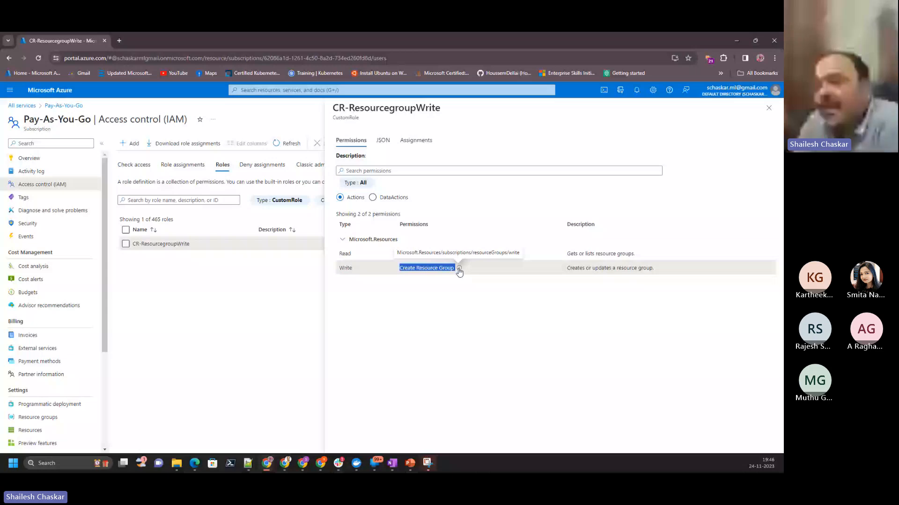
click(467, 327)
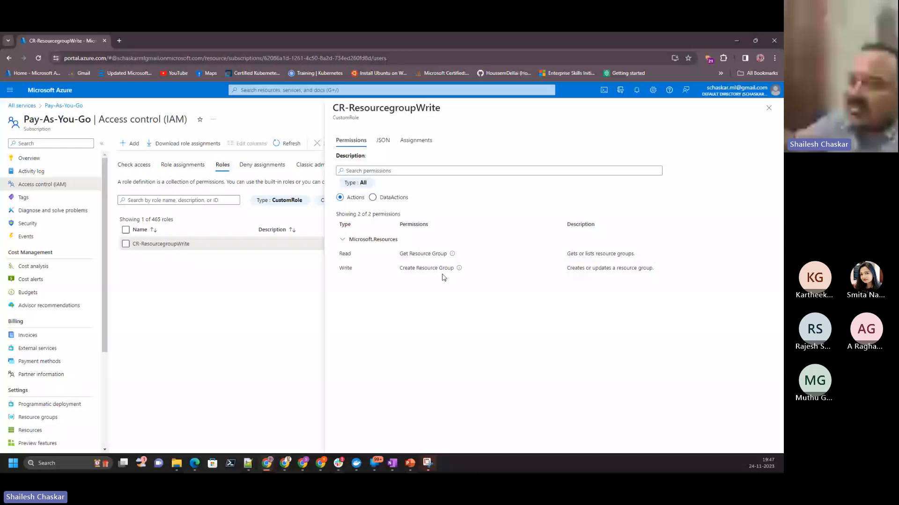
- Switch to PowerPoint and advance from the role activation slide to the "PIM Audit History" slide
mouse_move(408, 463)
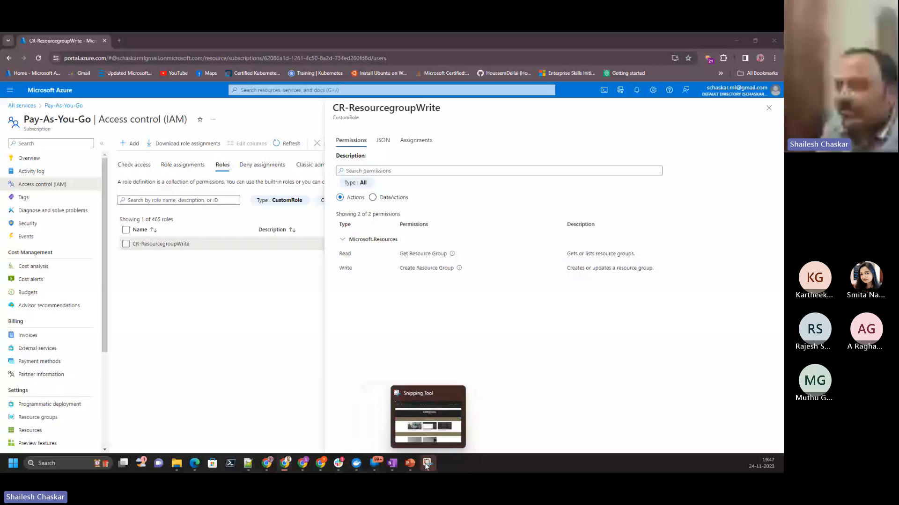
click(412, 465)
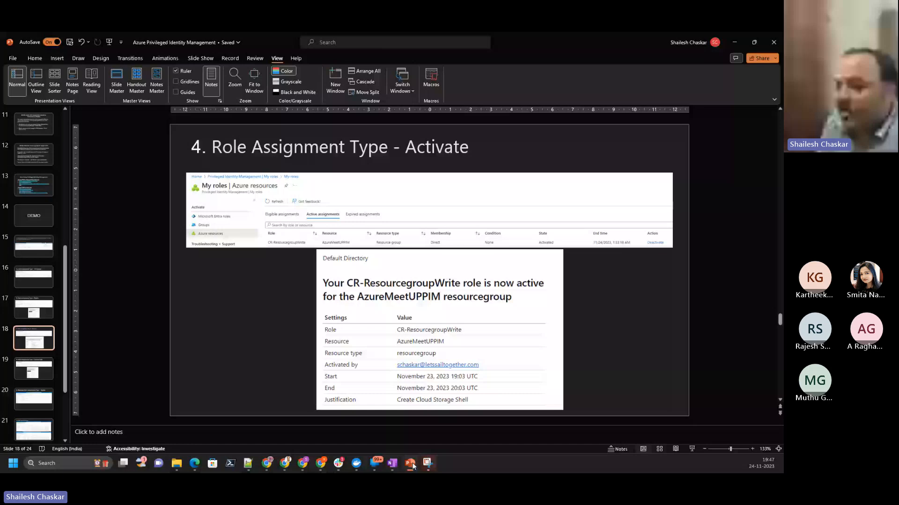
key(Page_Down)
key(Page_Down)
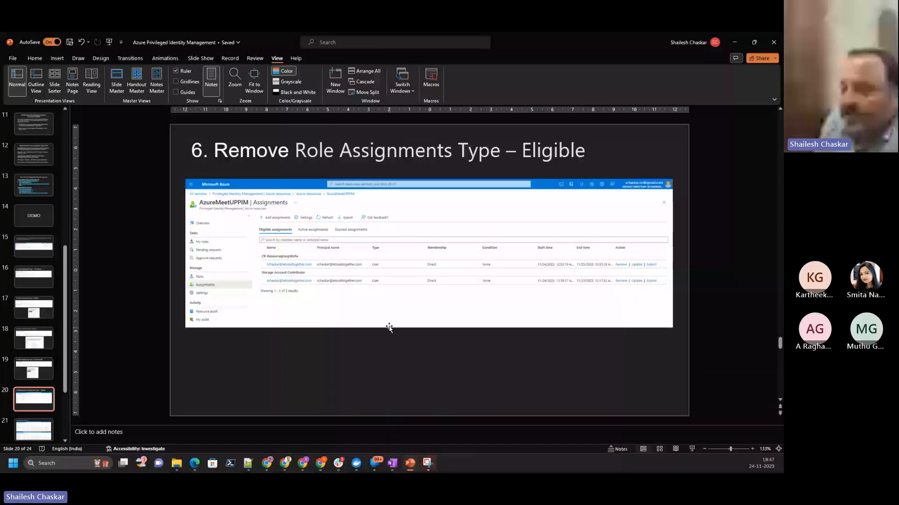
key(Page_Down)
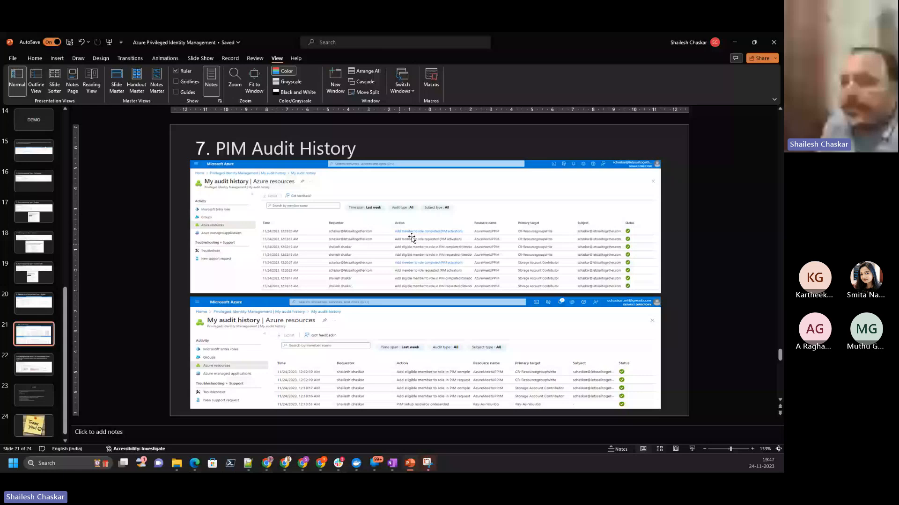
- Switch to the Azure portal and examine the Privileged Identity Management audit history for Microsoft Entra roles and Azure resources
key(alt+Tab)
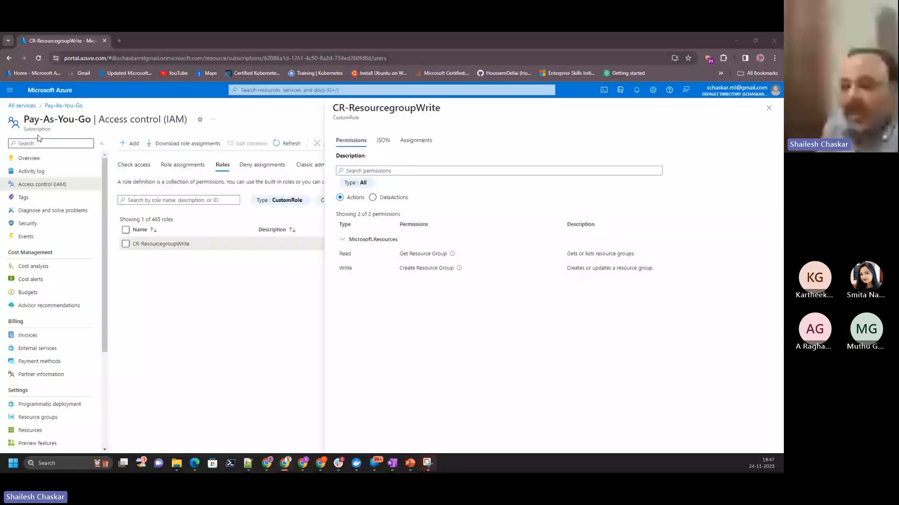
key(alt+Tab)
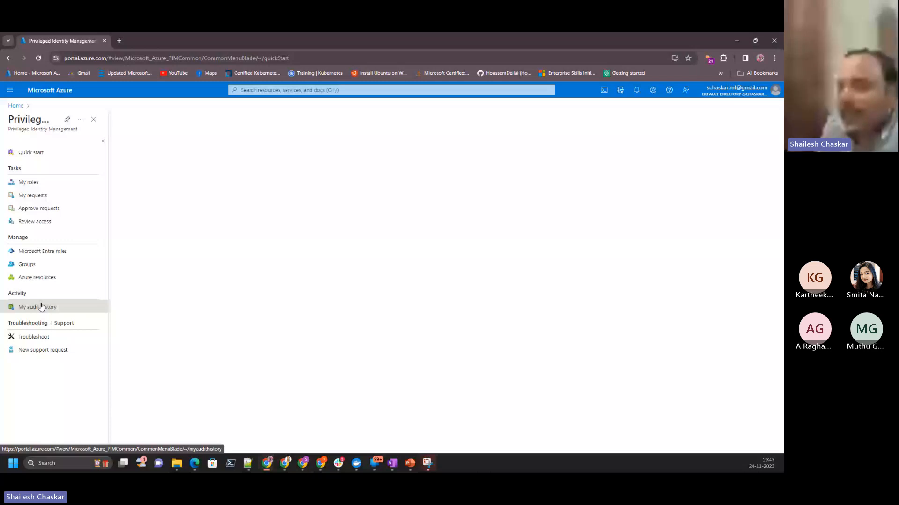
click(41, 306)
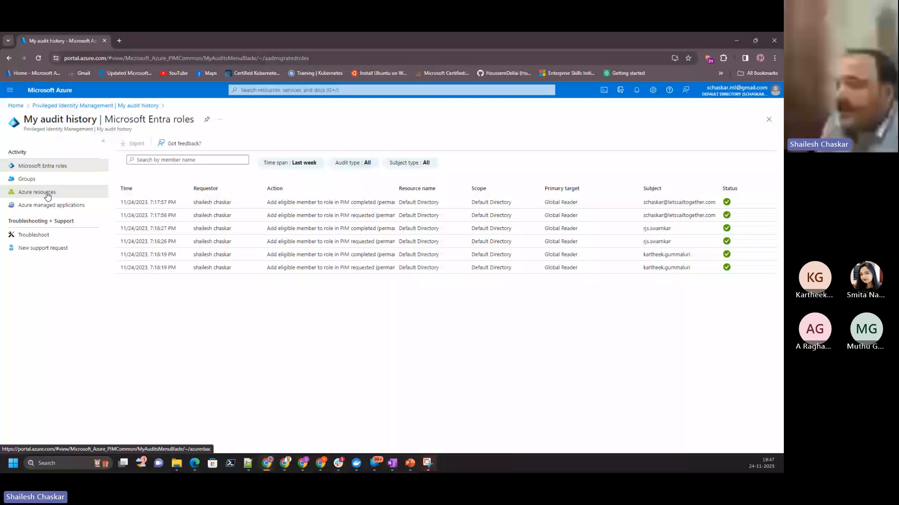
click(47, 195)
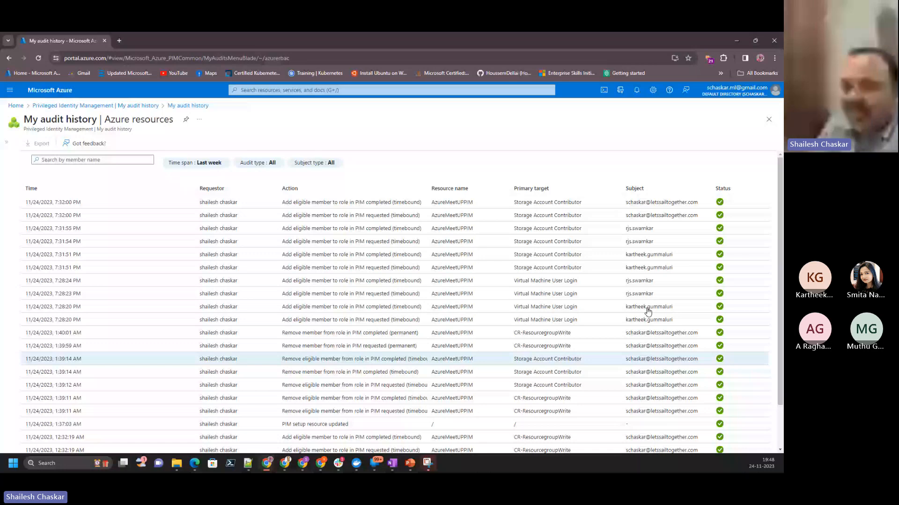
click(330, 270)
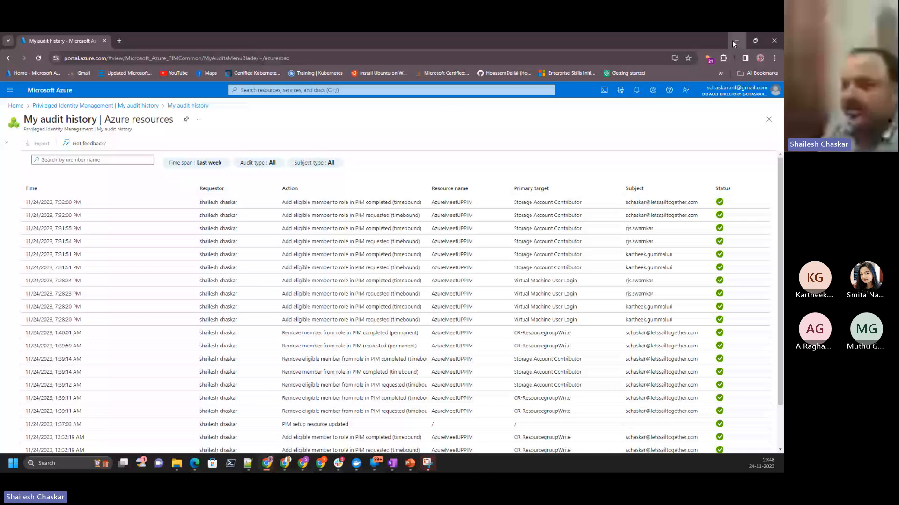
- Return to PowerPoint and show the "Azure Identity Security Secure" slide
key(alt+Tab)
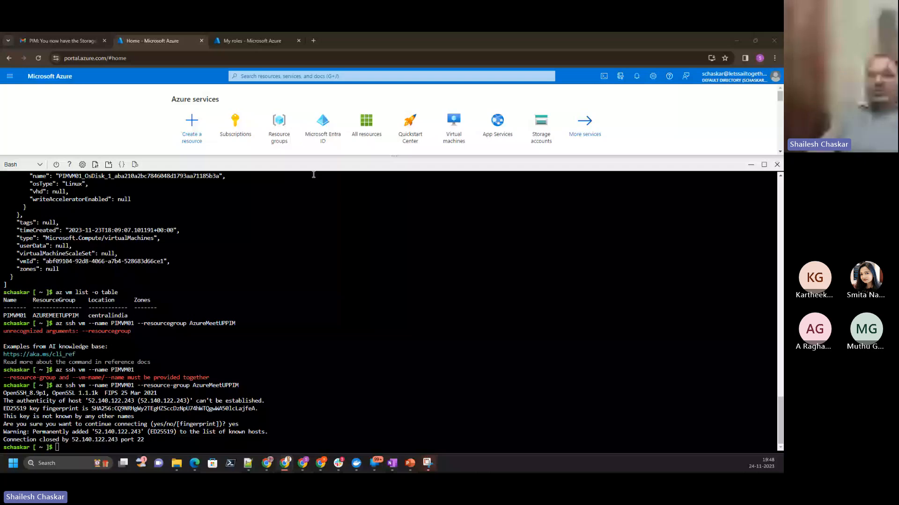
key(alt+Tab)
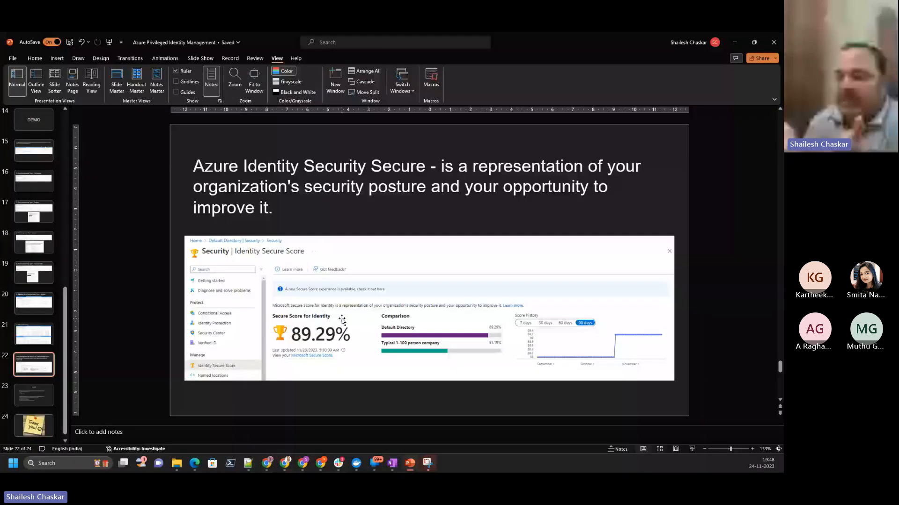
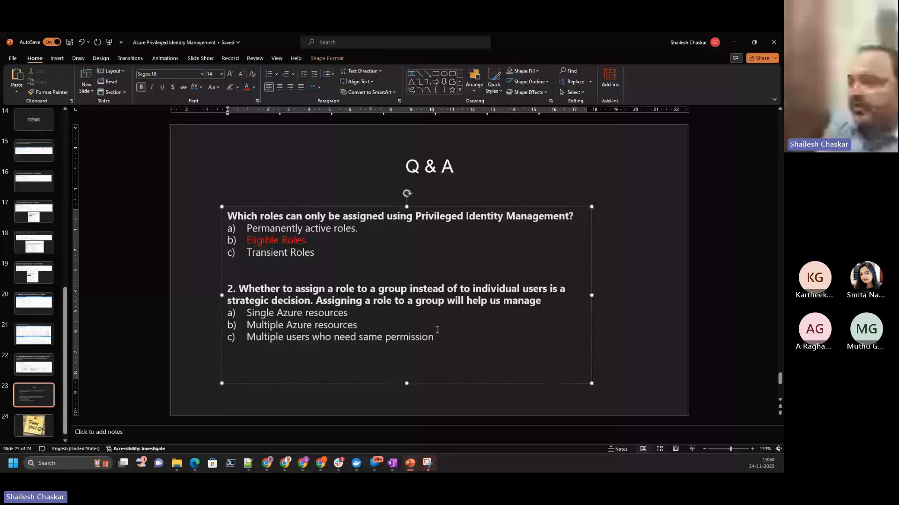
- Colour the answer "Multiple users who need same permission" red on the Q & A slide and advance to the Thank You slide
drag(437, 336, 247, 337)
click(246, 87)
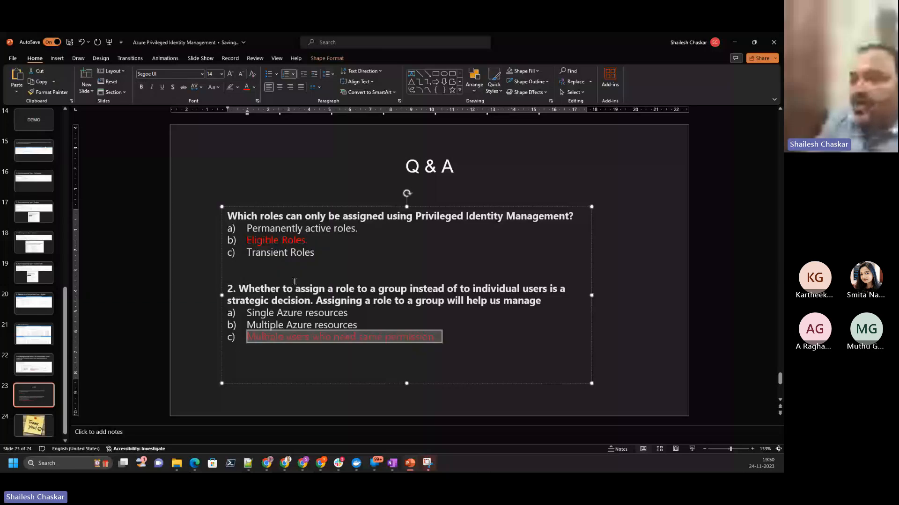
scroll(294, 281, down, 2)
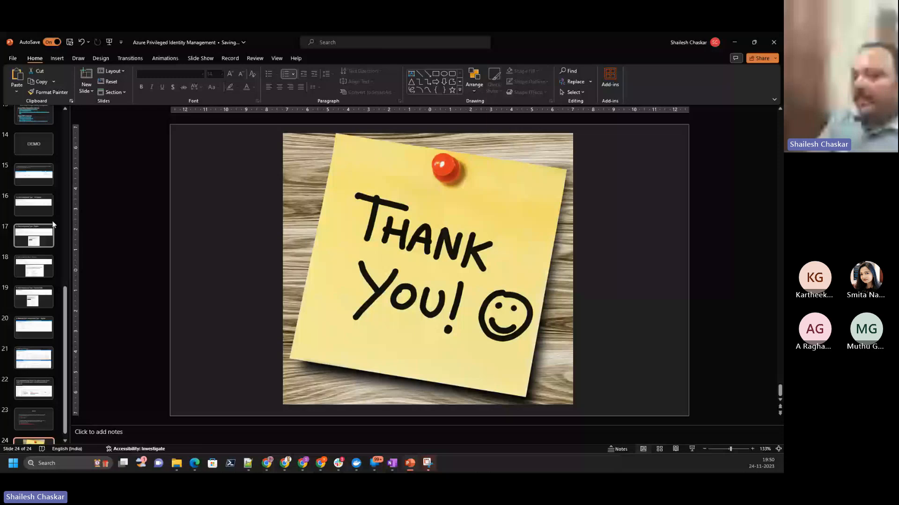
- In slide 3's agenda table, move "Azure Identity Security Secure" and "Q&A" from To Do to In-progress without extra blank lines
scroll(47, 220, up, 6)
click(42, 190)
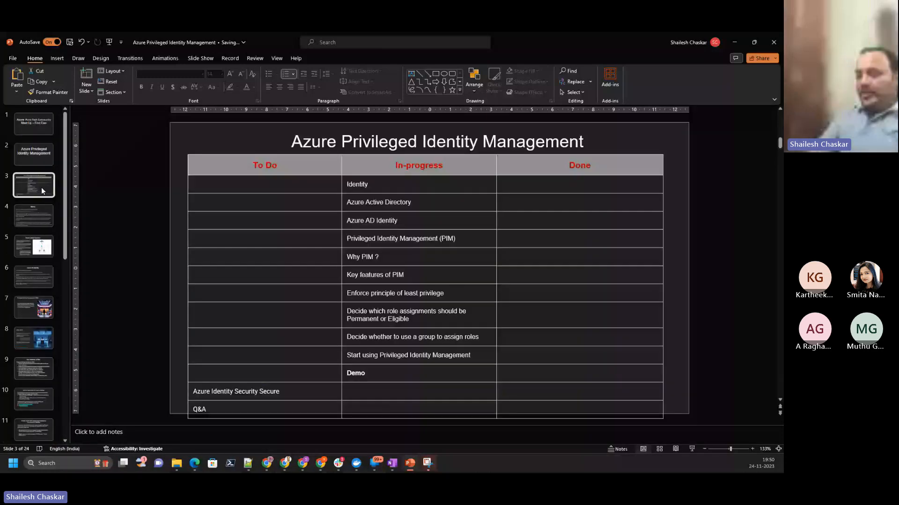
drag(193, 391, 341, 402)
key(ctrl+x)
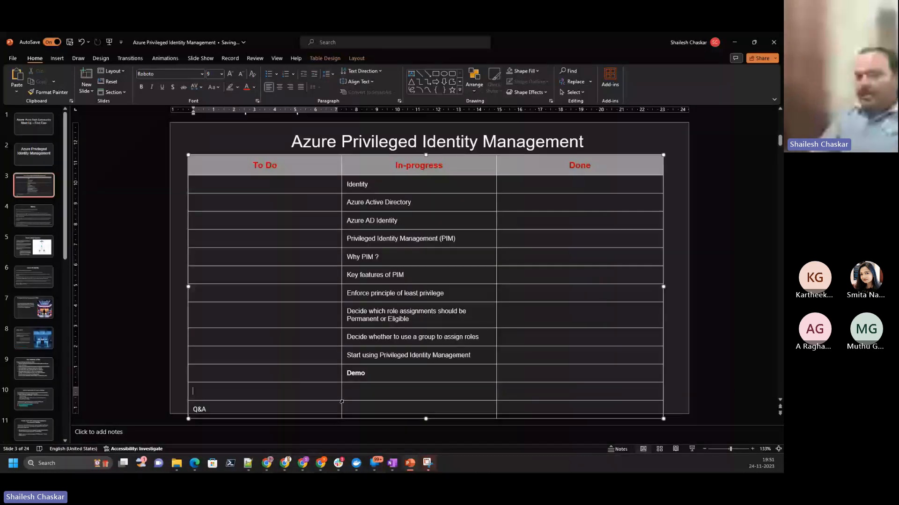
key(Tab)
key(ctrl+v)
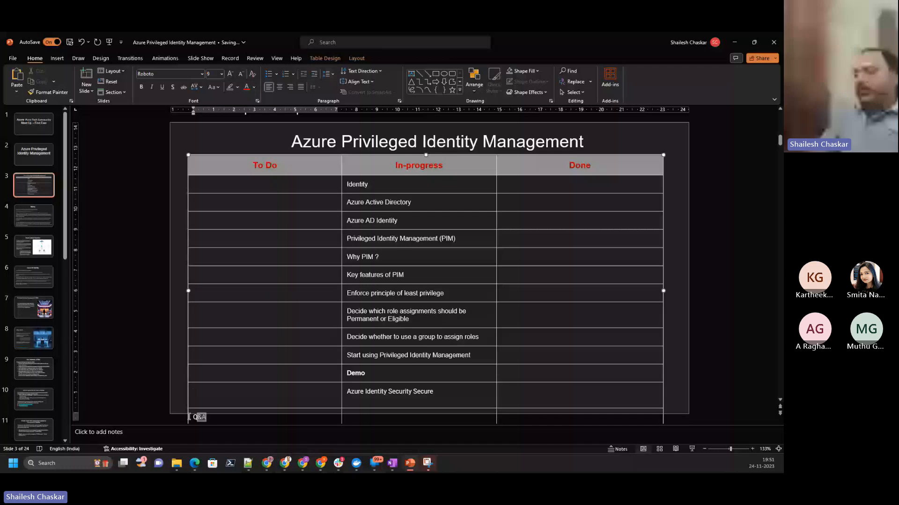
key(ctrl+x)
key(Tab)
key(ctrl+v)
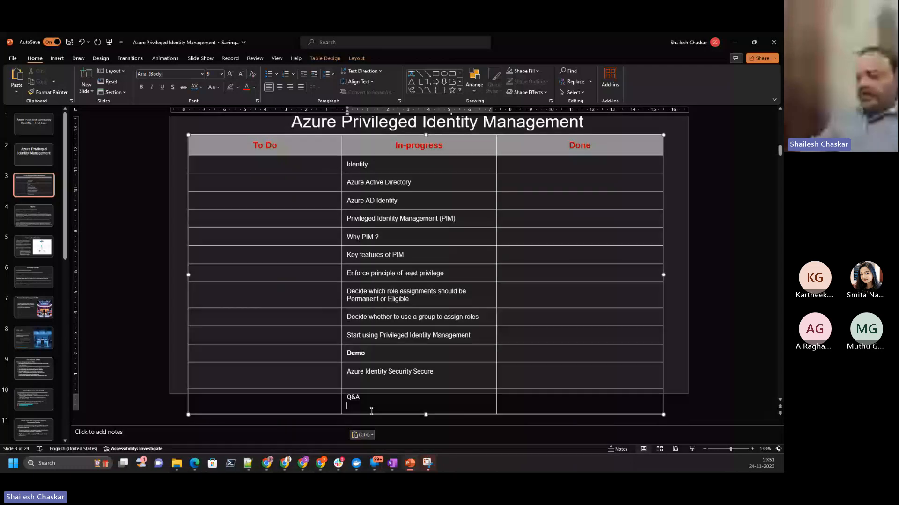
key(BackSpace)
- Move the agenda items "Identity" and "Azure Active Directory" from In-progress to Done in their own rows
double_click(354, 181)
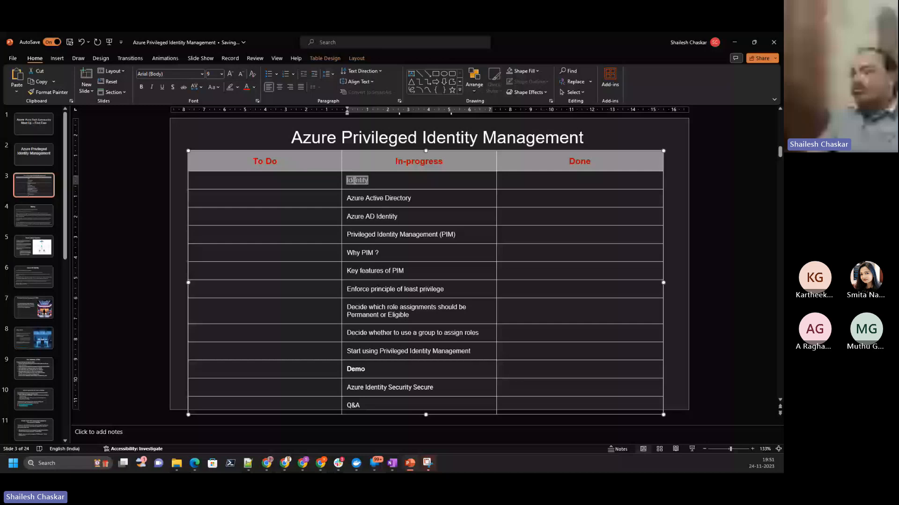
key(ctrl+x)
key(Tab)
key(ctrl+v)
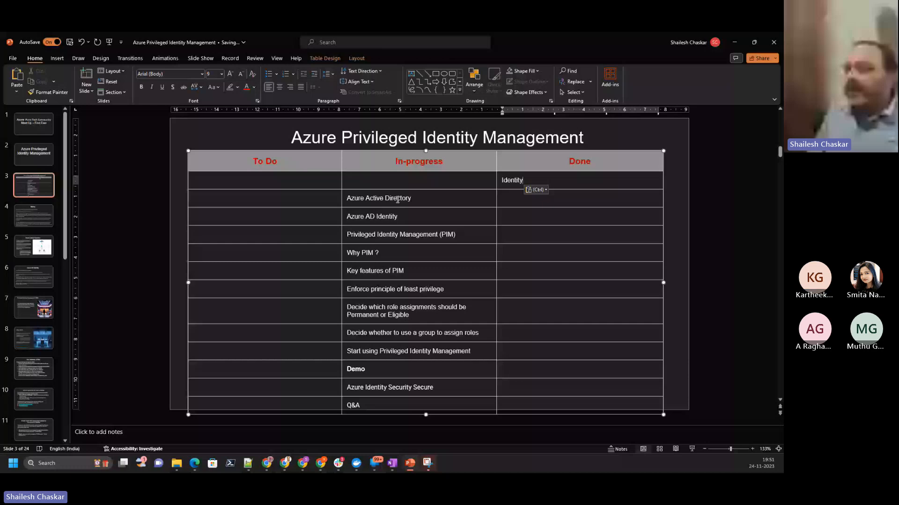
triple_click(397, 200)
key(ctrl+x)
click(518, 199)
key(ctrl+v)
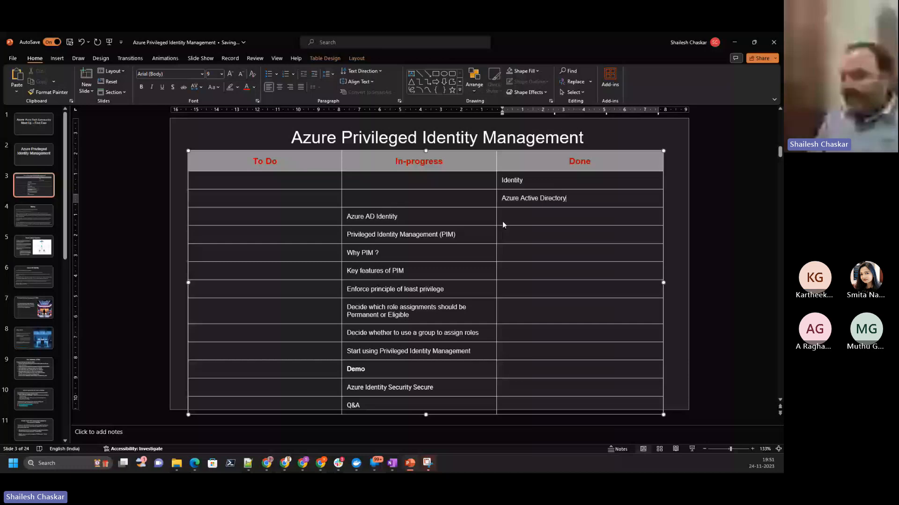
- Move "Azure AD Identity" and "Privileged Identity Management (PIM)" from the In-progress column to the Done column
triple_click(354, 216)
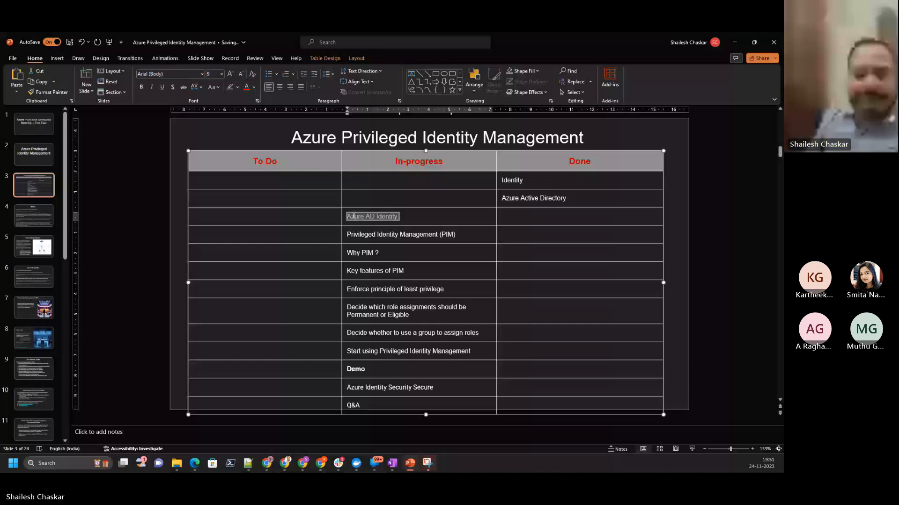
key(ctrl+x)
click(515, 216)
key(ctrl+v)
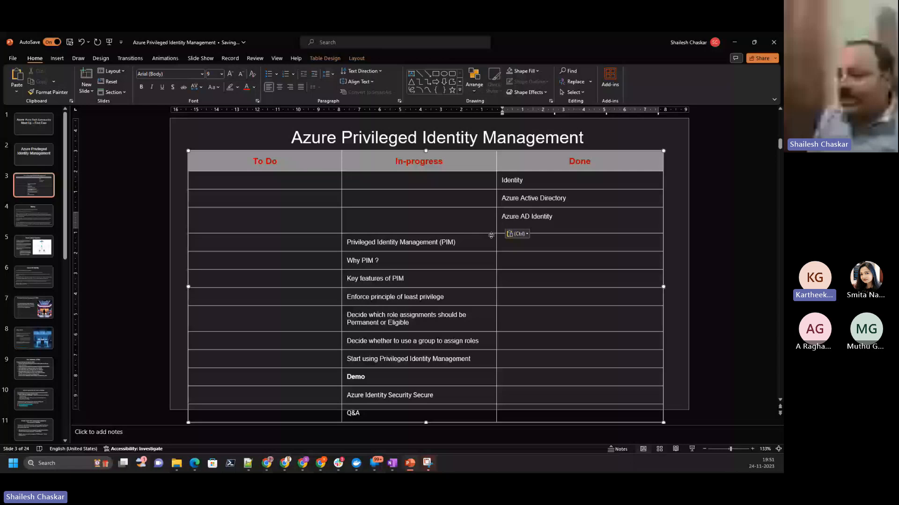
triple_click(357, 235)
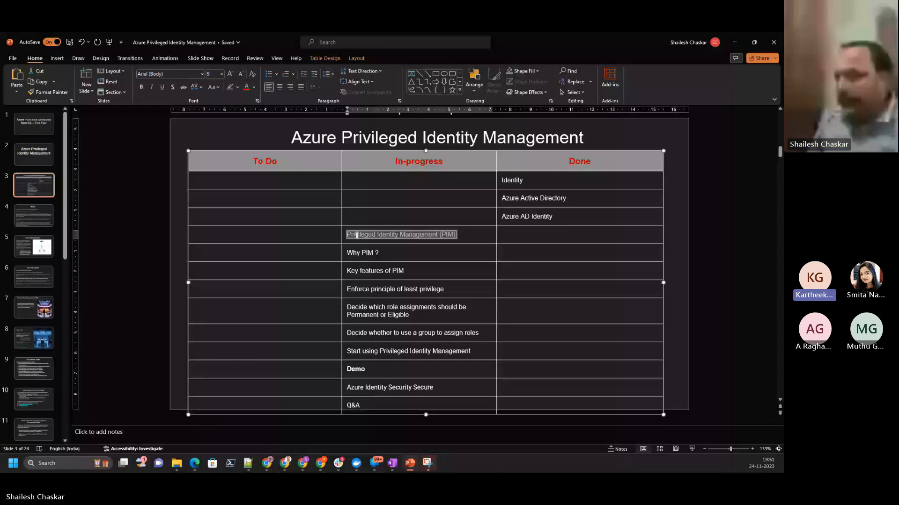
key(ctrl+x)
click(509, 238)
key(ctrl+v)
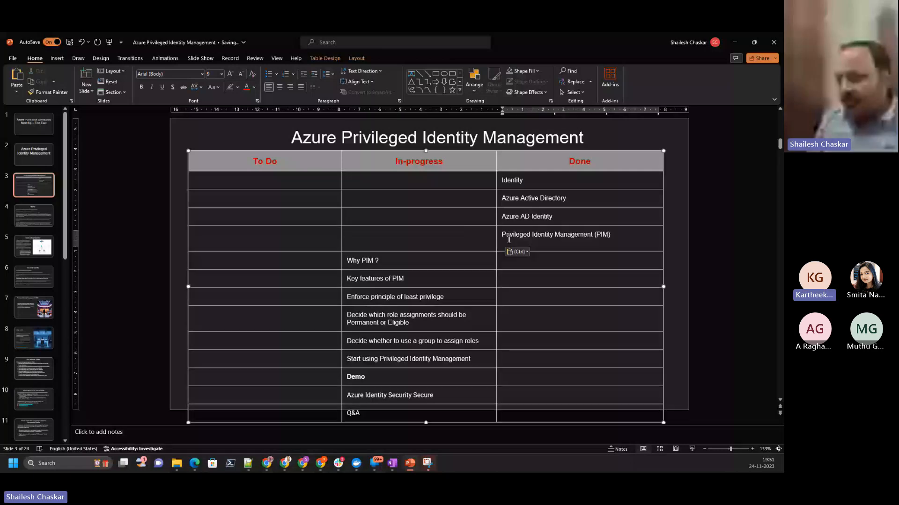
- Move "Why PIM ?" and "Key features of PIM" to the Done column, removing the extra blank line
triple_click(348, 253)
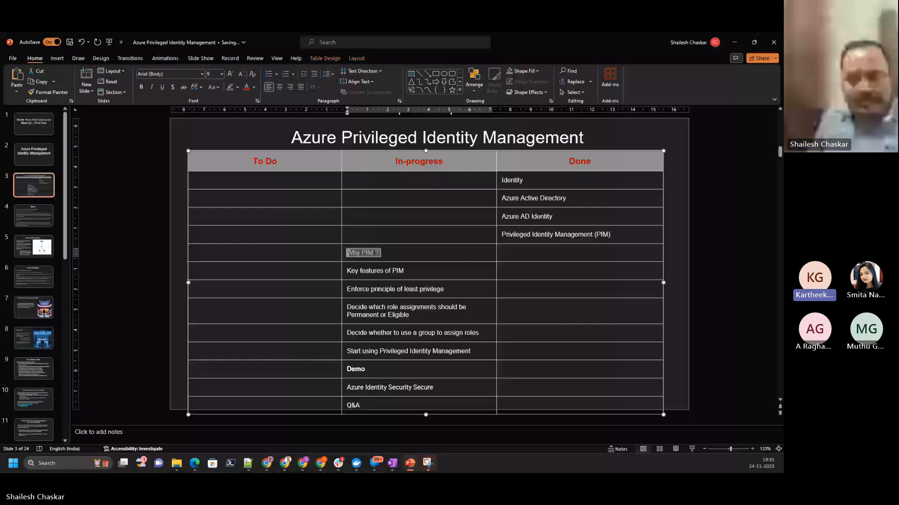
drag(347, 253, 503, 252)
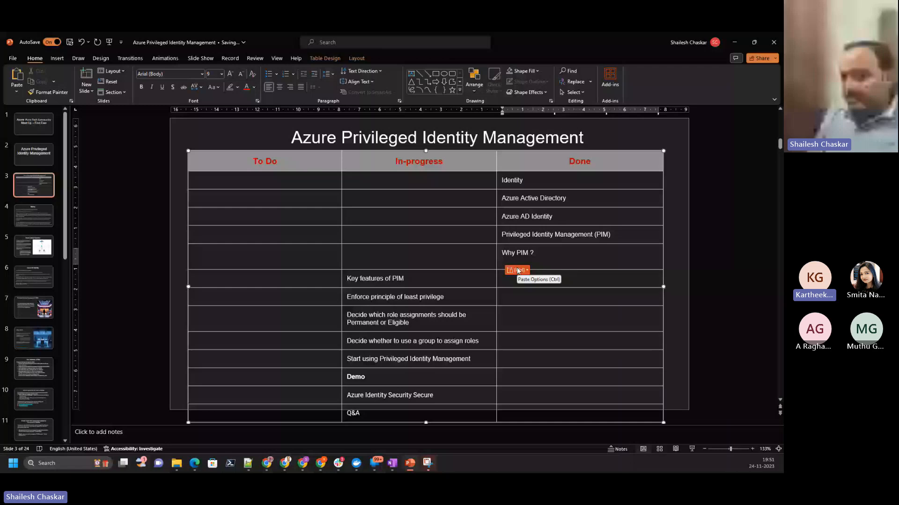
key(BackSpace)
triple_click(356, 271)
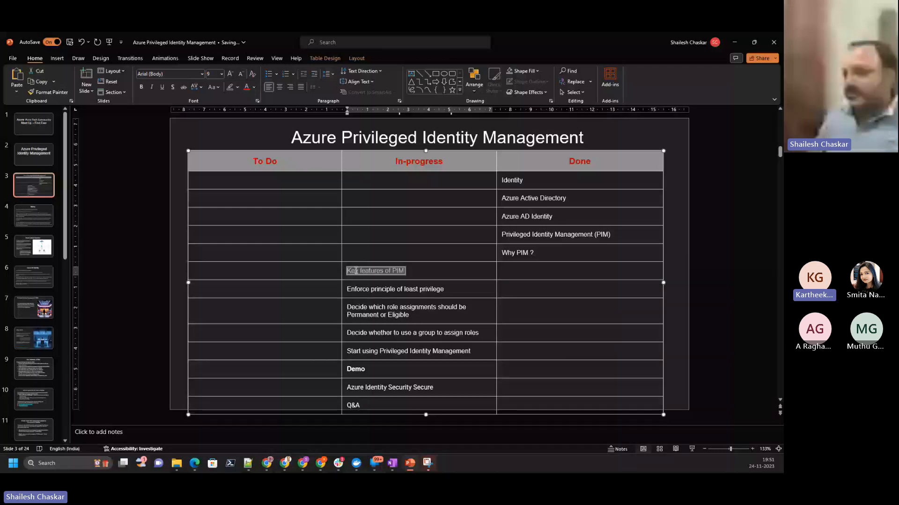
drag(356, 271, 510, 274)
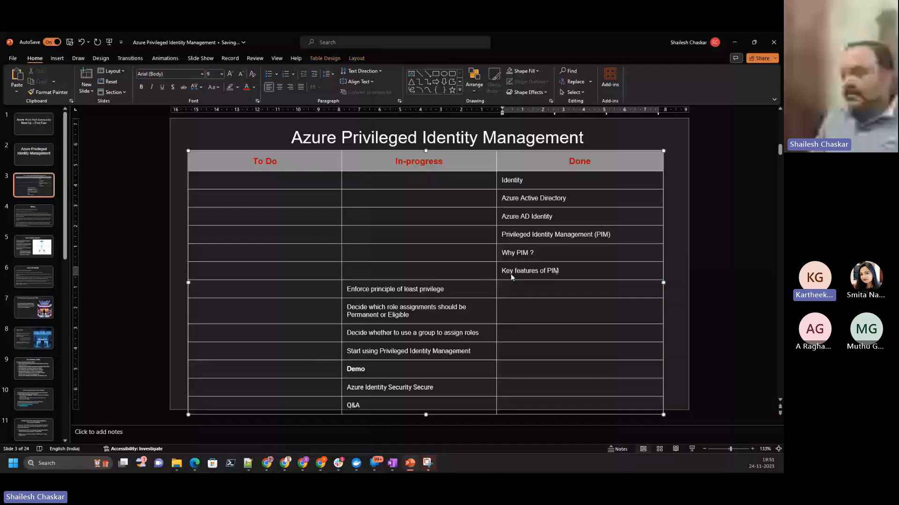
- Move "Enforce principle of least privilege" and "Decide which role assignments should be Permanent or Eligible" to the Done column
triple_click(356, 289)
key(ctrl+x)
click(505, 288)
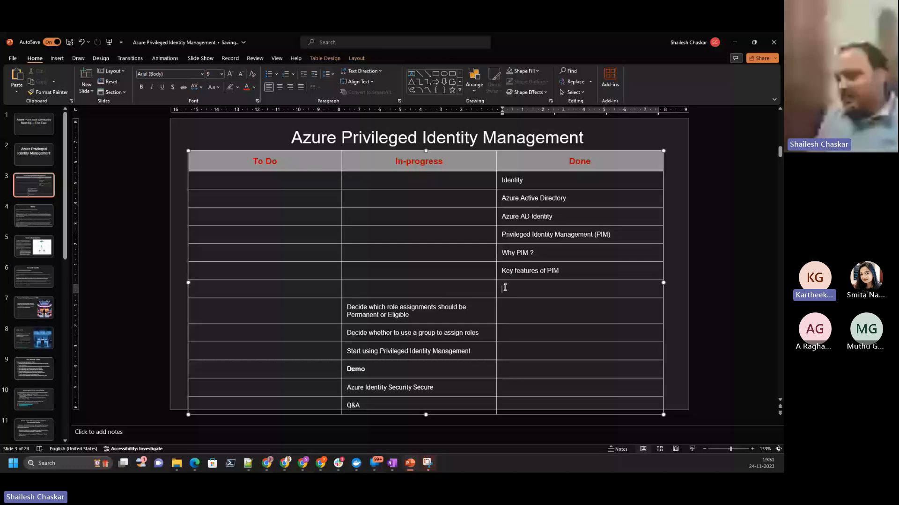
key(ctrl+v)
triple_click(351, 309)
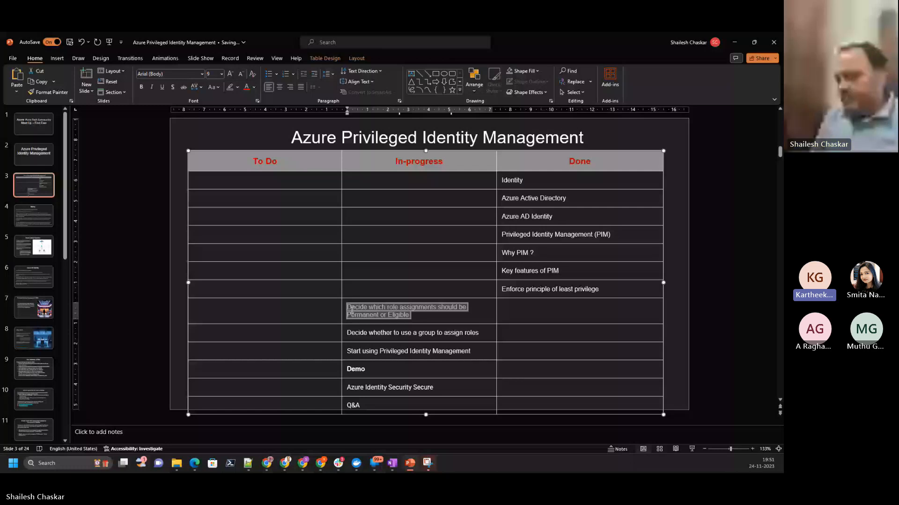
drag(352, 309, 503, 311)
- Move "Decide whether to use a group to assign roles" and "Start using Privileged Identity Management" to the Done column
triple_click(361, 337)
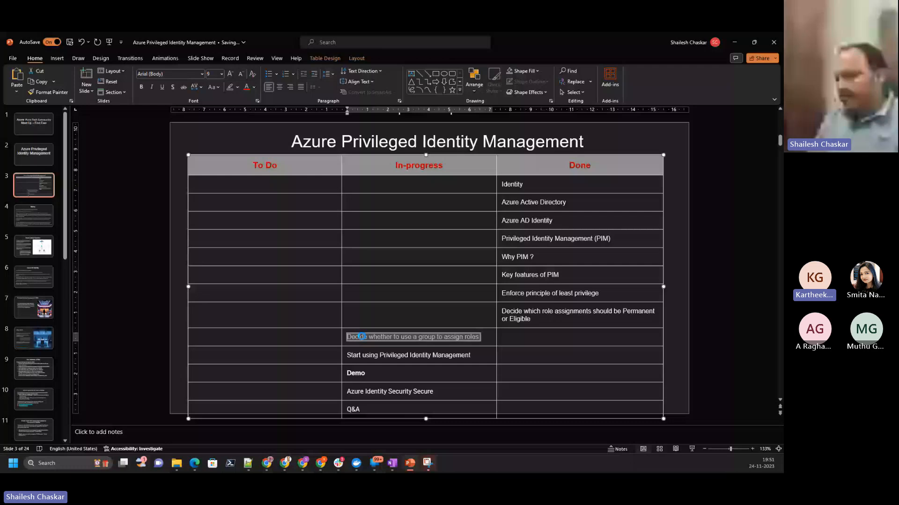
drag(361, 336, 511, 357)
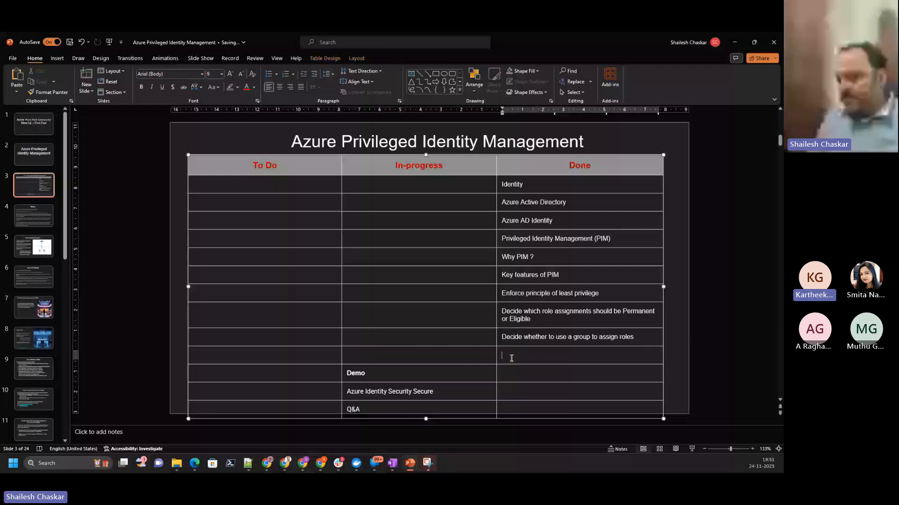
key(ctrl+v)
- Move "Demo", "Azure Identity Security Secure" and "Q&A" to Done, and widen the Done column by narrowing In-progress
click(367, 374)
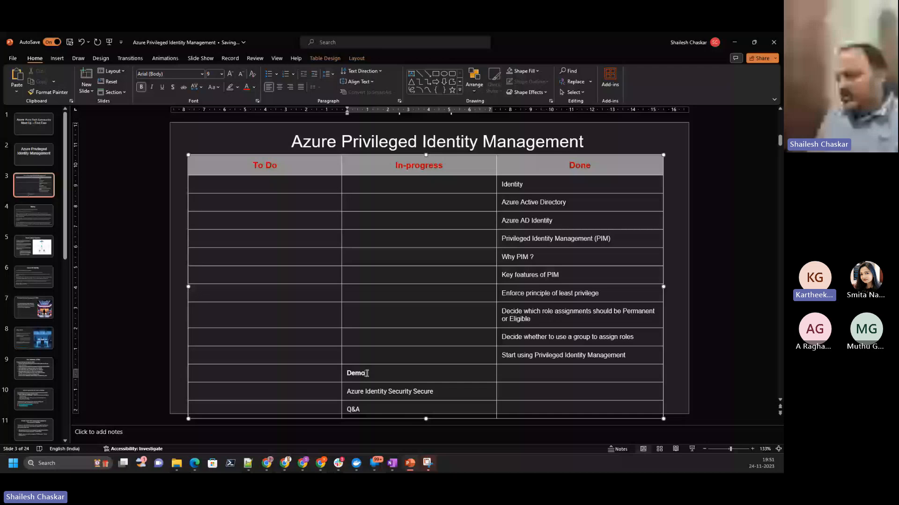
drag(367, 374, 543, 395)
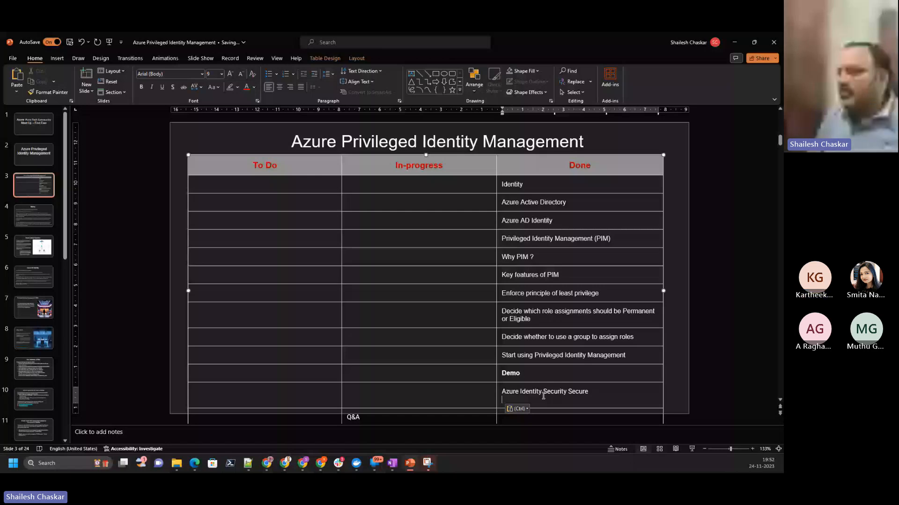
key(ctrl+z)
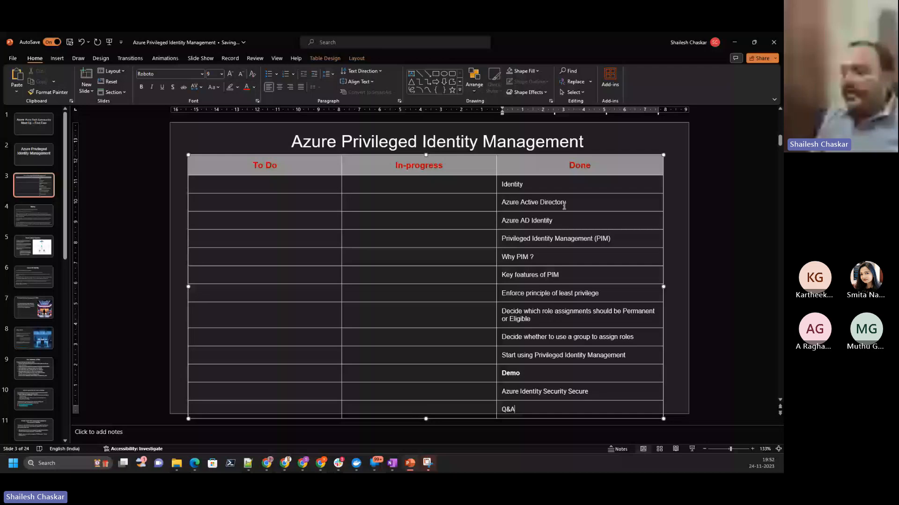
drag(497, 254, 452, 254)
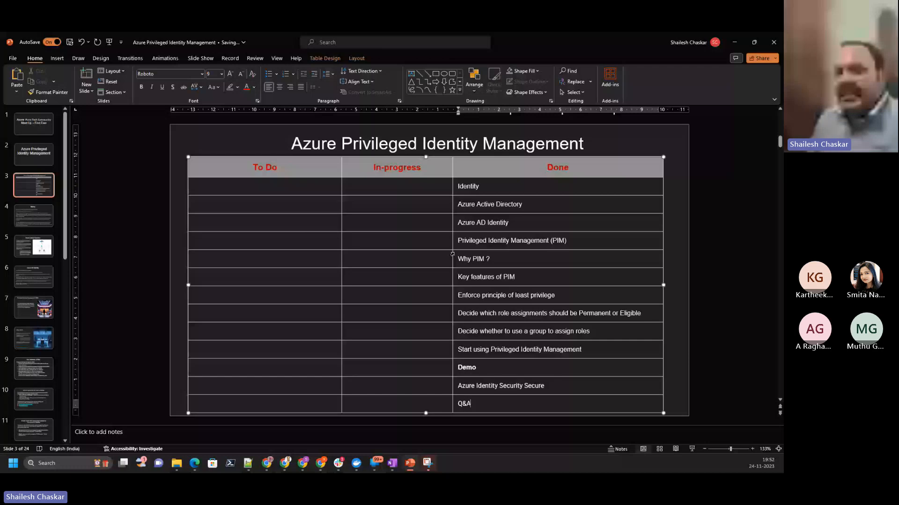
click(692, 312)
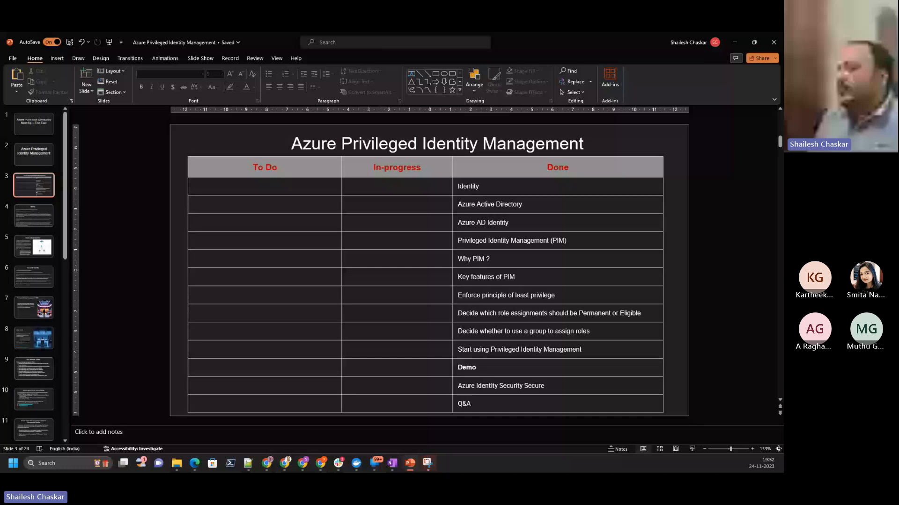
- Switch to the Azure portal window showing the Azure resources audit history and return to the portal home page
key(alt+Tab)
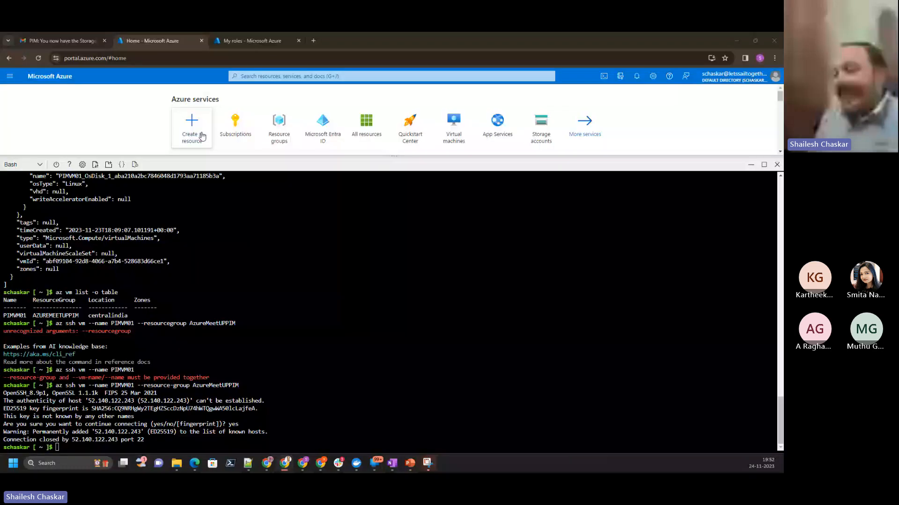
mouse_move(269, 465)
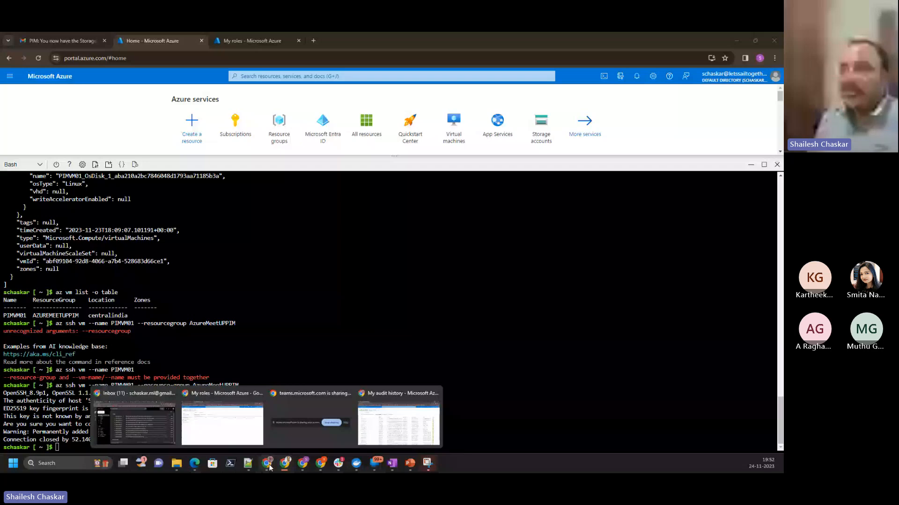
click(362, 414)
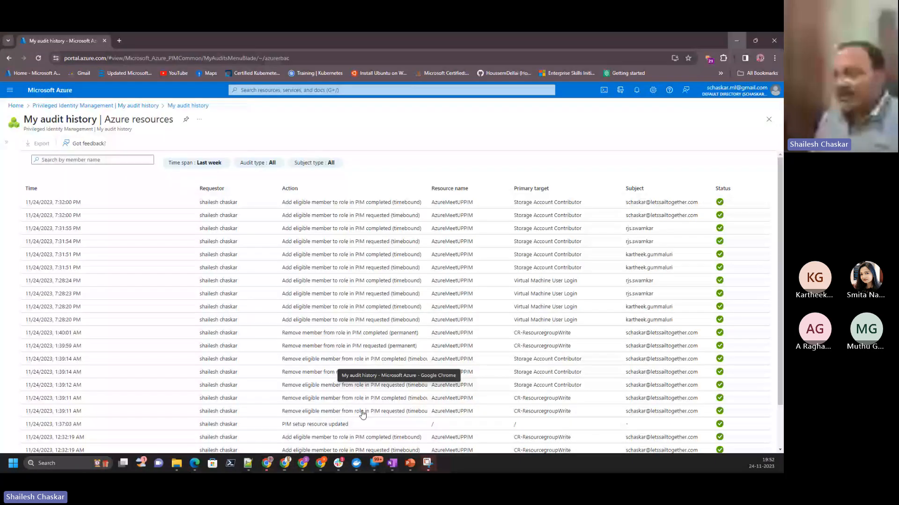
click(16, 106)
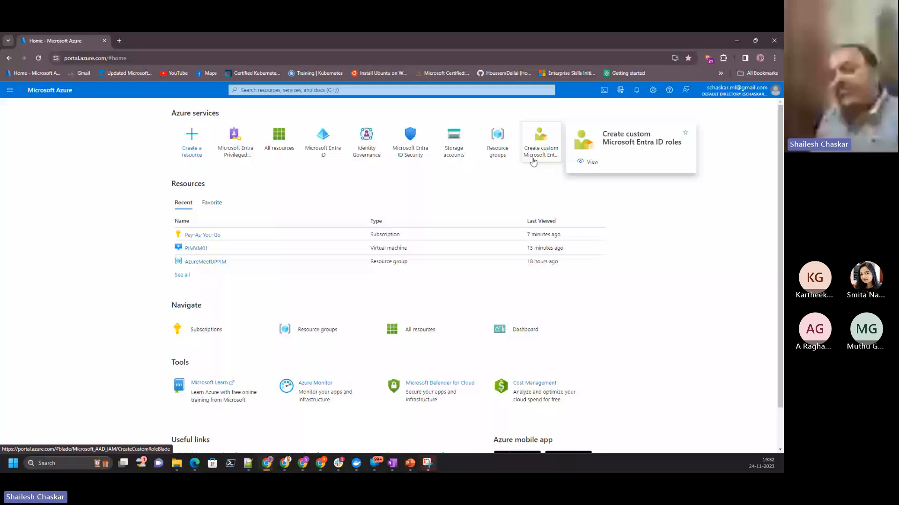
mouse_move(213, 267)
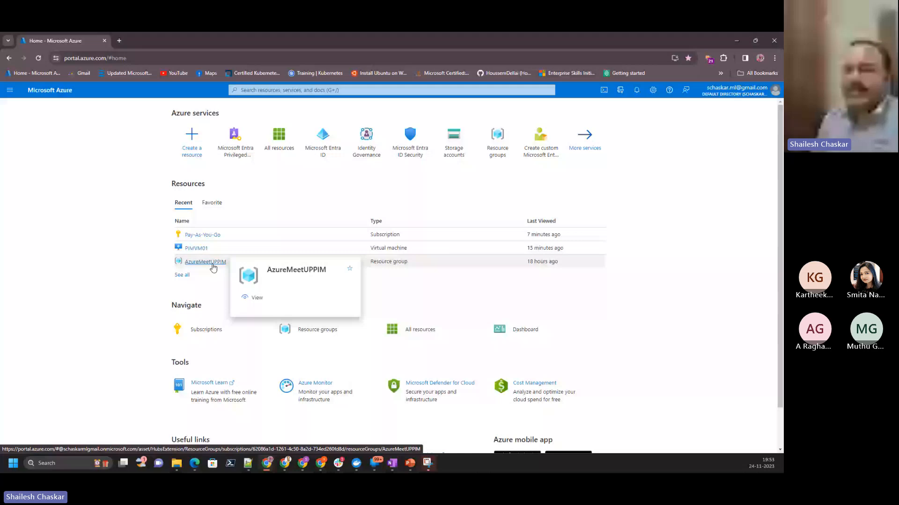
- List all groups in Microsoft Entra ID and examine RO_Group's Azure role assignments for the Pay-As-You-Go subscription
click(97, 184)
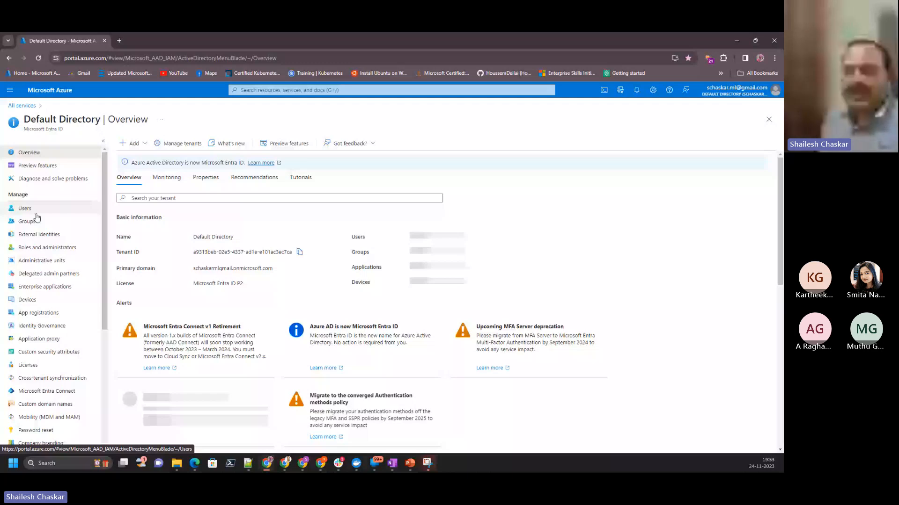
click(29, 221)
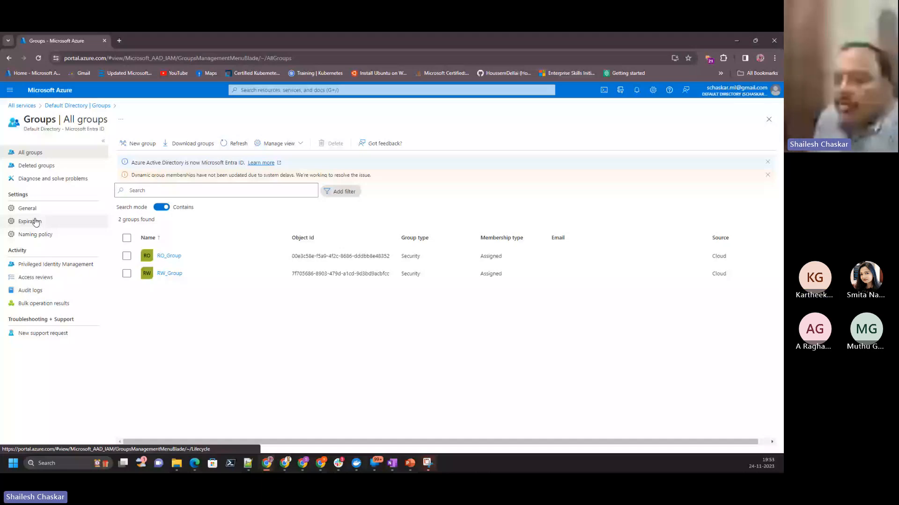
click(169, 256)
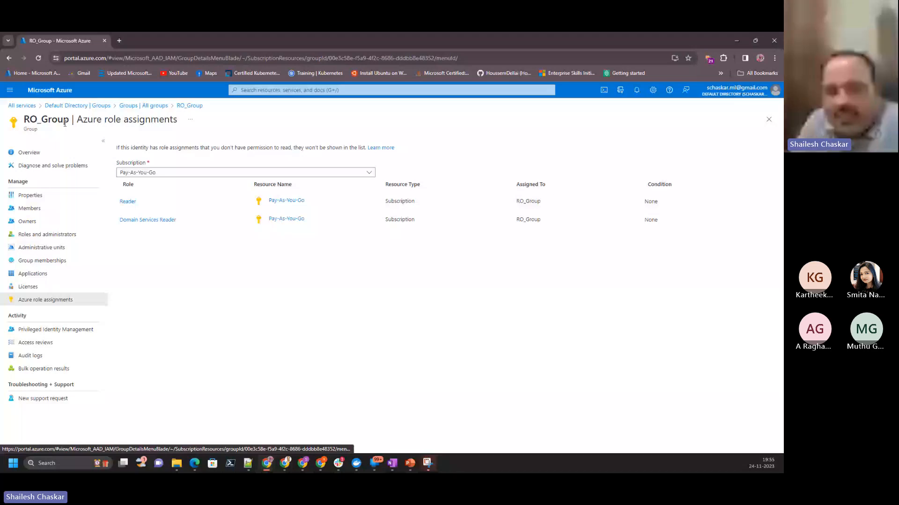
- Return to the portal home page and open the Default Directory overview in Microsoft Entra ID
click(49, 90)
click(239, 152)
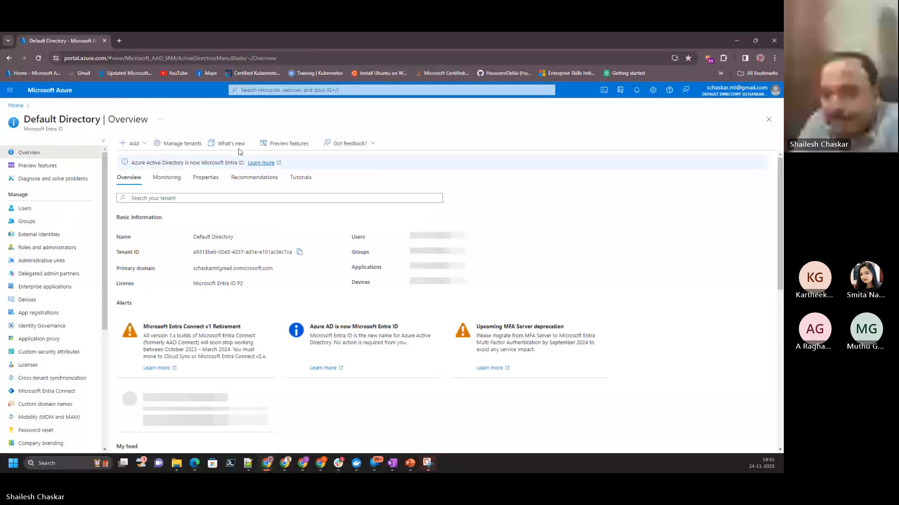